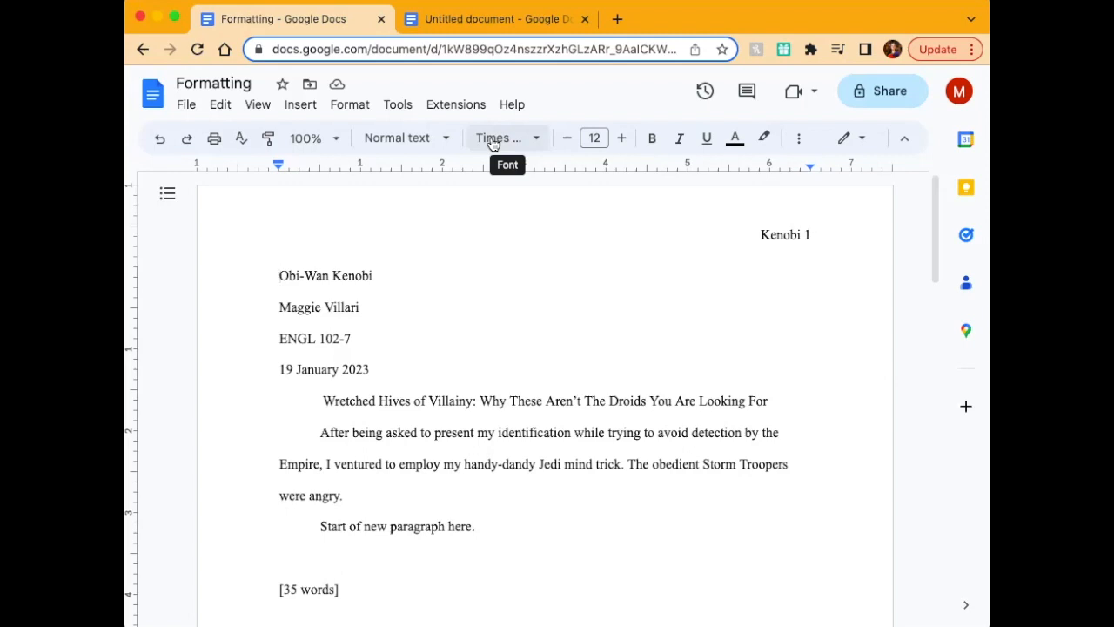
# - View the available fonts and set the text's font size to 12
pyautogui.click(492, 142)
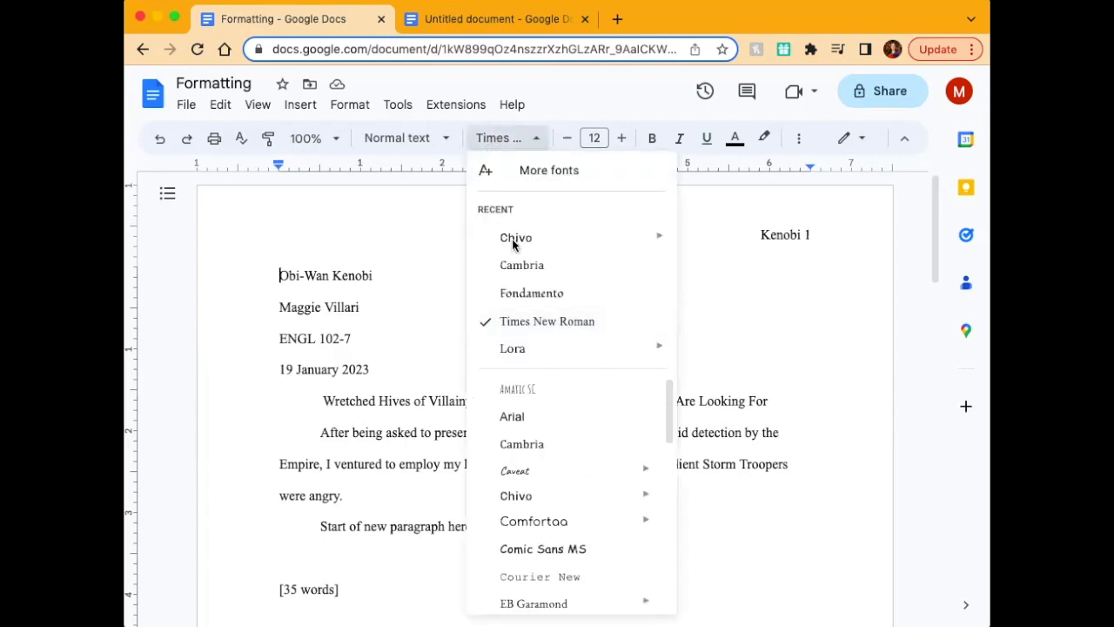
pyautogui.click(596, 138)
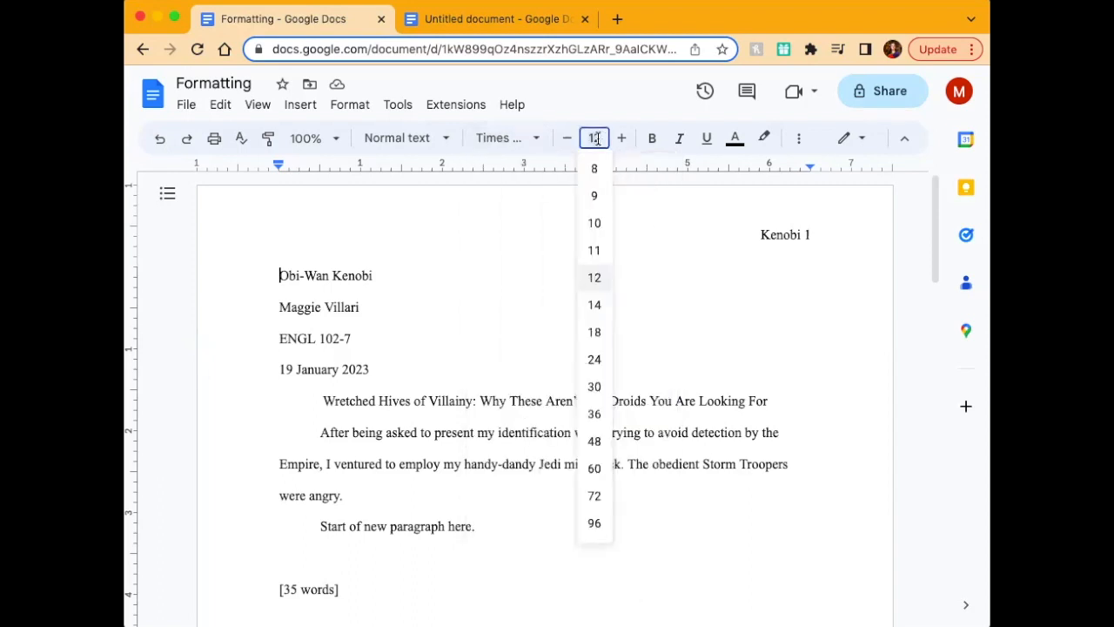
pyautogui.click(600, 278)
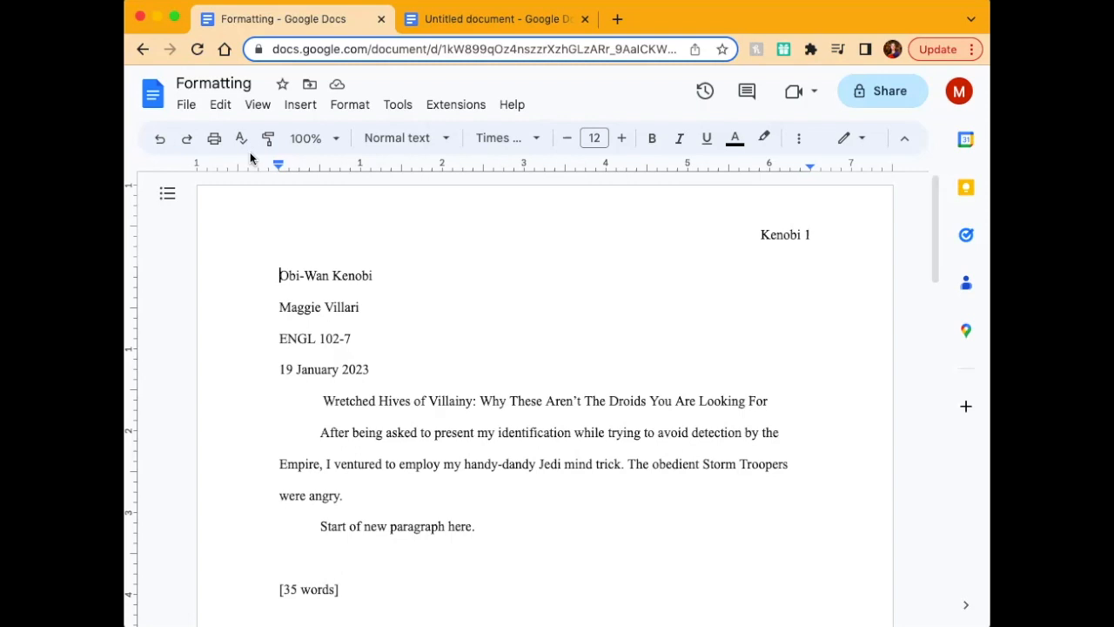
# - Check the margins in the page setup for the whole document and accept the settings
pyautogui.click(187, 104)
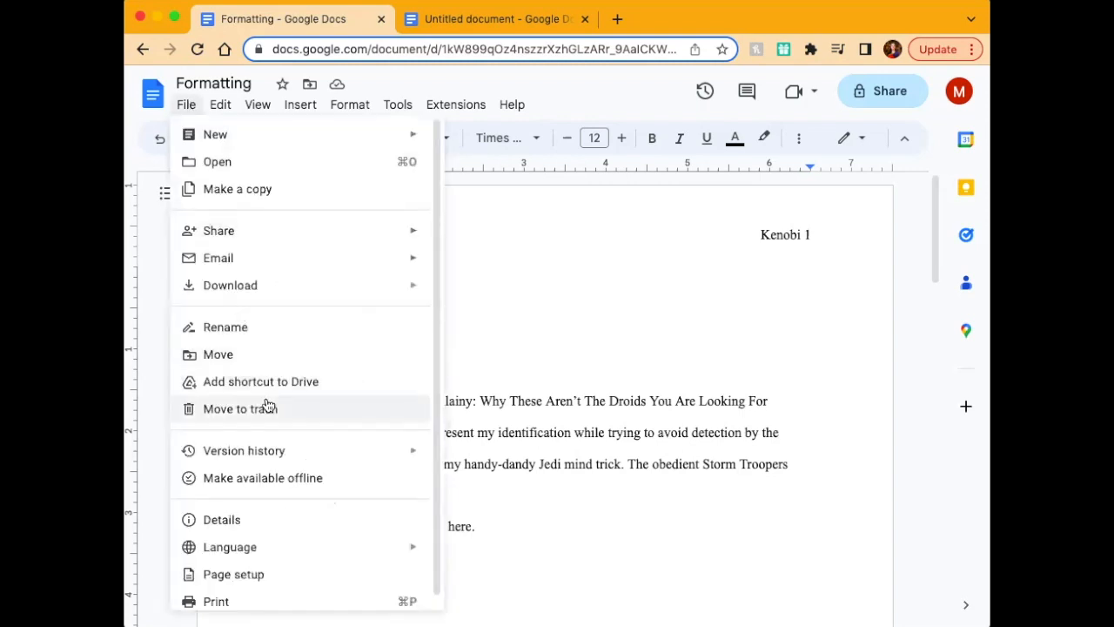
pyautogui.click(285, 575)
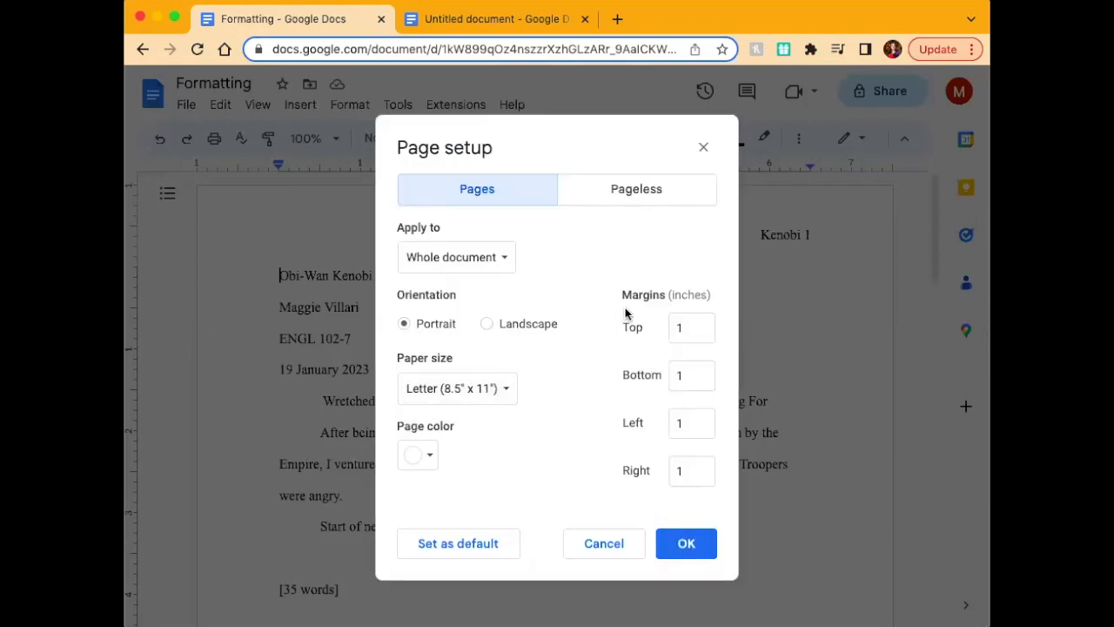
pyautogui.click(686, 549)
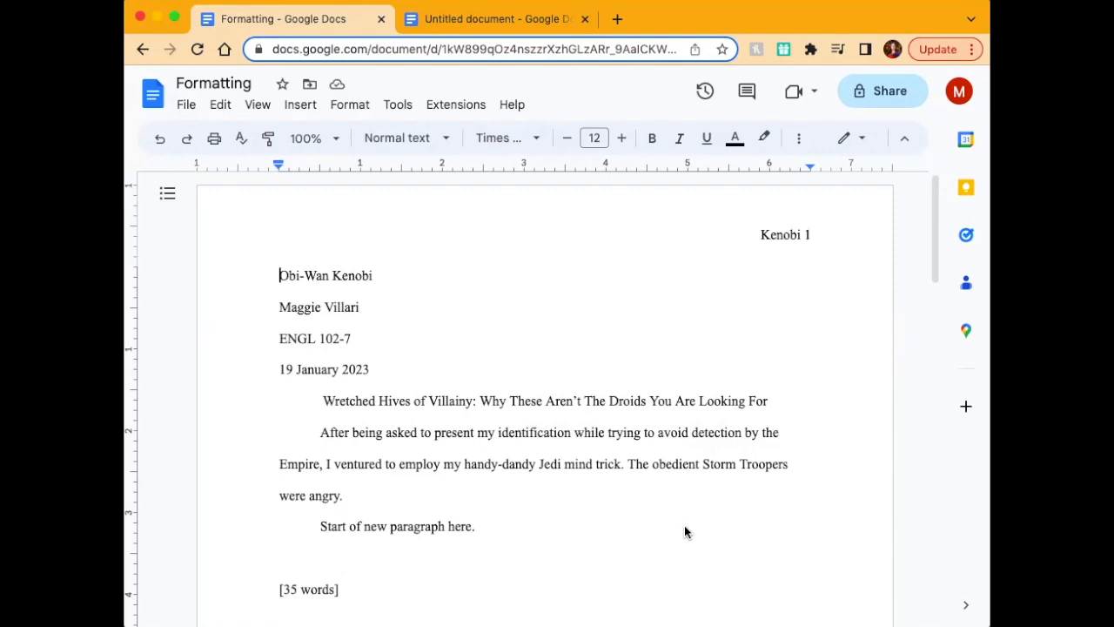
# - Open the first page's header, inspect its surname and page number, and return to the body text
pyautogui.doubleClick(752, 228)
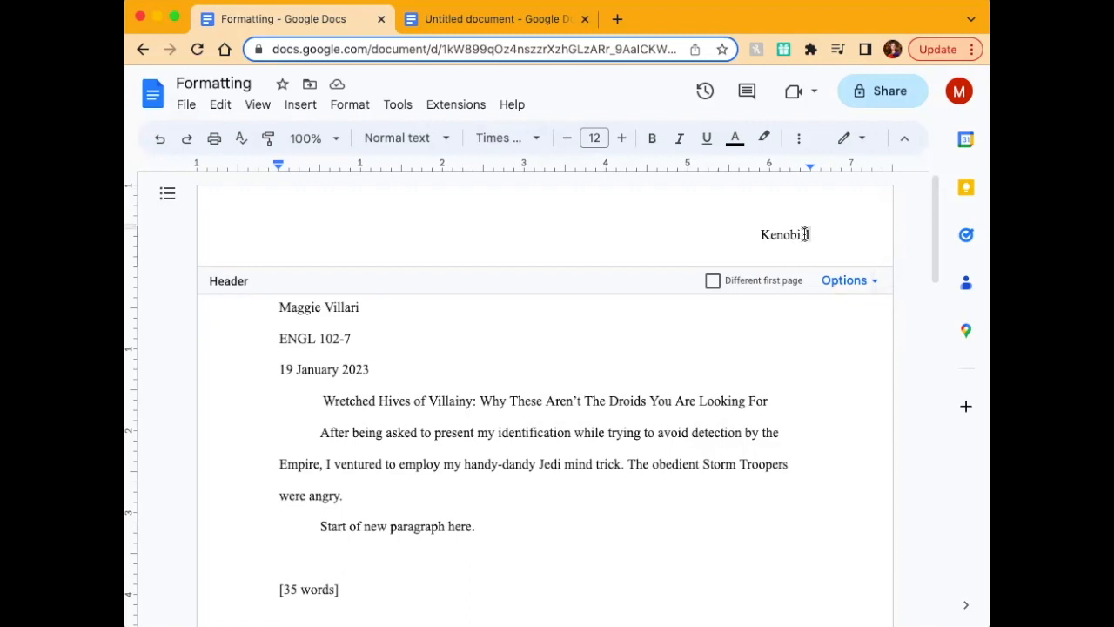
pyautogui.click(805, 234)
pyautogui.click(810, 234)
pyautogui.click(828, 343)
# - Examine the running header on the second page and the footer text at the bottom of that page
pyautogui.scroll(-10, 828, 343)
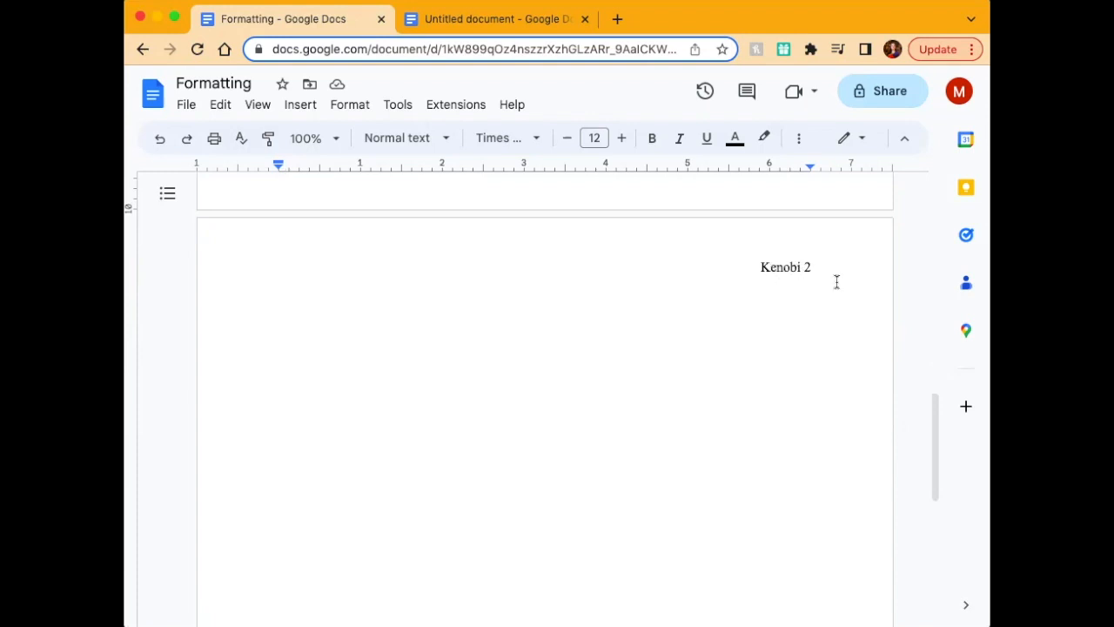
pyautogui.doubleClick(656, 259)
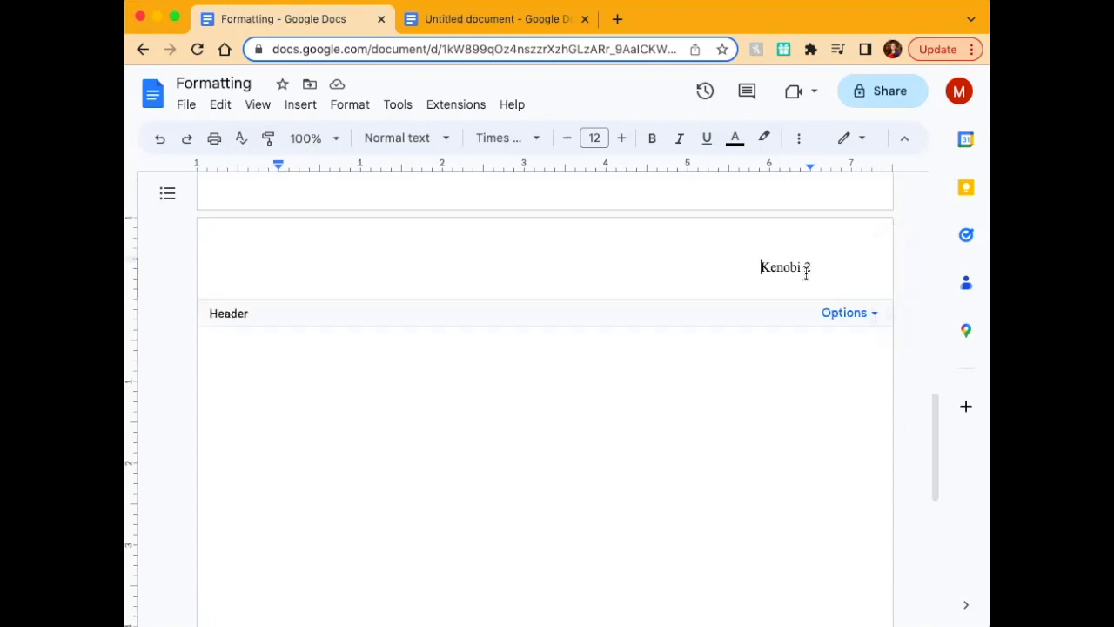
pyautogui.scroll(1, 806, 272)
pyautogui.scroll(-5, 804, 273)
pyautogui.scroll(-2, 806, 257)
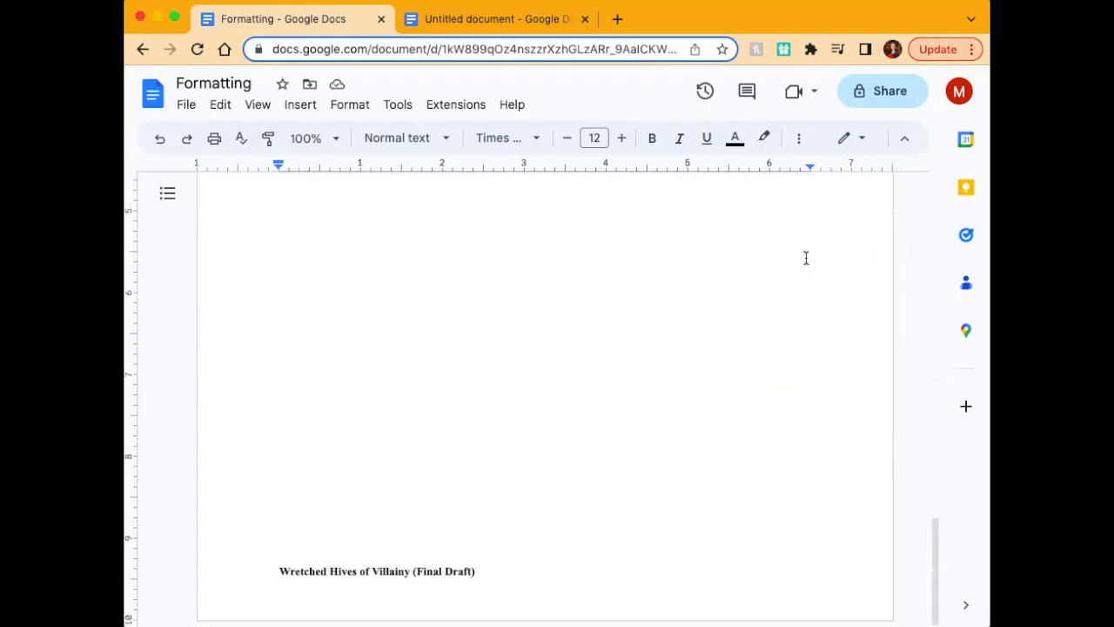
pyautogui.scroll(6, 806, 259)
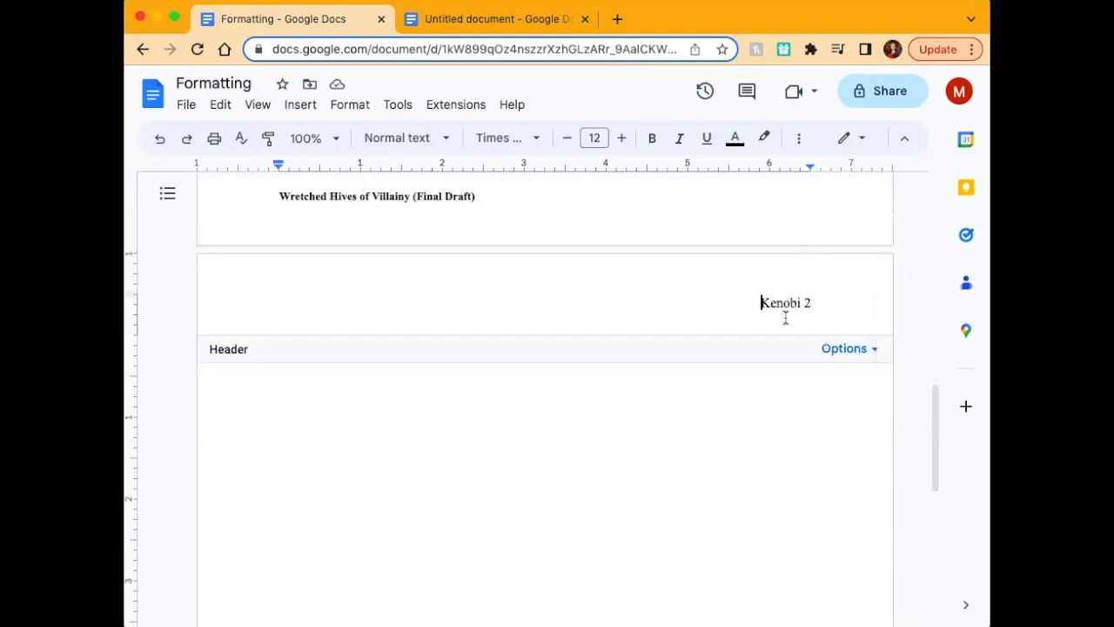
# - Return to the first page's header and view the insert options for headers, footers and page numbers
pyautogui.scroll(1, 830, 324)
pyautogui.scroll(10, 830, 324)
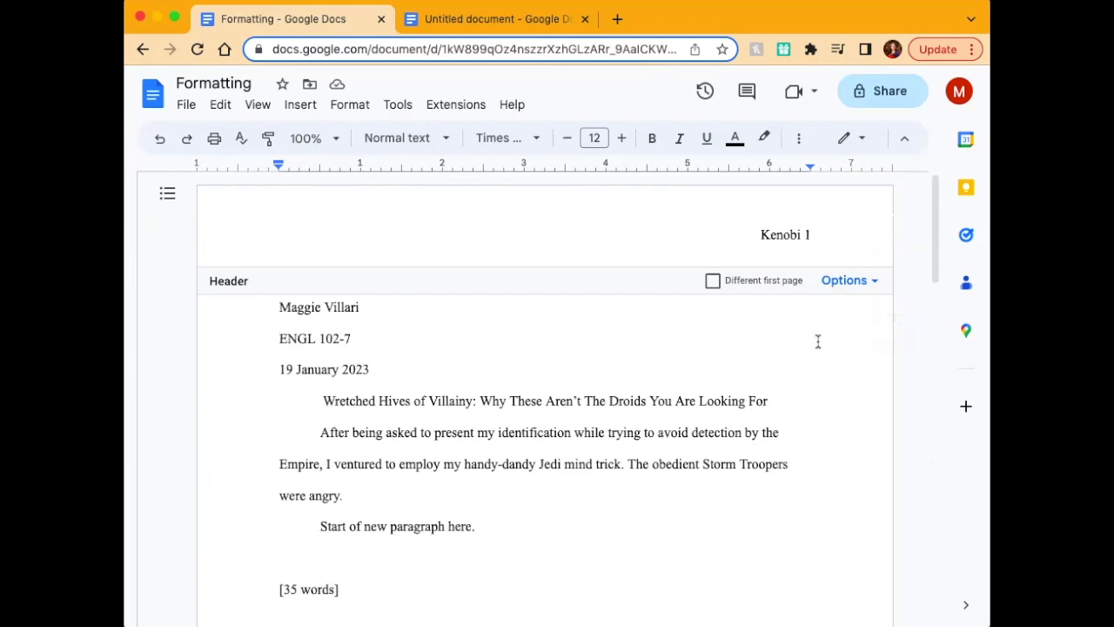
pyautogui.click(300, 105)
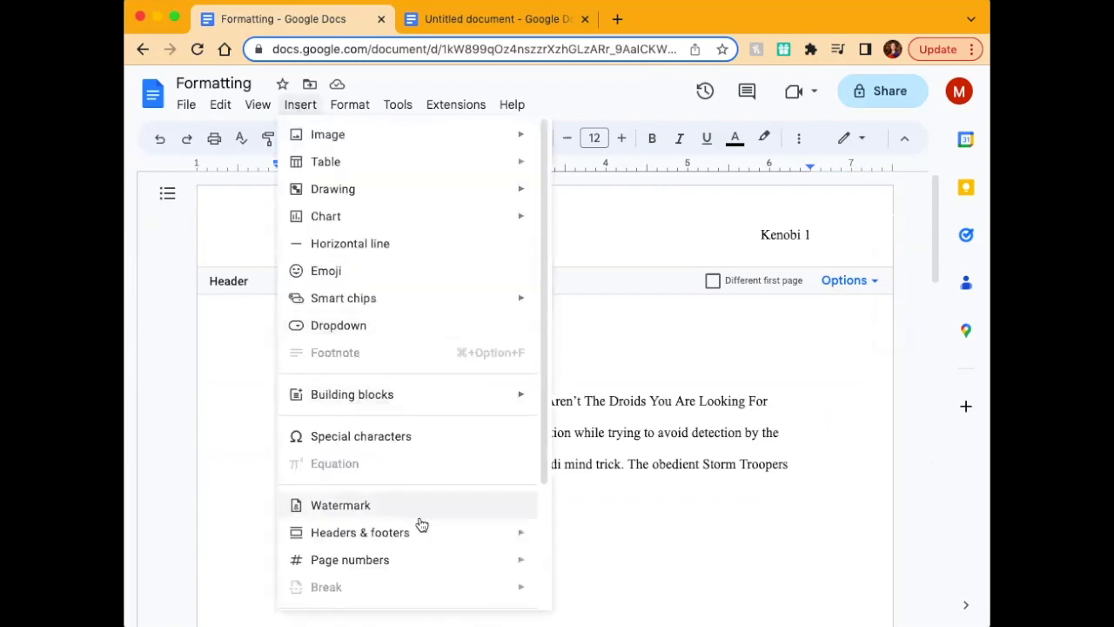
pyautogui.click(797, 563)
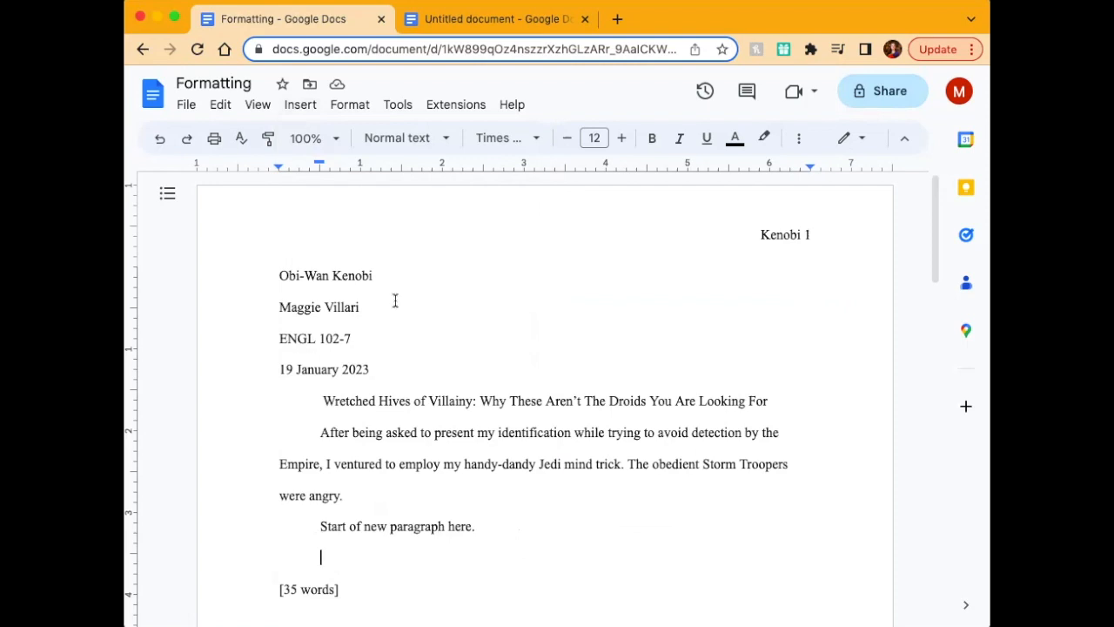
# - Go through the paper's heading lines, from the student and instructor names to the date
pyautogui.click(368, 276)
pyautogui.click(351, 306)
pyautogui.click(308, 370)
pyautogui.rightClick(287, 374)
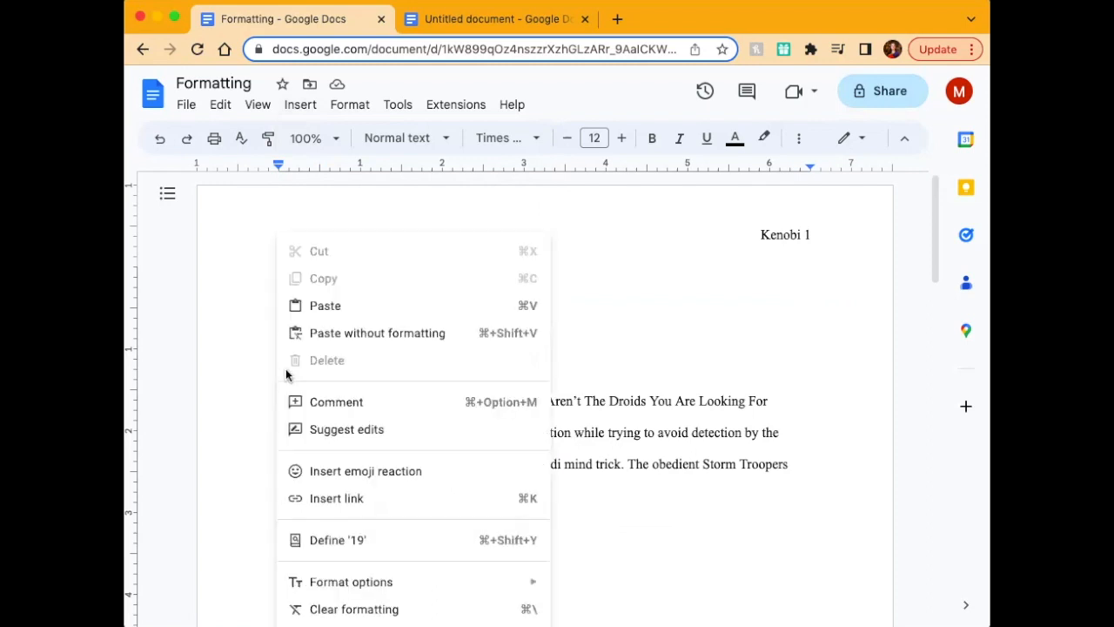
pyautogui.click(237, 363)
# - Highlight the day, month and year of the heading's date one after another
pyautogui.moveTo(293, 369); pyautogui.dragTo(271, 369)
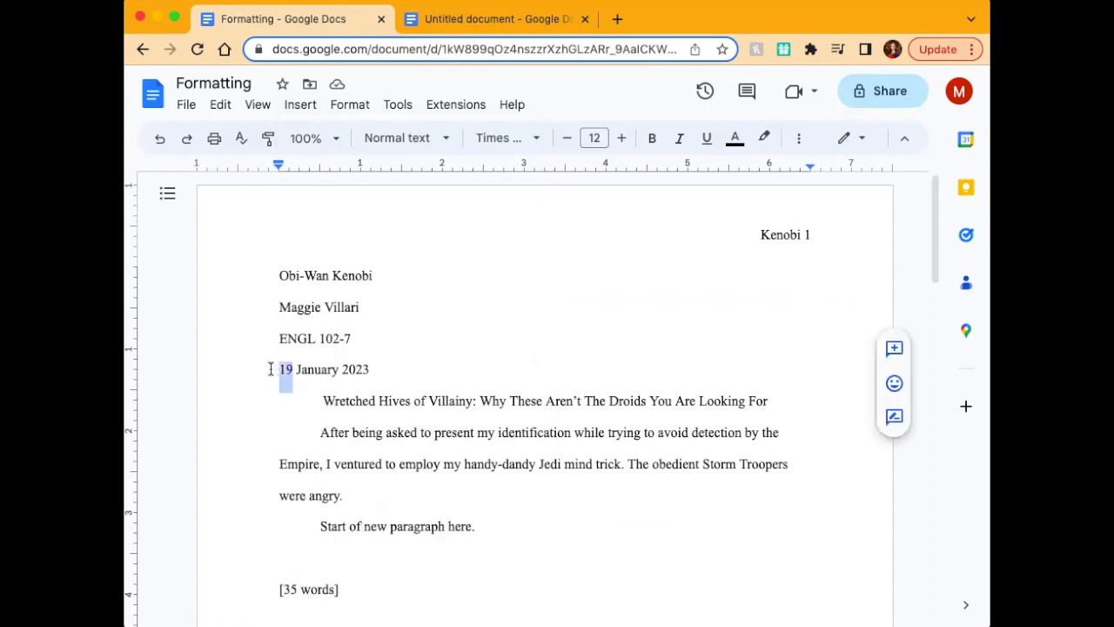
pyautogui.moveTo(338, 369); pyautogui.dragTo(296, 369)
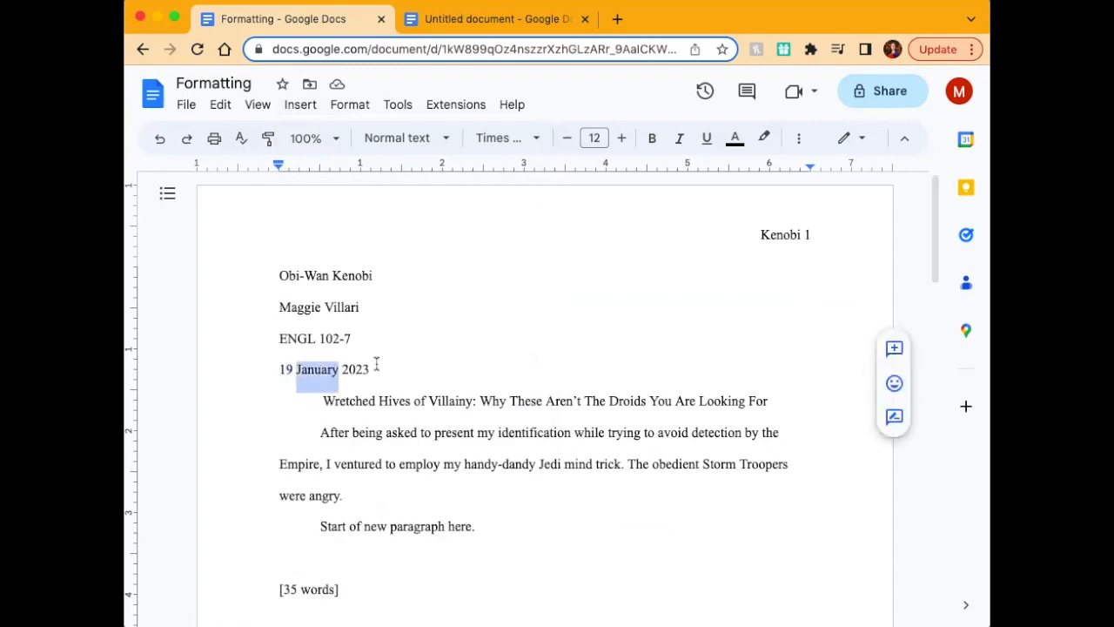
pyautogui.moveTo(379, 369); pyautogui.dragTo(341, 369)
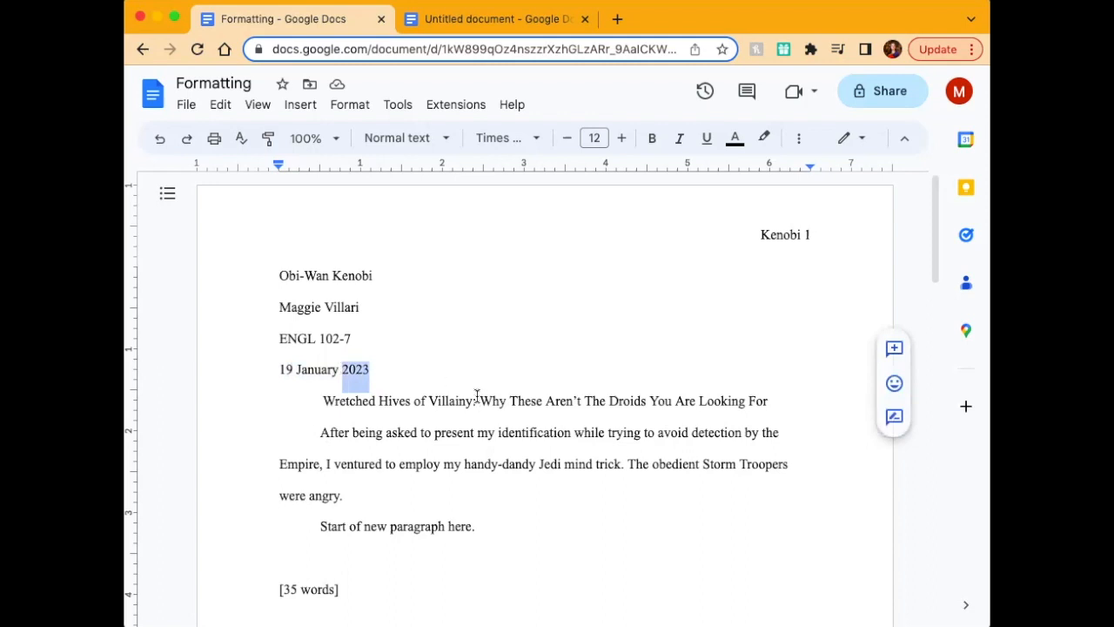
pyautogui.click(525, 348)
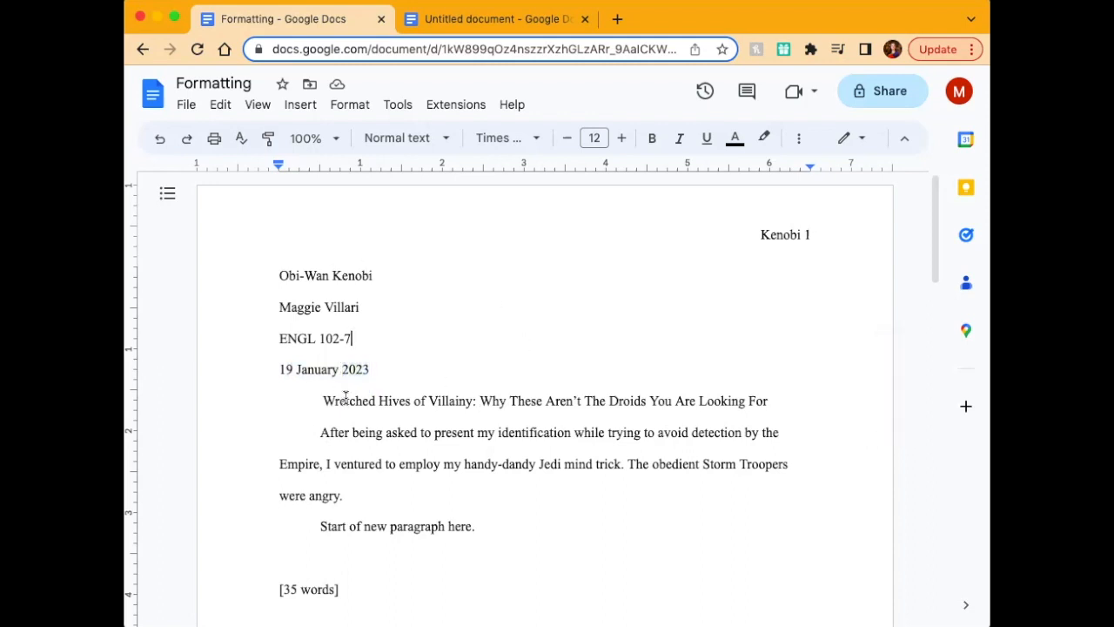
# - Highlight all four heading lines and open the first page's header to compare it with the heading
pyautogui.moveTo(370, 369); pyautogui.dragTo(262, 277)
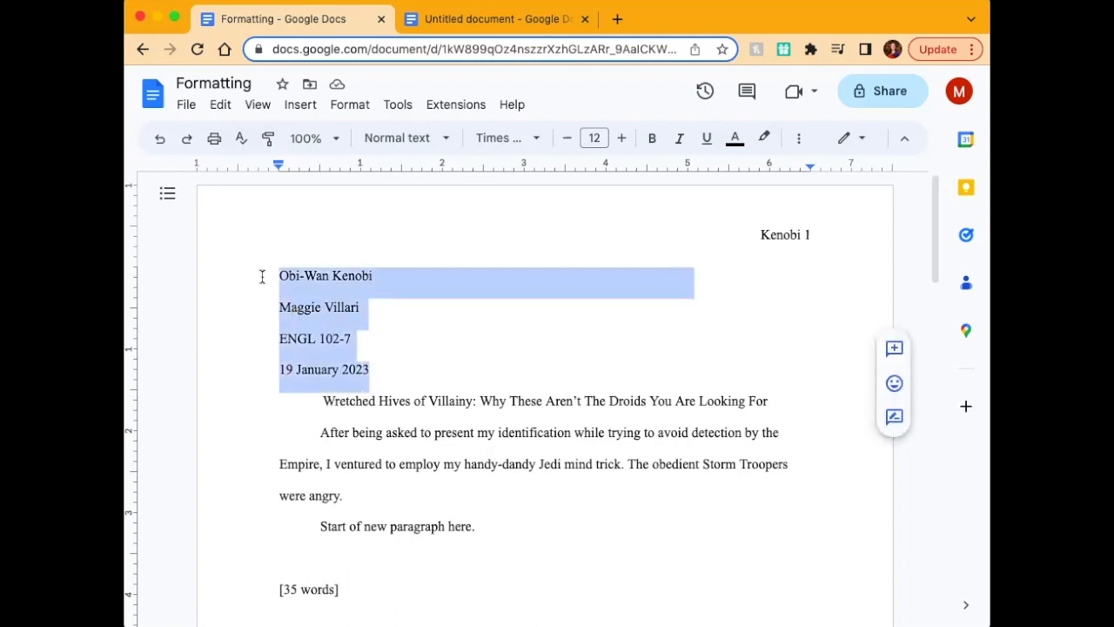
pyautogui.click(409, 346)
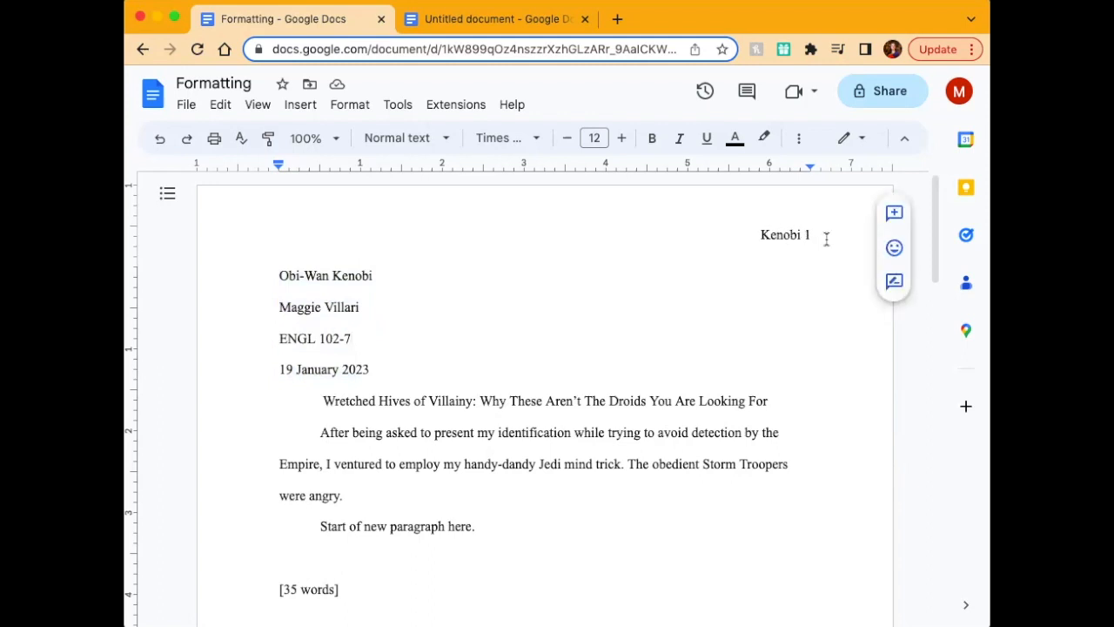
pyautogui.click(714, 216)
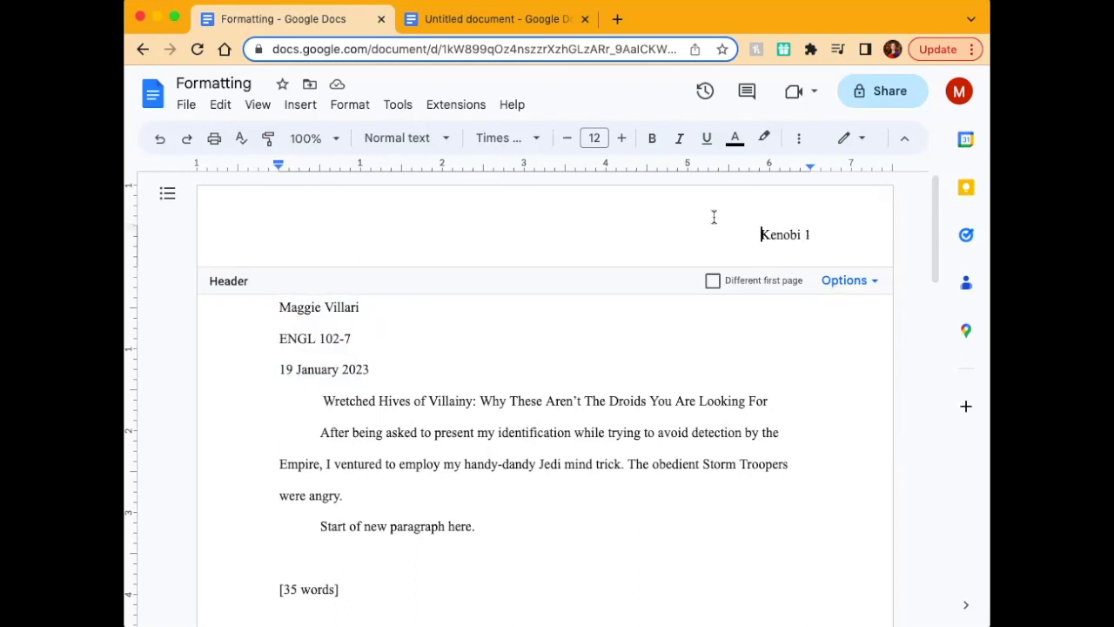
pyautogui.click(600, 349)
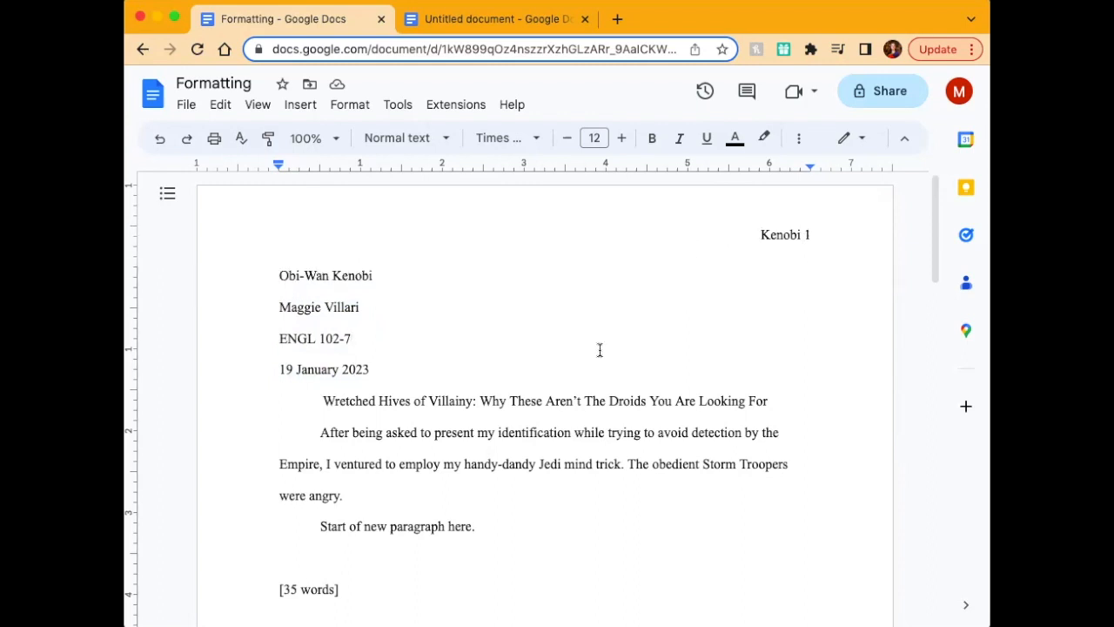
# - Place the cursor before the paper's title and view the paragraph alignment options, including centre alignment
pyautogui.scroll(-2, 600, 350)
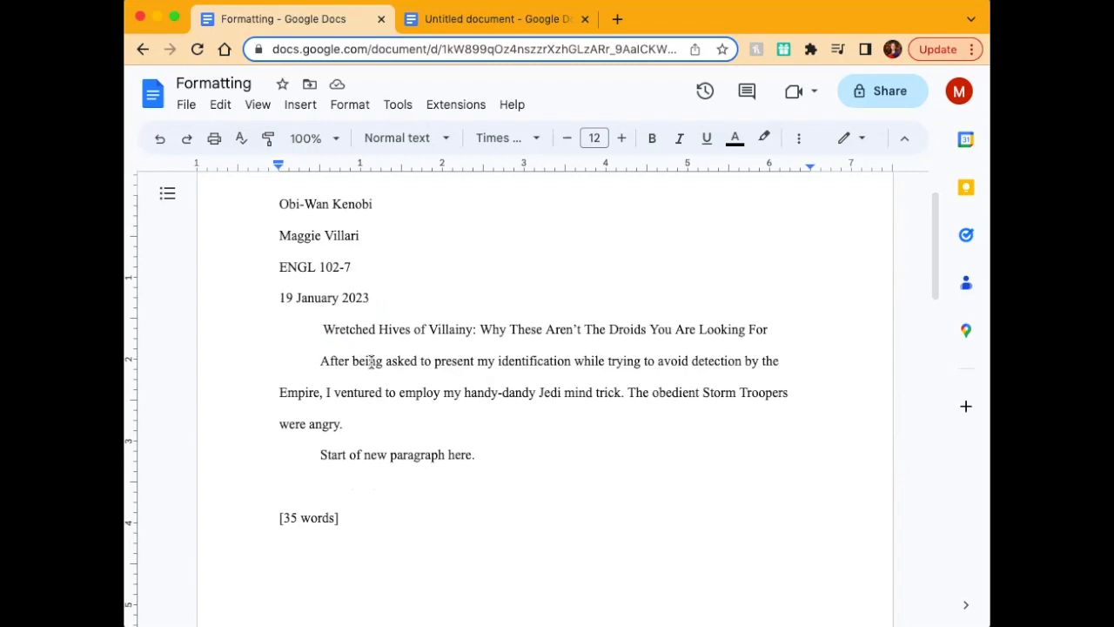
pyautogui.click(316, 333)
pyautogui.click(799, 141)
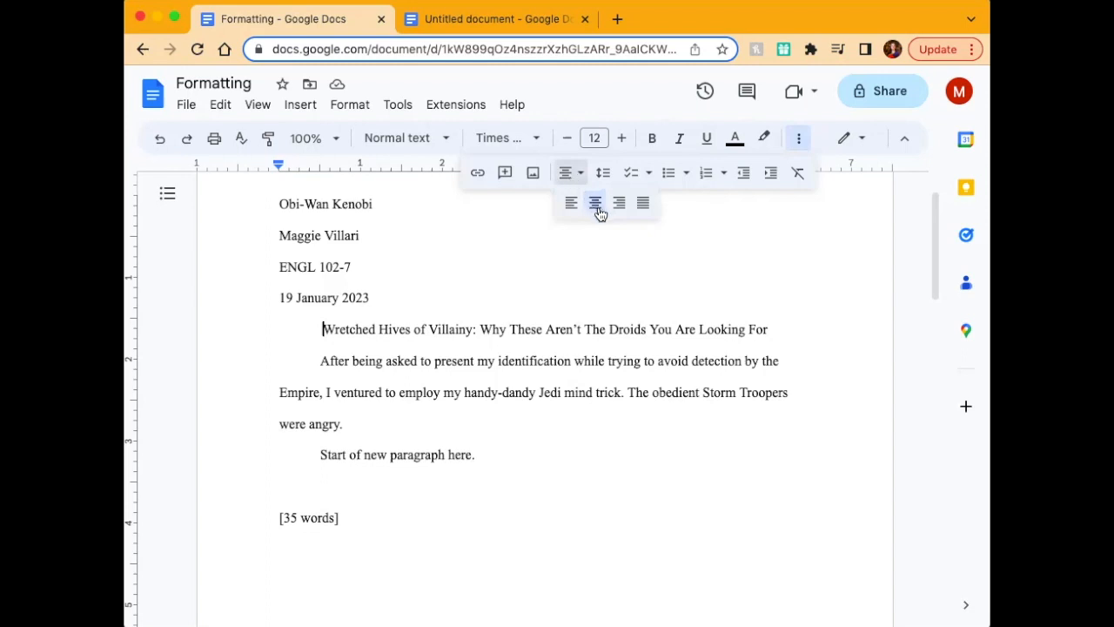
pyautogui.click(619, 293)
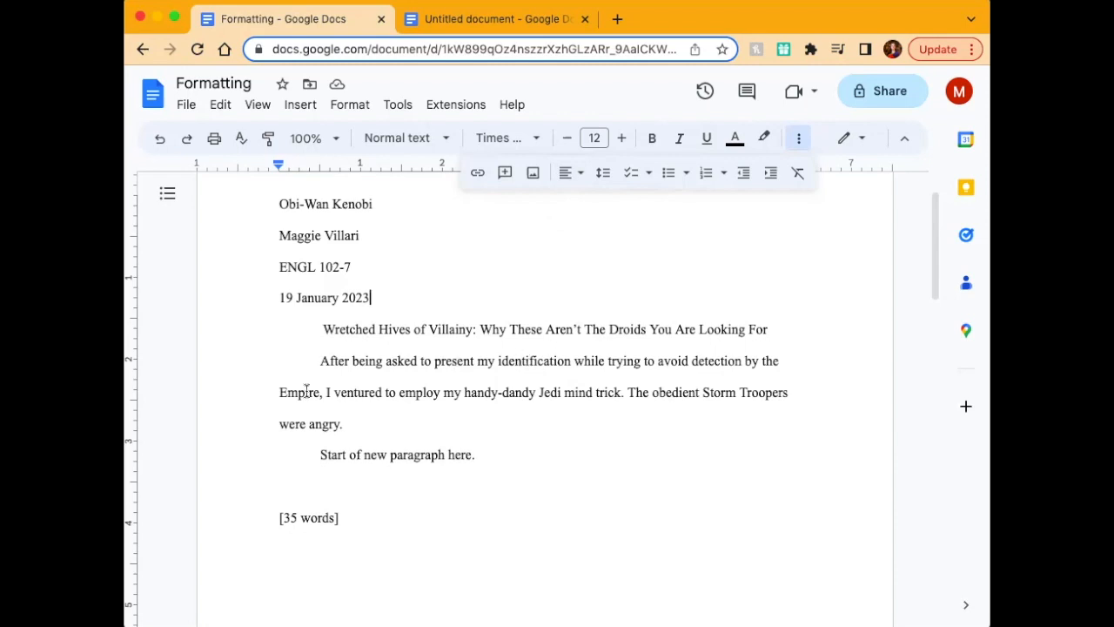
# - Highlight the title's main part, "Wretched Hives of Villainy", and inspect the colon that separates it from the subtitle
pyautogui.moveTo(323, 329); pyautogui.dragTo(471, 346)
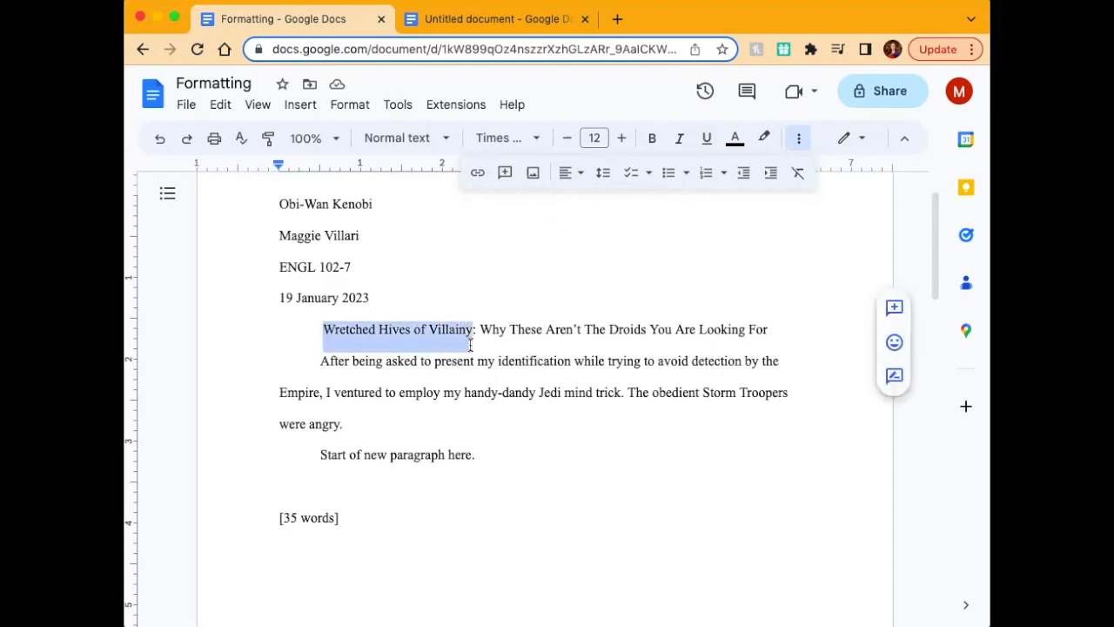
pyautogui.click(474, 333)
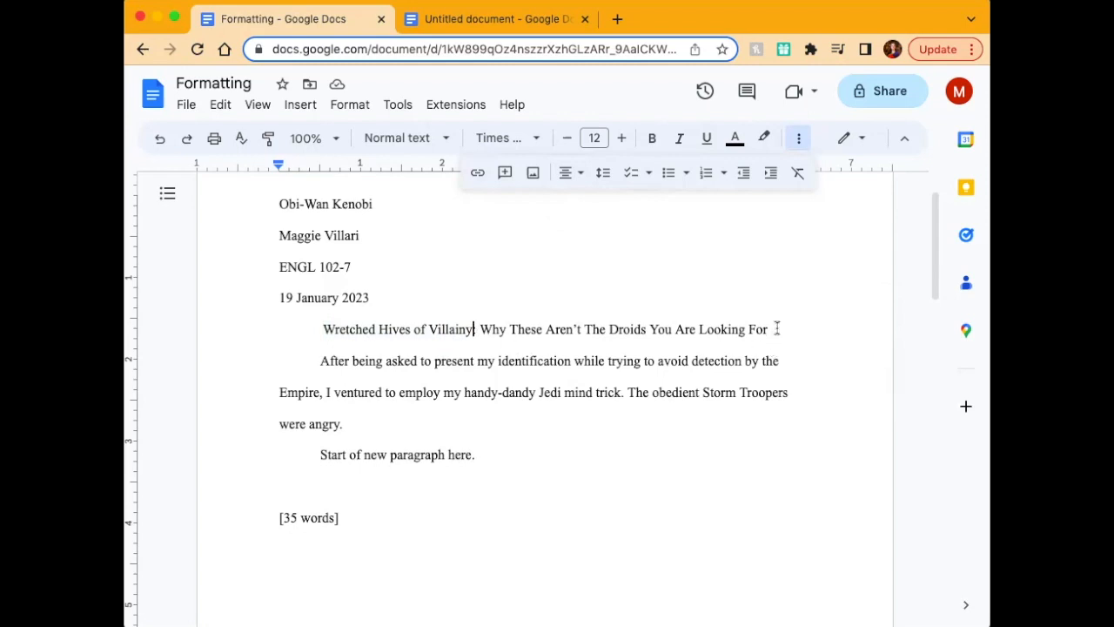
pyautogui.click(798, 239)
pyautogui.click(799, 139)
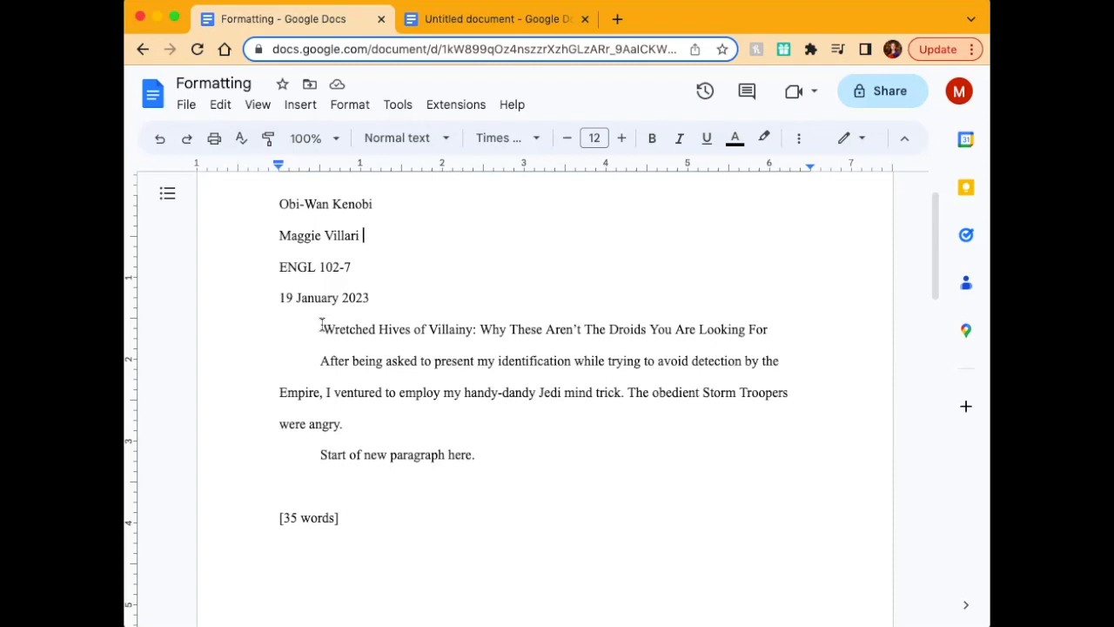
# - Remove the first-line indent of the first body paragraph, view the alignment options and restore the indent
pyautogui.click(366, 360)
pyautogui.click(316, 360)
pyautogui.press('BackSpace')
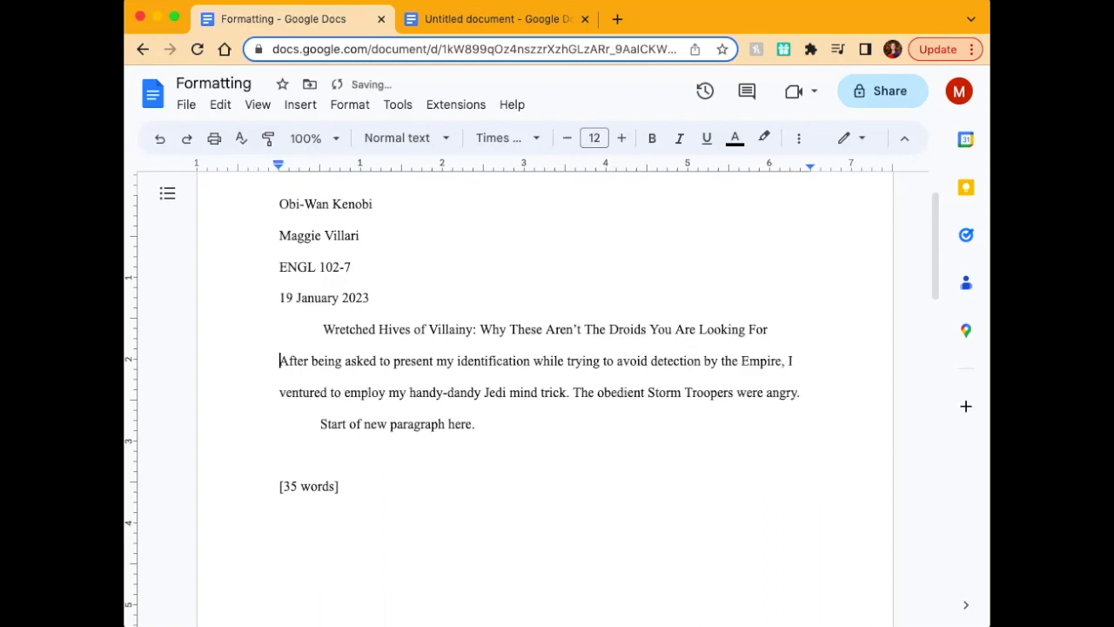
pyautogui.click(803, 142)
pyautogui.click(567, 173)
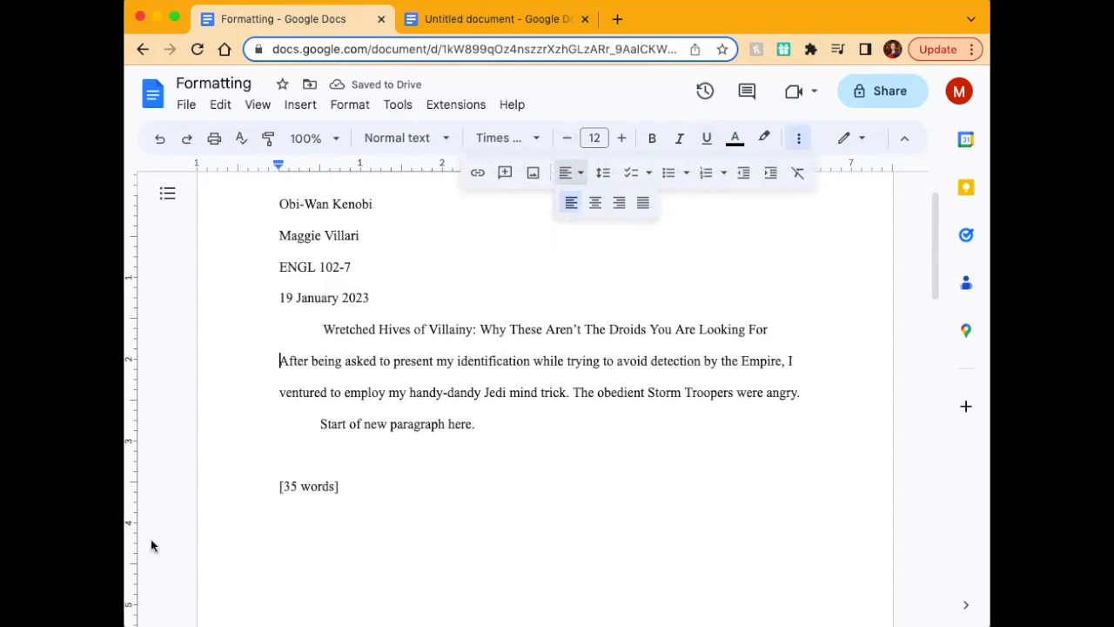
pyautogui.click(277, 364)
pyautogui.press('Tab')
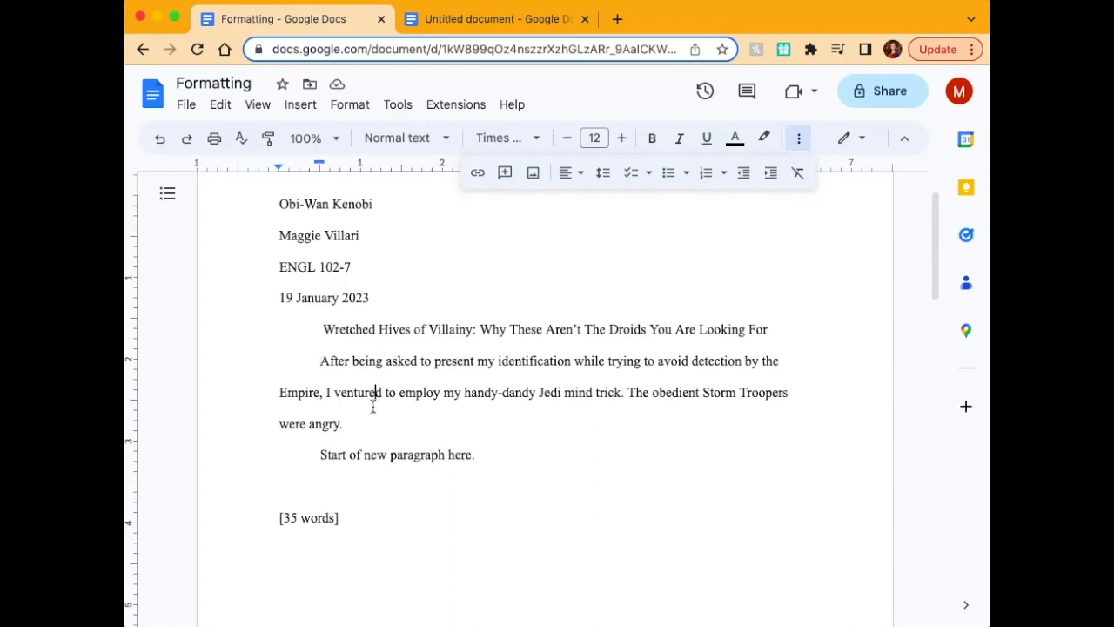
# - Remove the first-line indent of the paragraph "Start of new paragraph here." and indent it again
pyautogui.click(351, 426)
pyautogui.press('BackSpace')
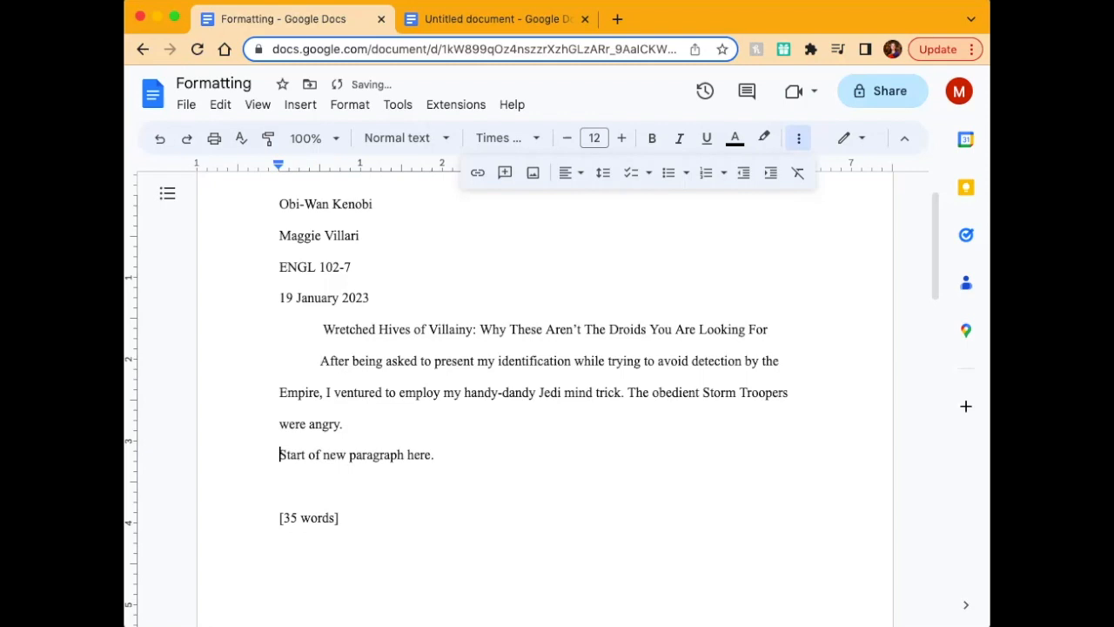
pyautogui.press('Tab')
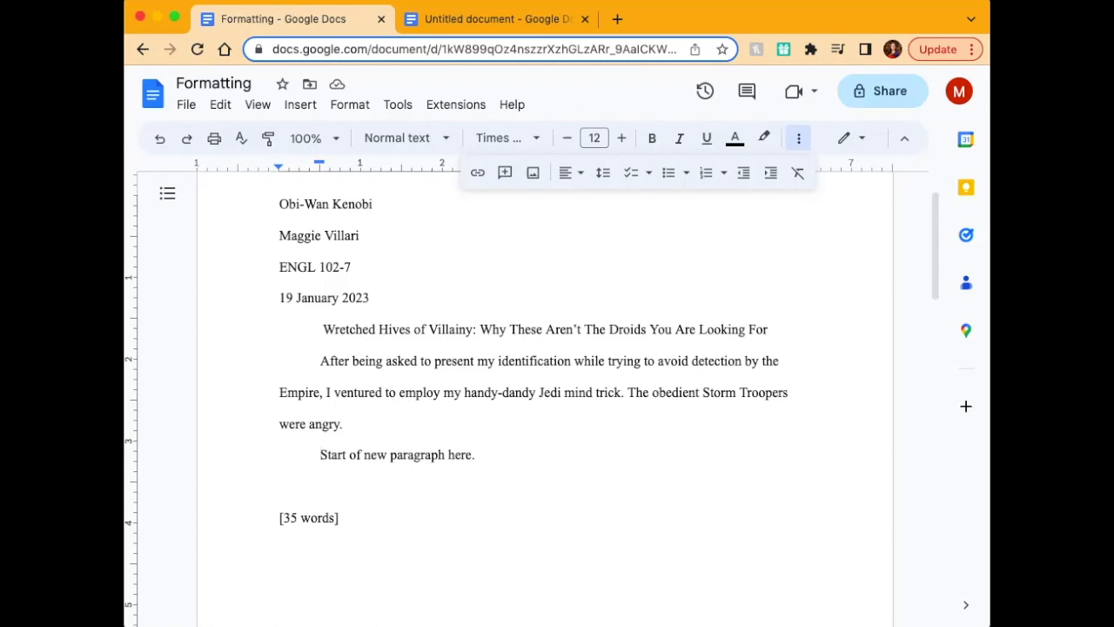
# - Count the words in the two body paragraphs and turn on the word count display while typing
pyautogui.click(483, 455)
pyautogui.moveTo(412, 449); pyautogui.dragTo(318, 371)
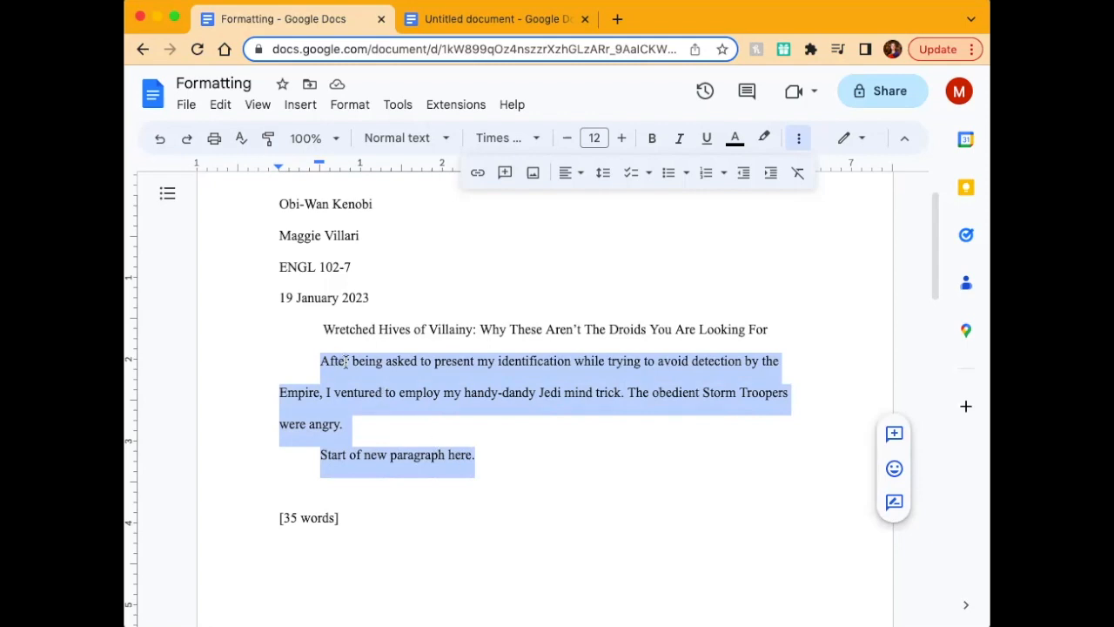
pyautogui.click(392, 111)
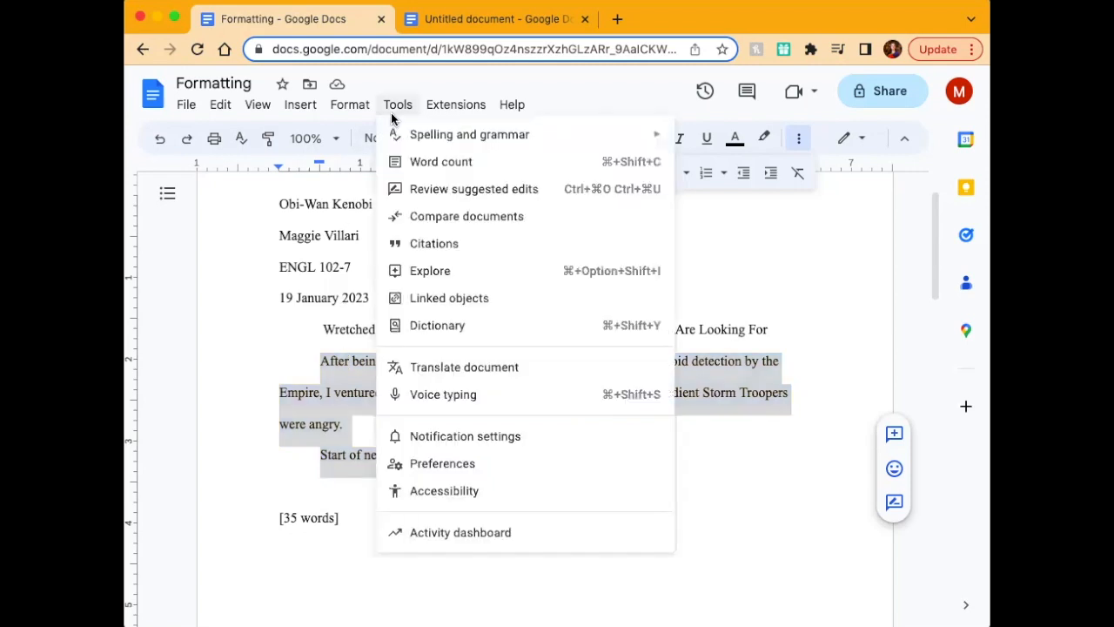
pyautogui.click(413, 160)
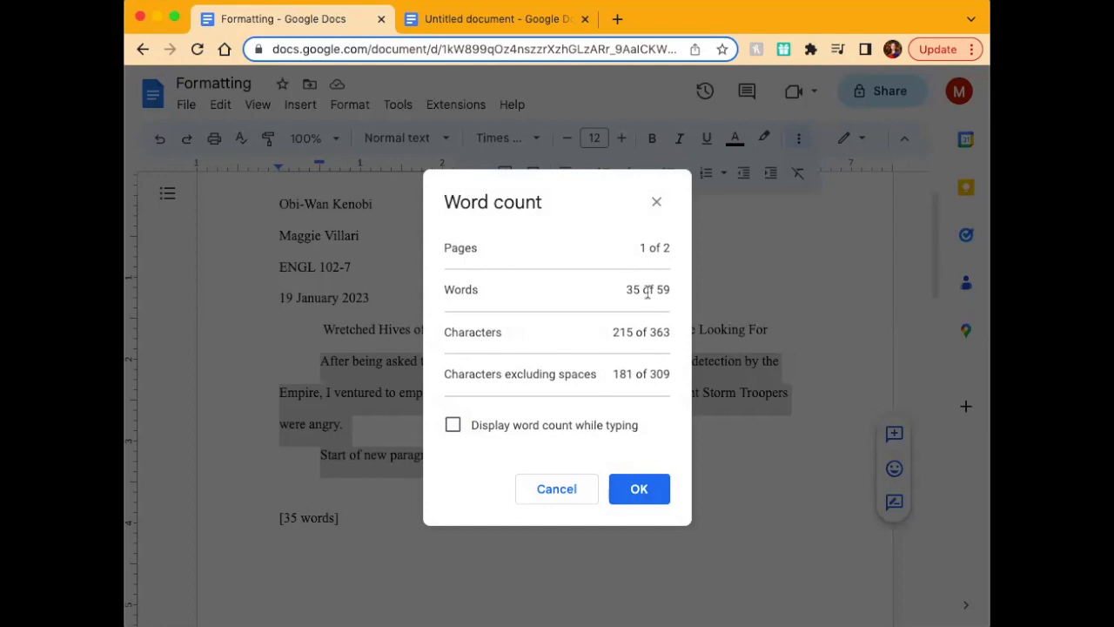
pyautogui.click(453, 425)
pyautogui.click(639, 488)
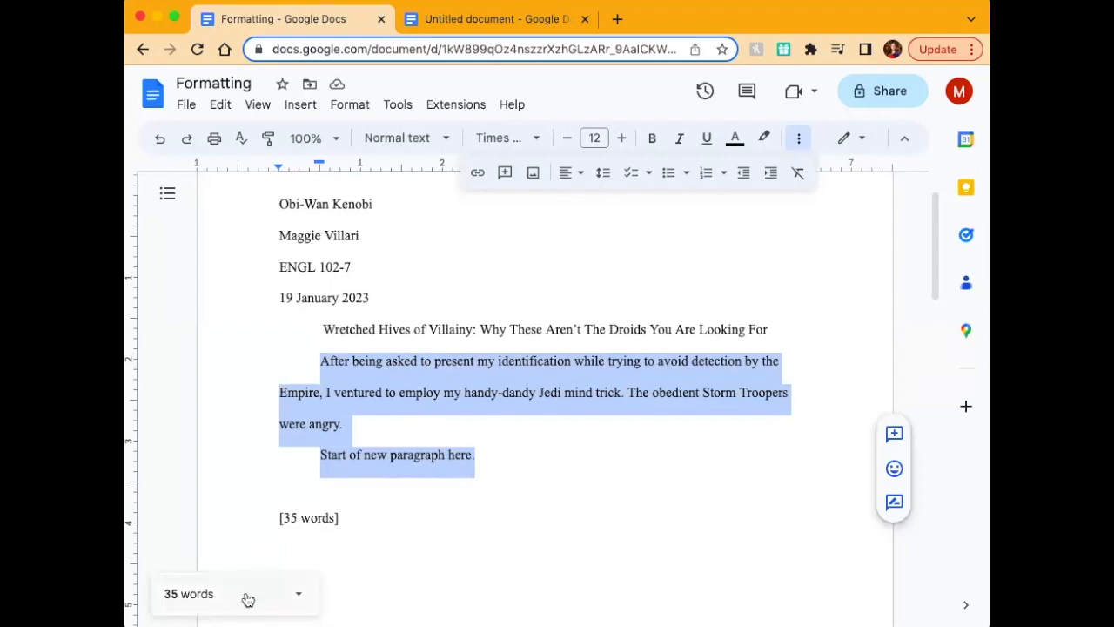
# - Select the paragraph "Start of new paragraph here." to check its word count, and clear the selection
pyautogui.click(523, 450)
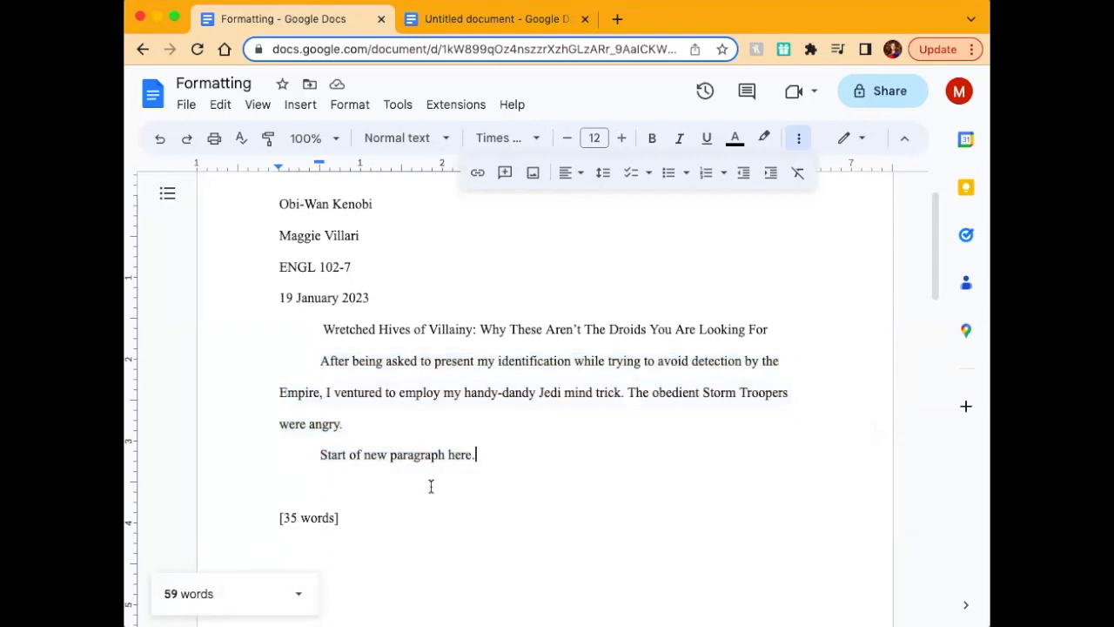
pyautogui.moveTo(477, 454); pyautogui.dragTo(318, 466)
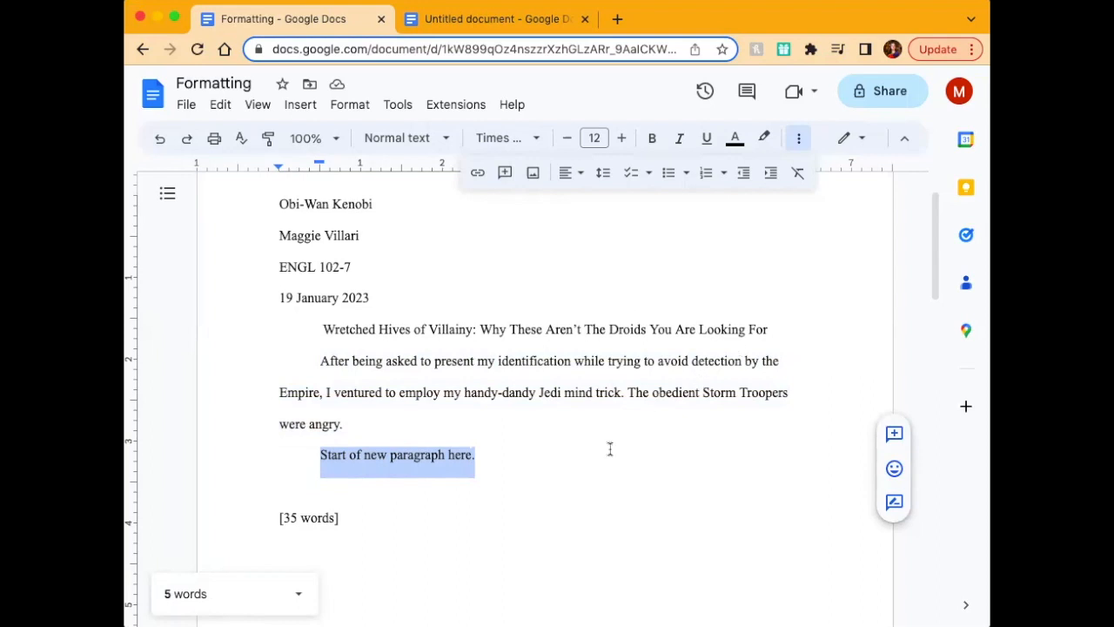
pyautogui.click(464, 495)
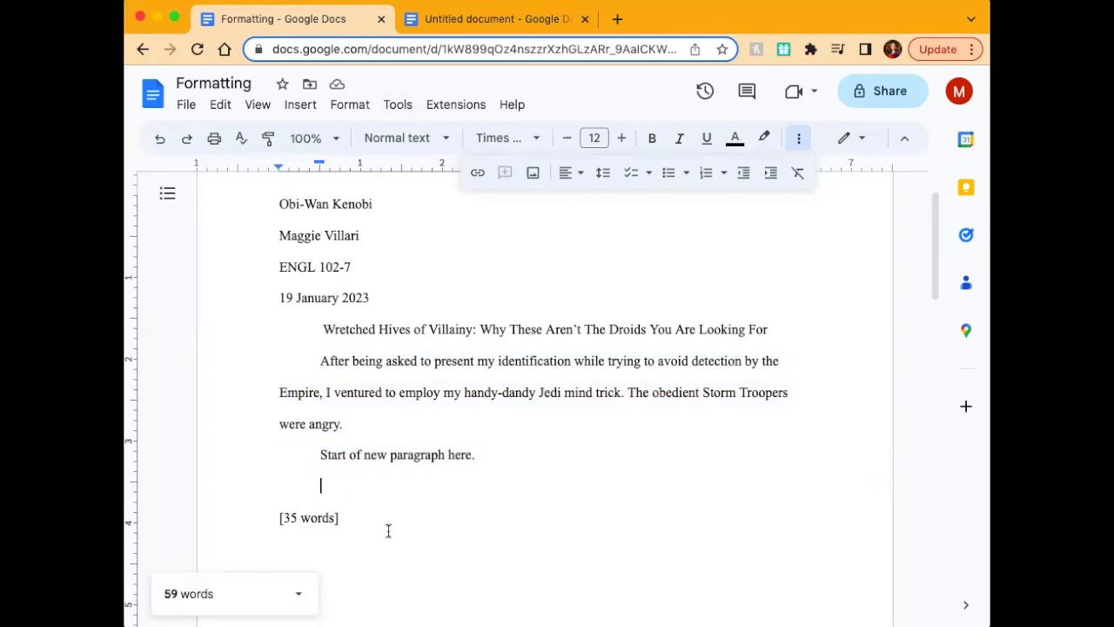
# - Examine the bracketed word count line below the last paragraph, moving the cursor through its characters
pyautogui.click(281, 517)
pyautogui.press('Down')
pyautogui.press('Up')
pyautogui.press('Right')
pyautogui.press('Right')
pyautogui.press('Right')
pyautogui.press('Right')
pyautogui.press('Left')
pyautogui.press('Left')
pyautogui.press('Left')
pyautogui.press('Right')
pyautogui.press('Right')
pyautogui.press('Right')
pyautogui.press('Right')
pyautogui.press('Right')
pyautogui.press('Right')
pyautogui.press('Right')
# - Inspect the first page's footer with the short title and draft label, and view the running header on page 2
pyautogui.scroll(-5, 545, 392)
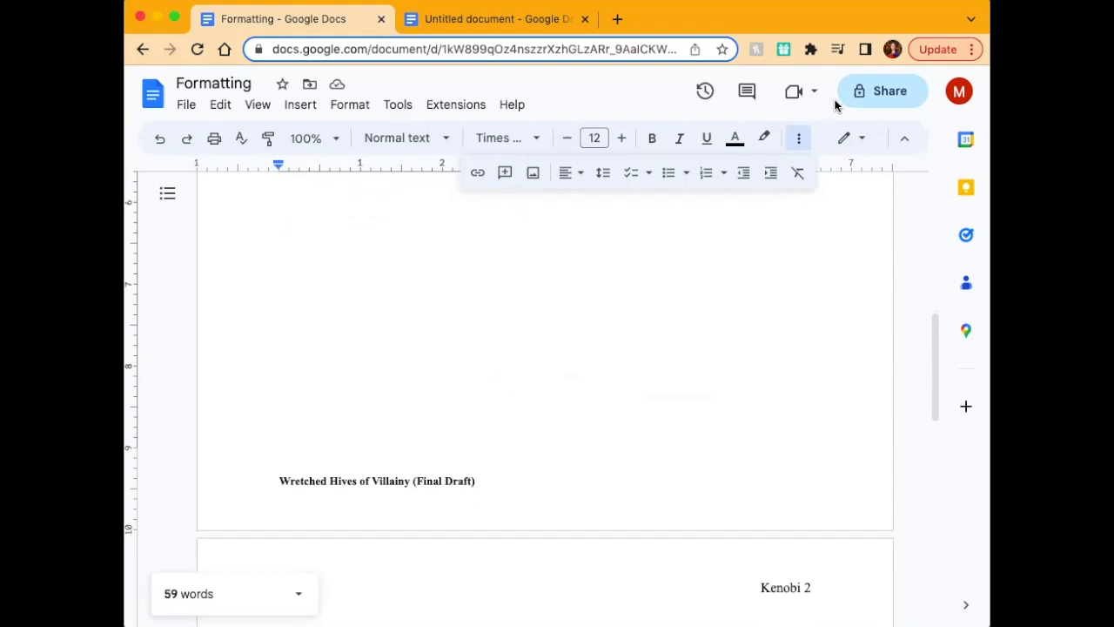
pyautogui.click(796, 143)
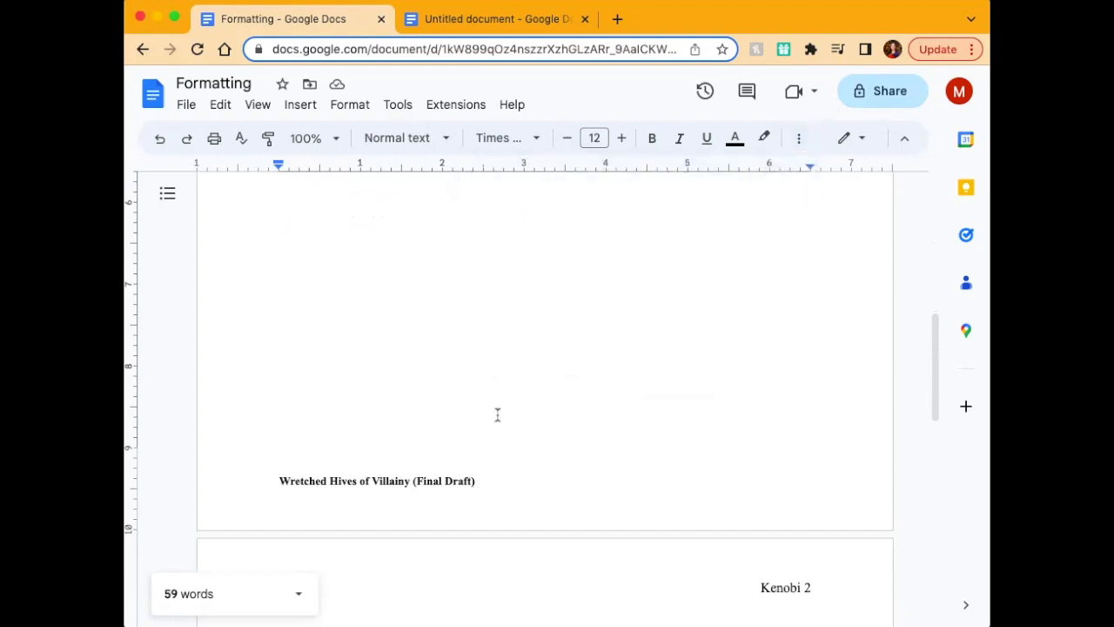
pyautogui.doubleClick(462, 486)
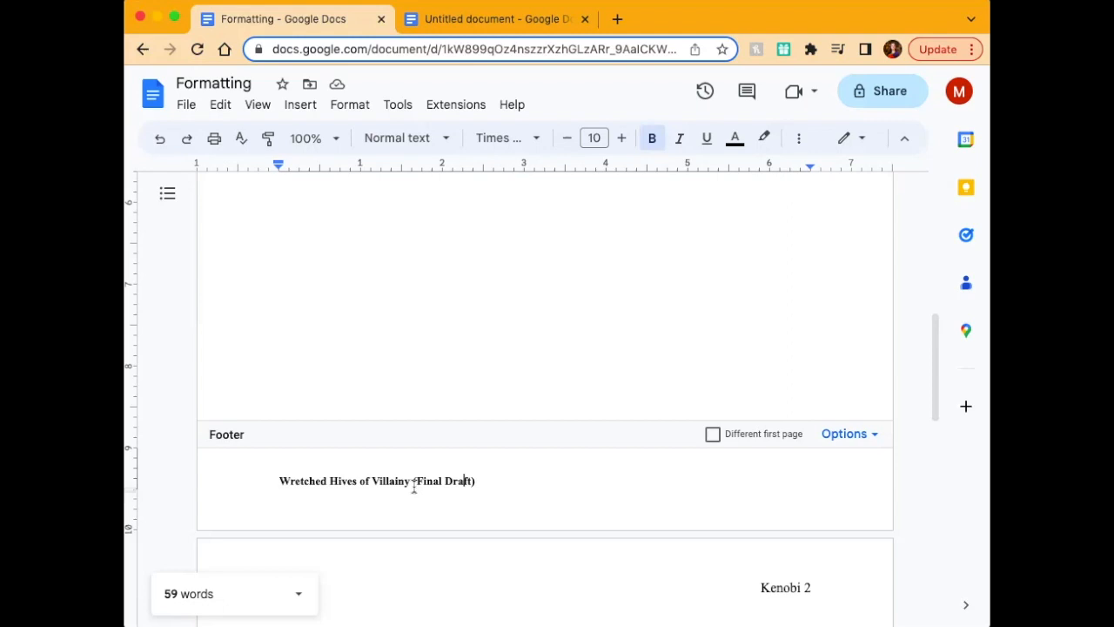
pyautogui.click(495, 384)
pyautogui.scroll(-4, 495, 384)
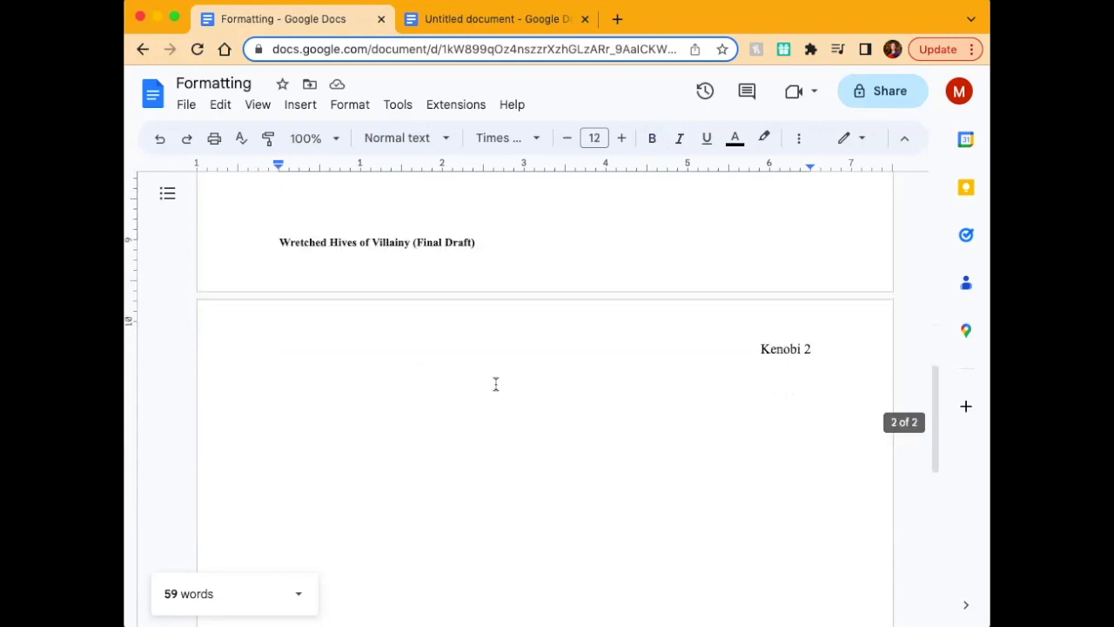
pyautogui.scroll(10, 495, 384)
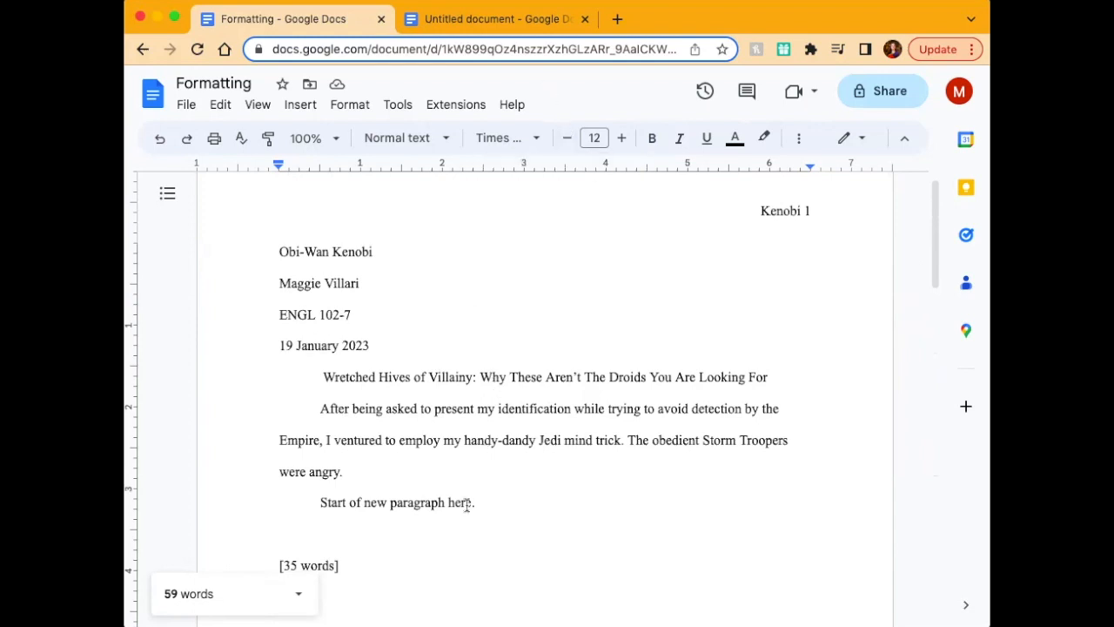
# - Select all text from the heading to the bracketed word count and view its line spacing options
pyautogui.scroll(-1, 467, 505)
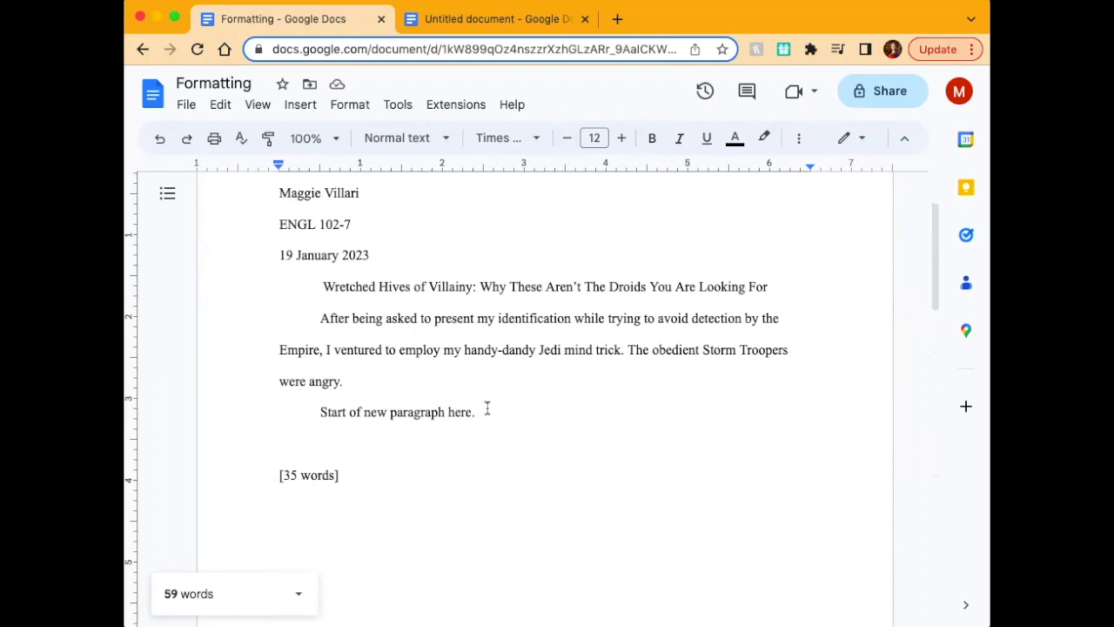
pyautogui.click(480, 413)
pyautogui.moveTo(477, 412); pyautogui.dragTo(277, 200)
pyautogui.click(442, 482)
pyautogui.moveTo(373, 540); pyautogui.dragTo(216, 198)
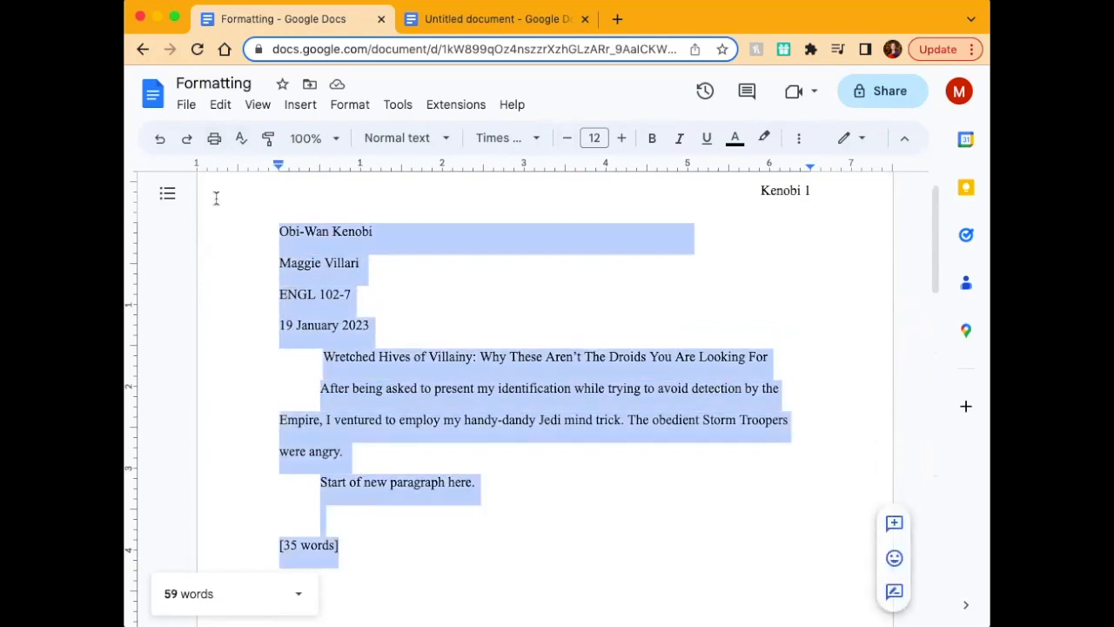
pyautogui.click(801, 137)
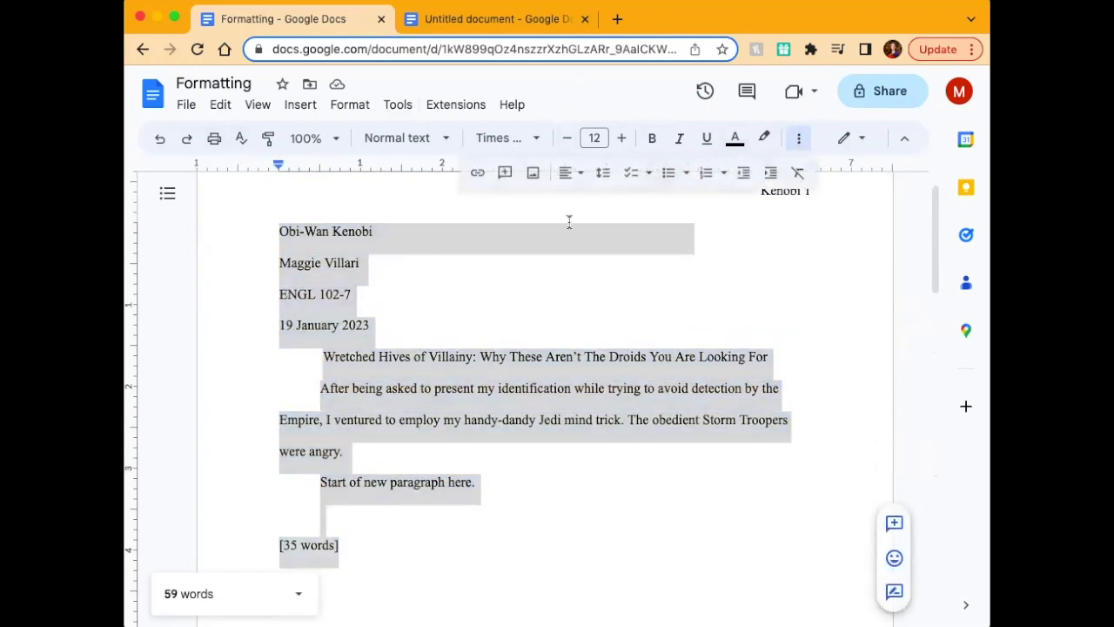
pyautogui.click(604, 174)
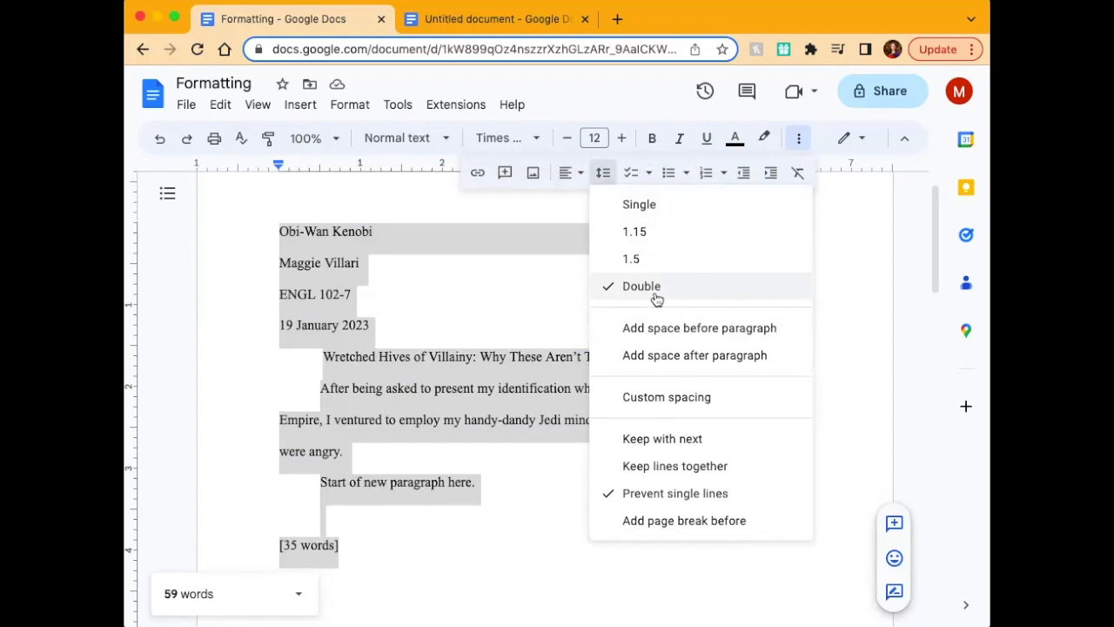
pyautogui.click(602, 172)
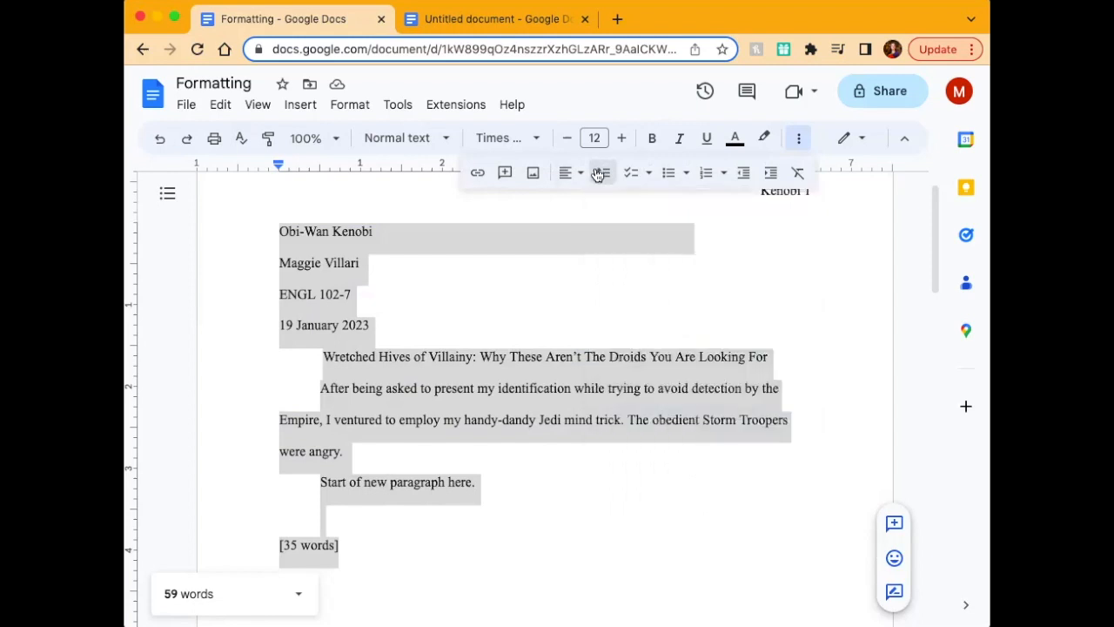
pyautogui.click(593, 275)
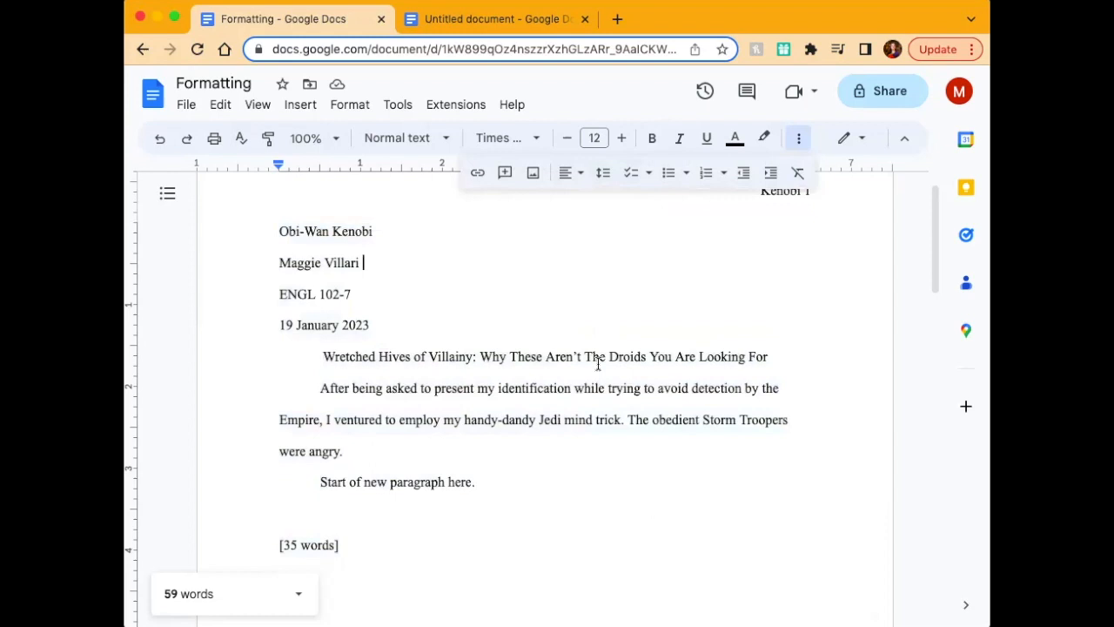
pyautogui.scroll(-1, 597, 364)
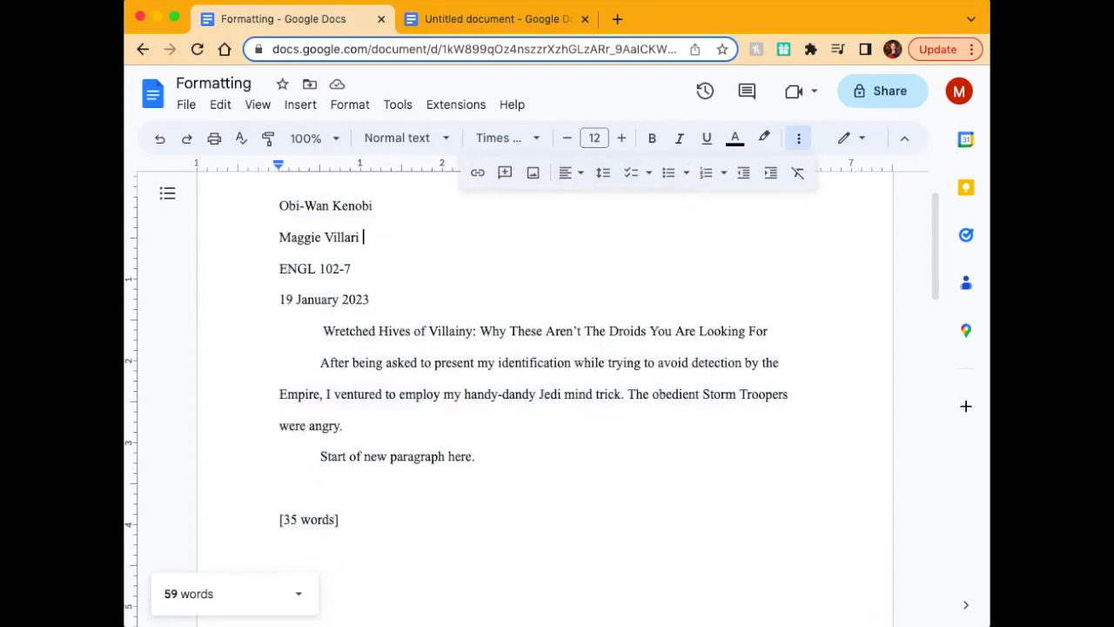
# - Switch to the blank untitled document and set its font to Times New Roman, size 12
pyautogui.click(500, 19)
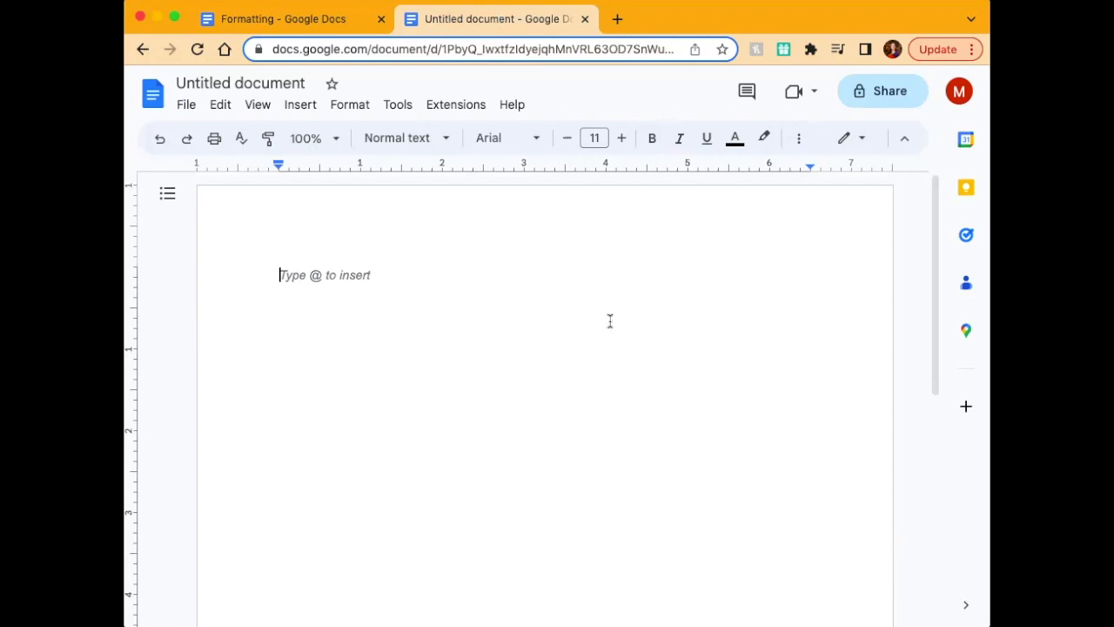
pyautogui.click(526, 144)
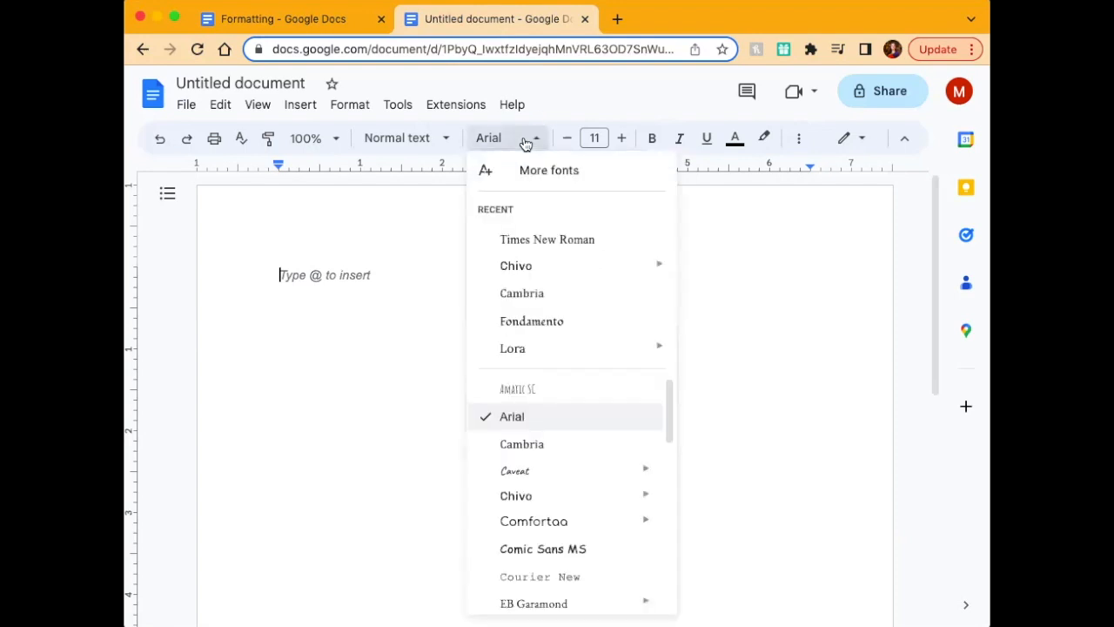
pyautogui.click(544, 235)
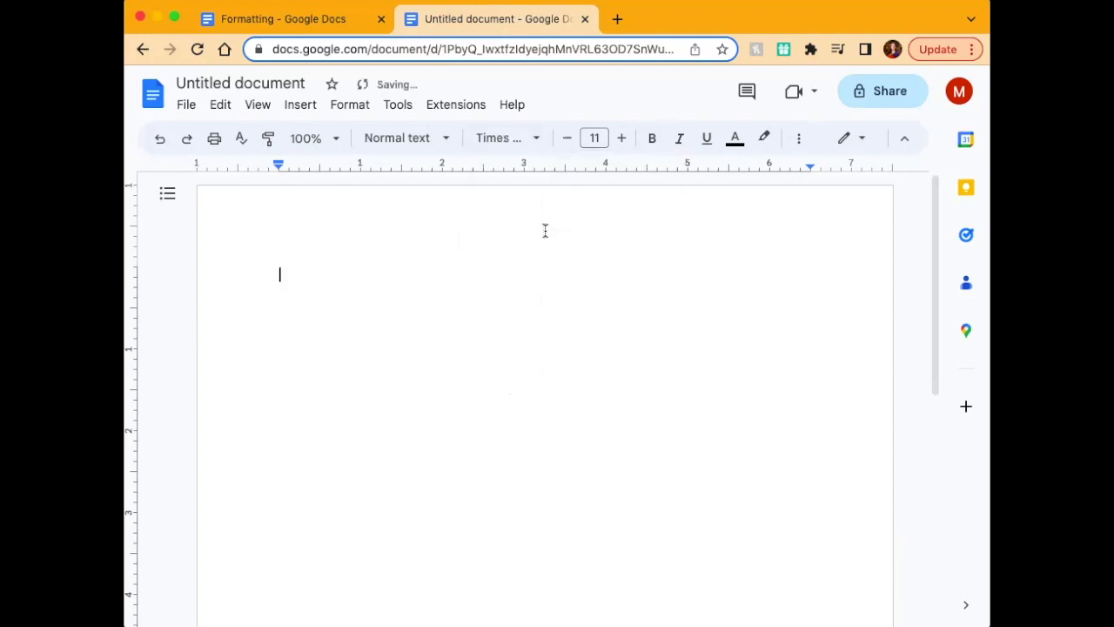
pyautogui.click(625, 141)
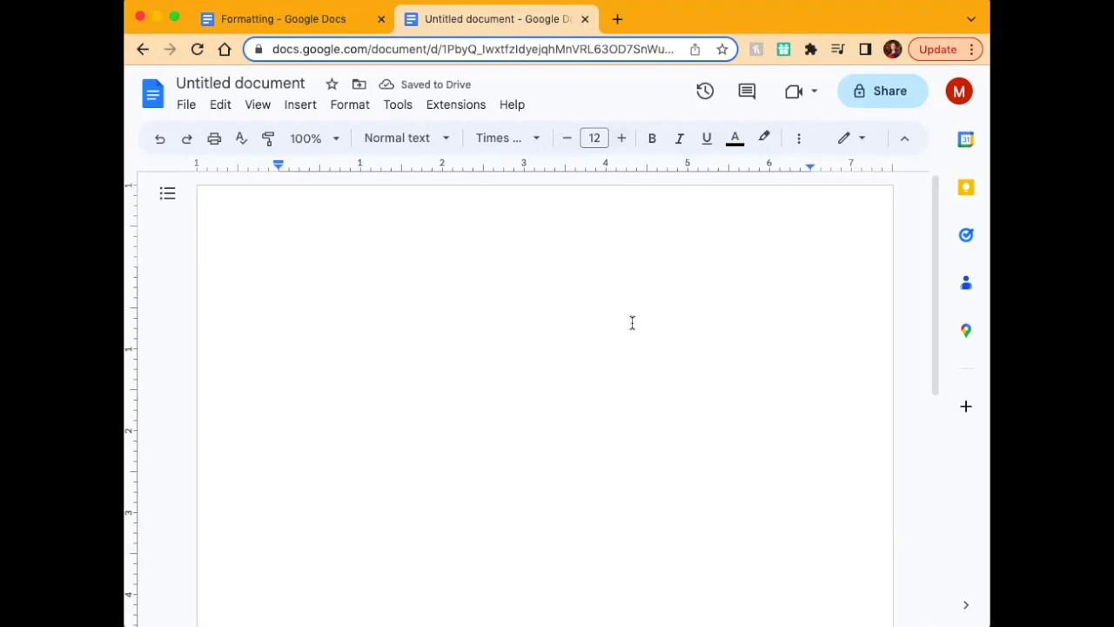
# - Open the page header, right-align it and enter the placeholder text "Last Name" followed by a space
pyautogui.doubleClick(666, 242)
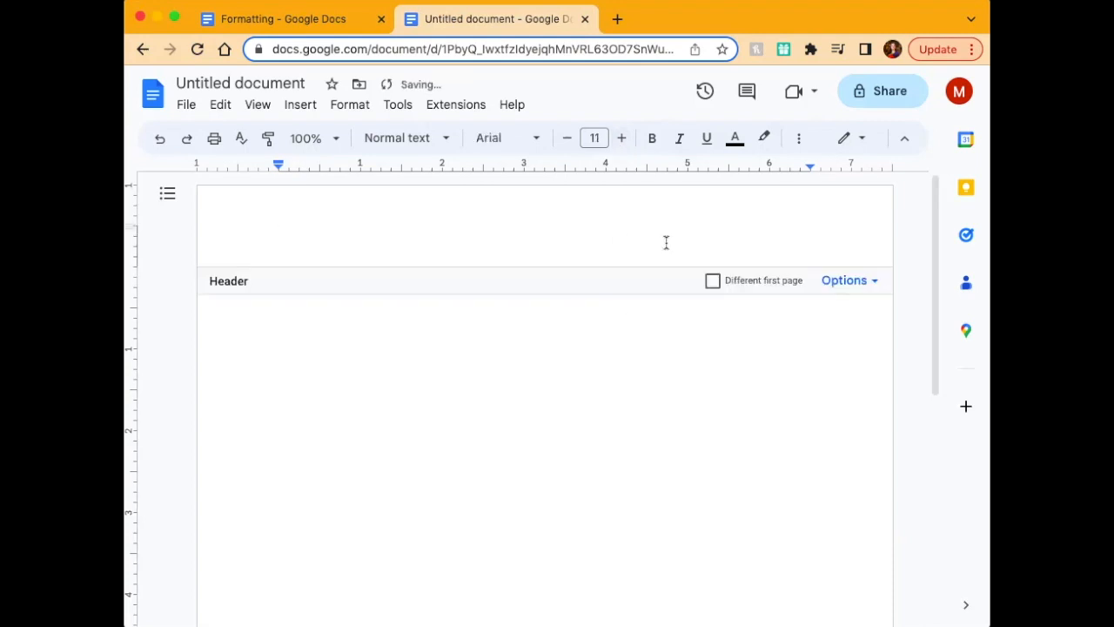
pyautogui.click(796, 142)
pyautogui.click(574, 173)
pyautogui.click(620, 202)
pyautogui.write('Last Name')
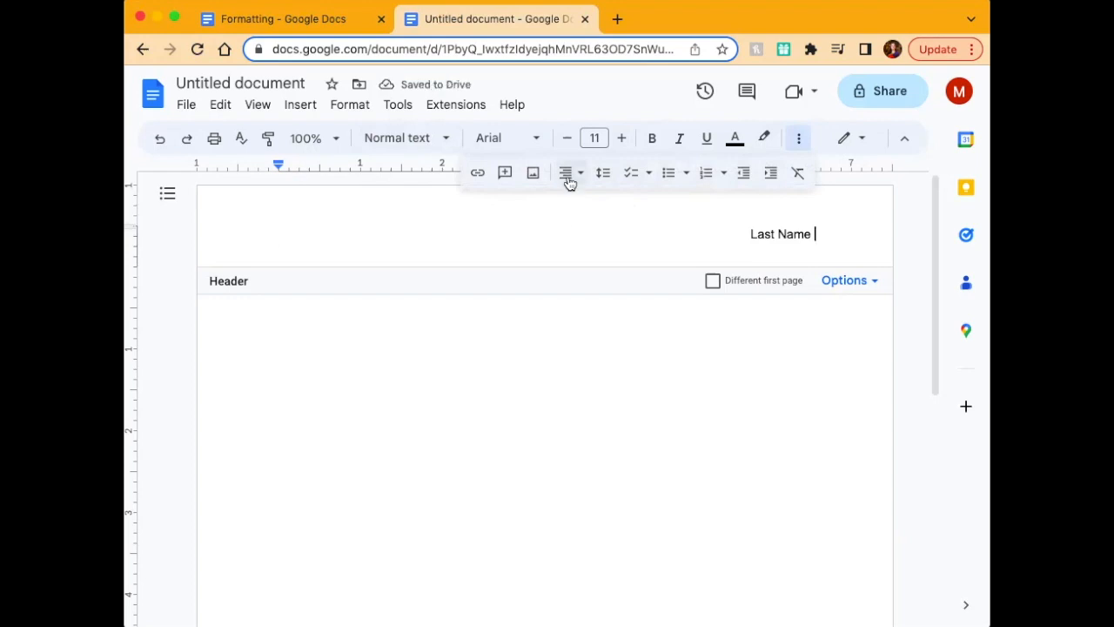
# - Insert automatic page numbers in the header after "Last Name", starting on the first page
pyautogui.click(291, 108)
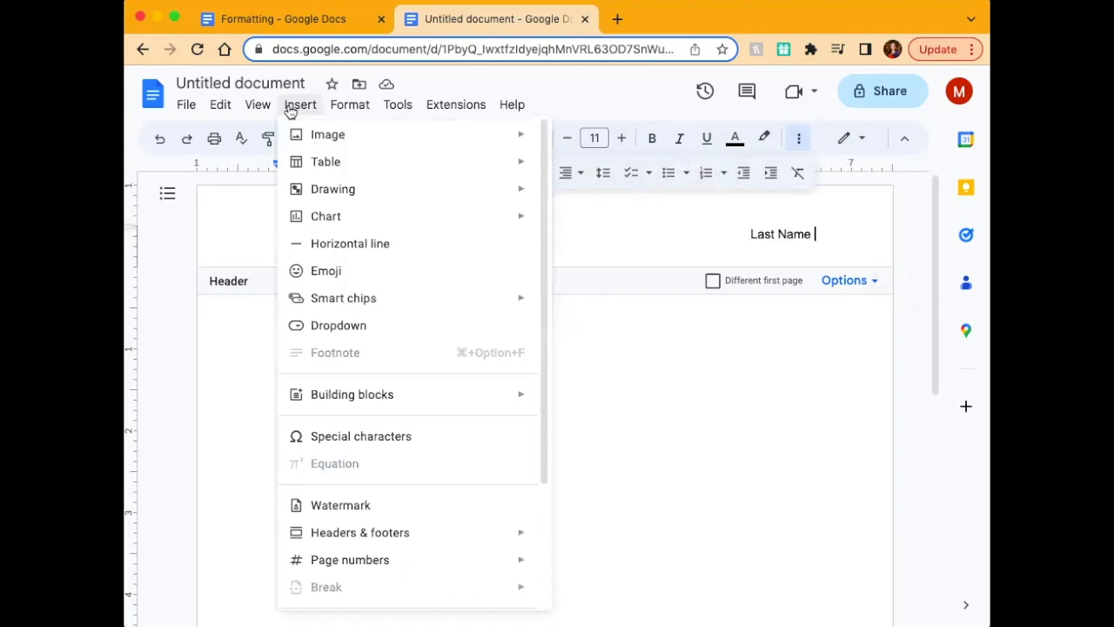
pyautogui.moveTo(427, 558)
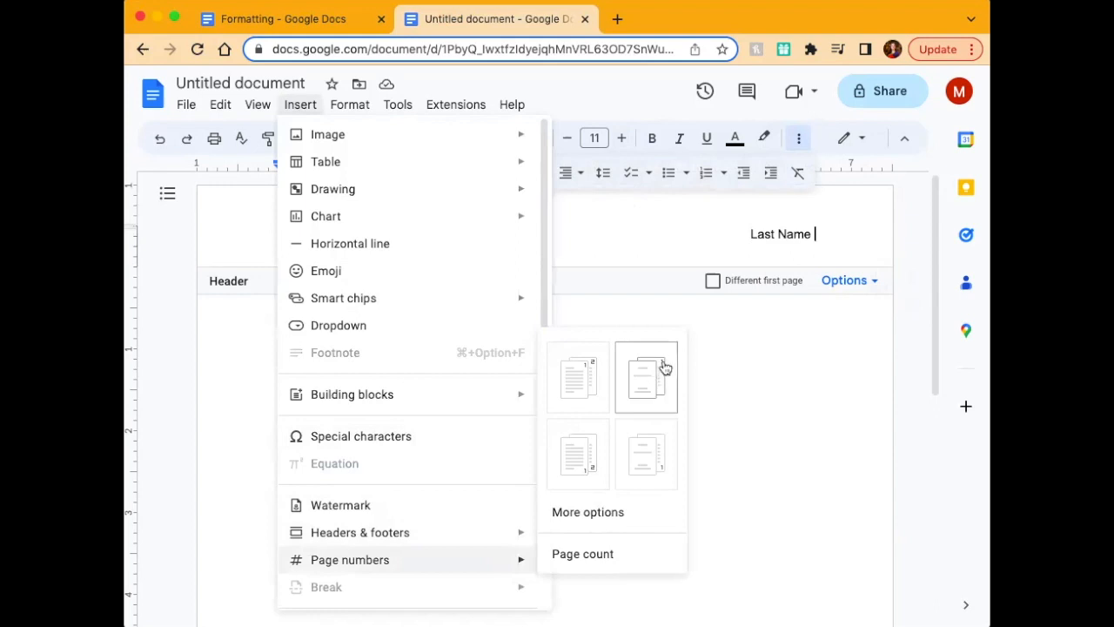
pyautogui.click(590, 397)
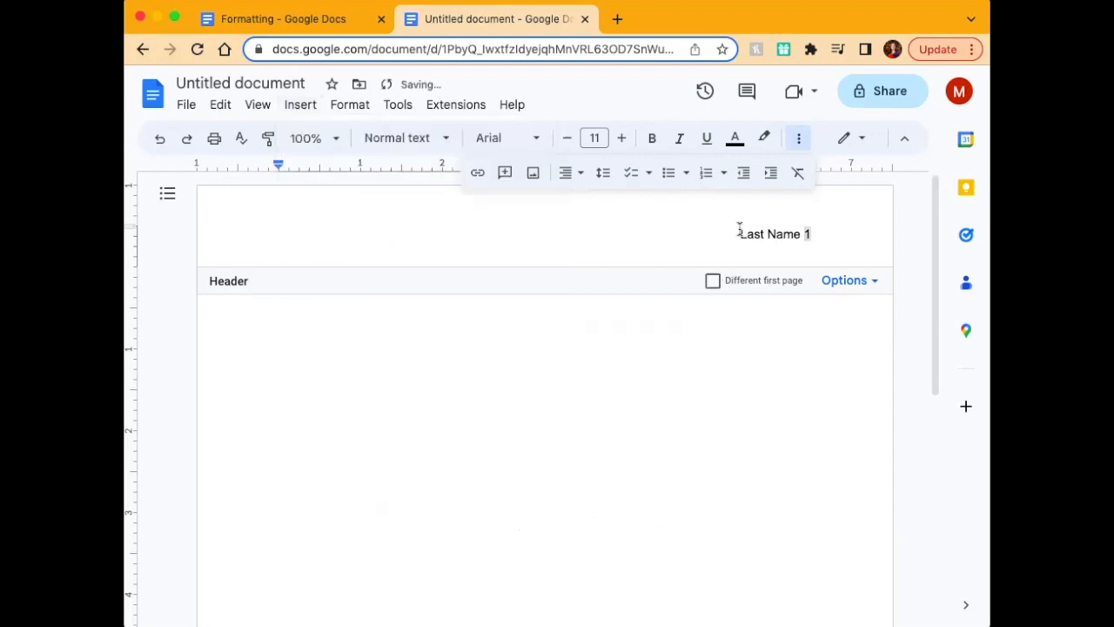
# - Format the whole header line in Times New Roman, size 12, and return to the document body
pyautogui.moveTo(738, 234); pyautogui.dragTo(827, 235)
pyautogui.click(540, 138)
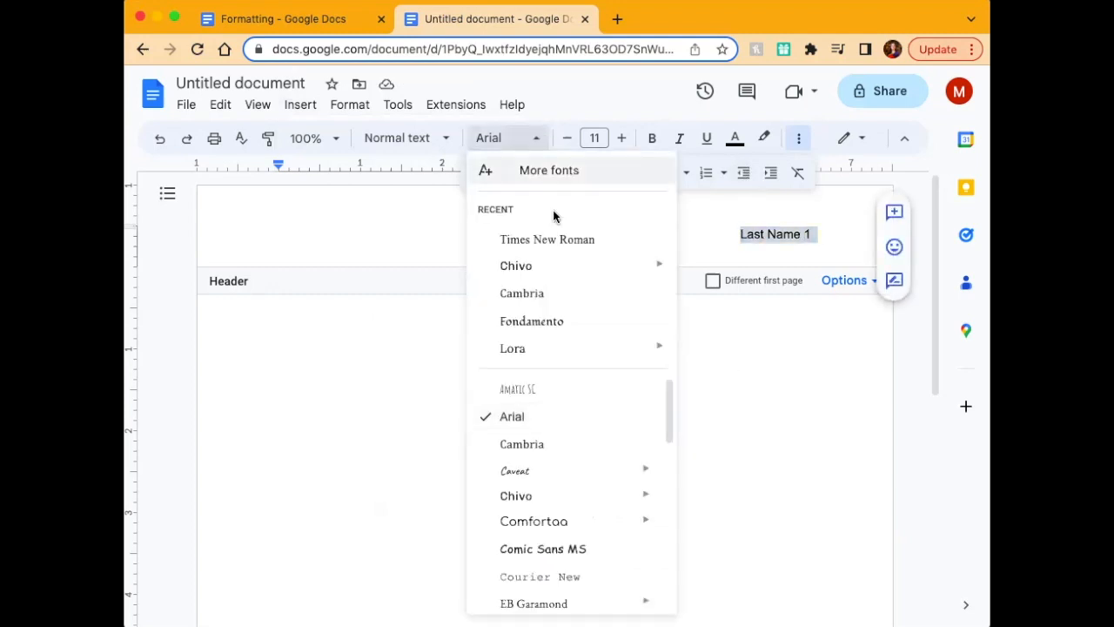
pyautogui.click(558, 238)
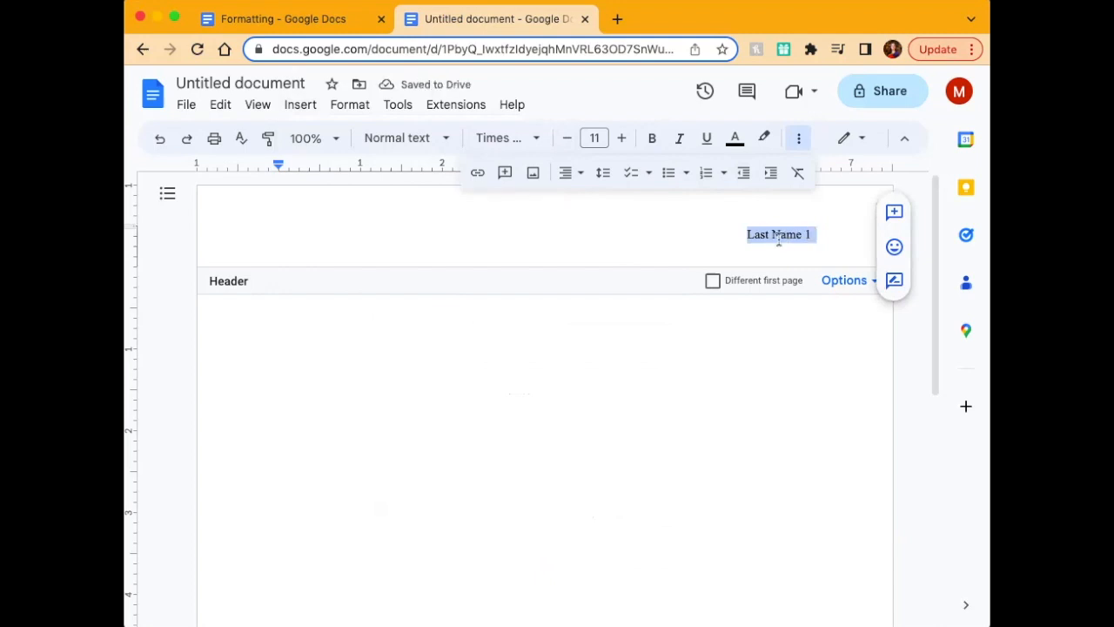
pyautogui.click(621, 140)
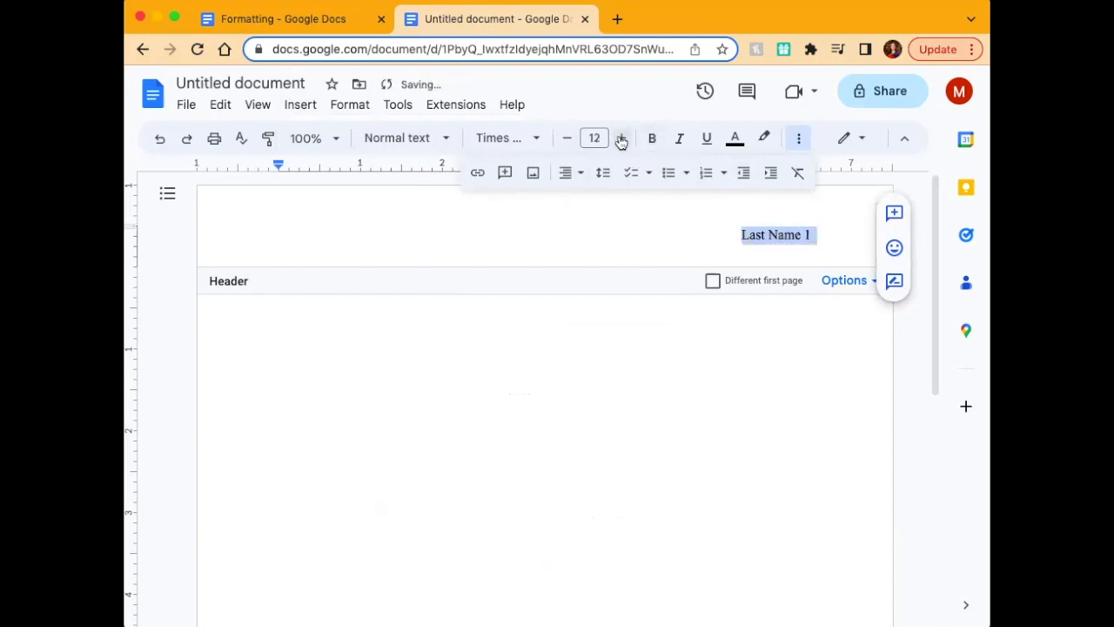
pyautogui.click(797, 139)
pyautogui.click(712, 382)
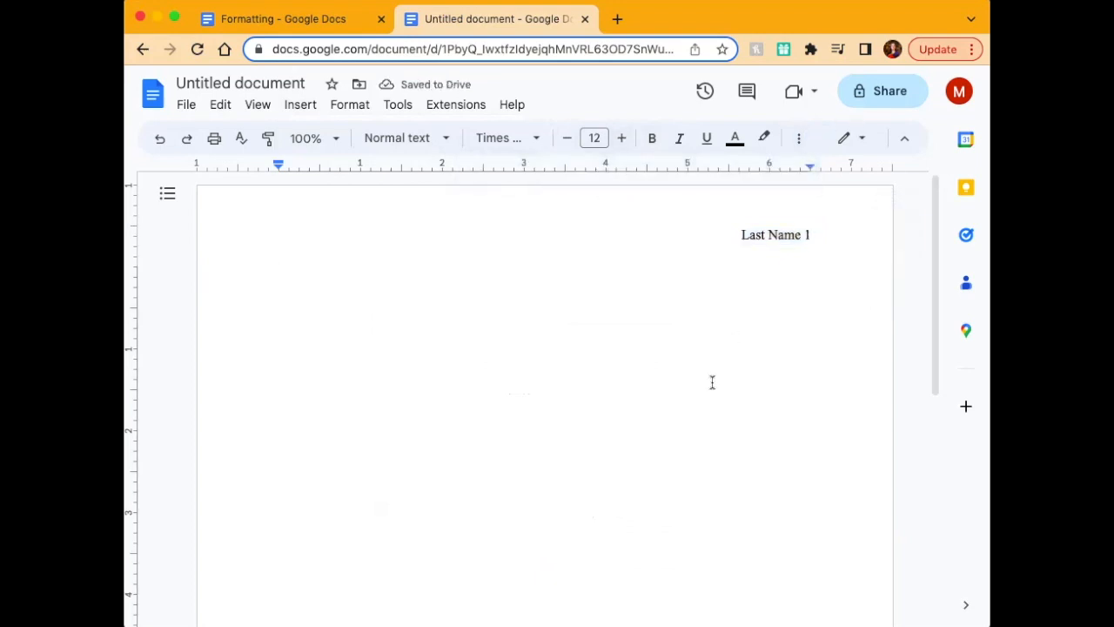
# - Add blank lines in the body until a second page starts, to check the running header there
pyautogui.press('Return')
pyautogui.press('Return')
pyautogui.press('Return')
pyautogui.press('Return')
pyautogui.press('Return')
pyautogui.press('Return')
pyautogui.press('Return')
pyautogui.press('Return')
pyautogui.press('Return')
pyautogui.press('Return')
pyautogui.press('Return')
pyautogui.press('Return')
pyautogui.press('Return')
pyautogui.press('Return')
pyautogui.press('Return')
pyautogui.press('Return')
pyautogui.press('Return')
pyautogui.press('Return')
pyautogui.press('Return')
pyautogui.press('Return')
pyautogui.press('Return')
pyautogui.press('Return')
pyautogui.press('Return')
pyautogui.press('Return')
pyautogui.press('Return')
pyautogui.press('Return')
pyautogui.press('Return')
pyautogui.press('Return')
pyautogui.press('Return')
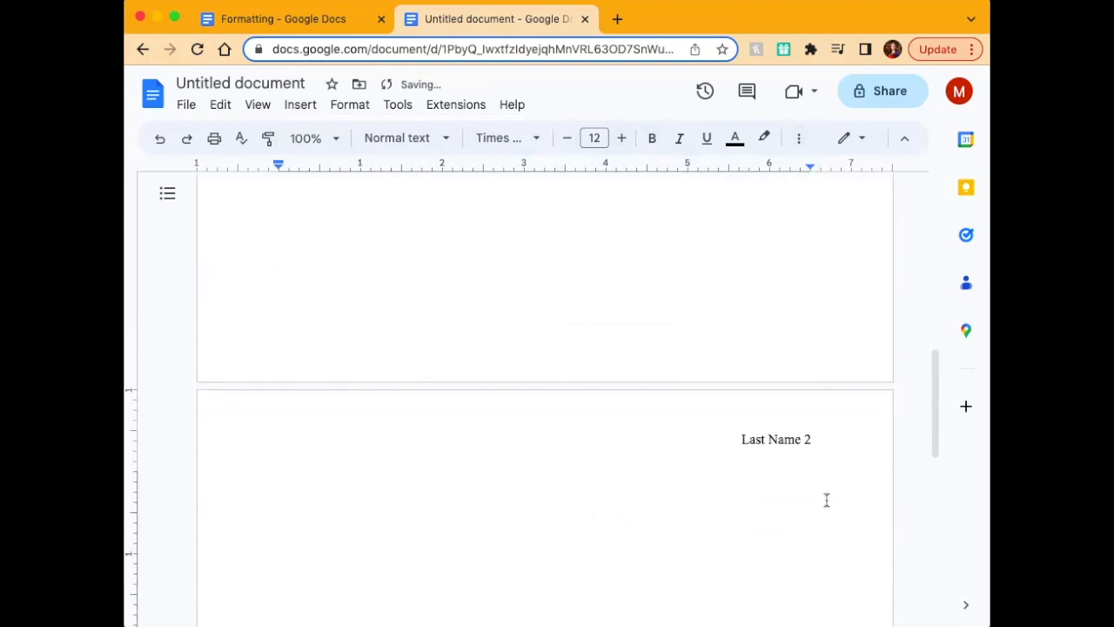
# - Remove the blank lines from the body so that only the empty first line of page one is left
pyautogui.press('BackSpace')
pyautogui.press('BackSpace')
pyautogui.press('BackSpace')
pyautogui.press('BackSpace')
pyautogui.press('BackSpace')
pyautogui.press('BackSpace')
pyautogui.press('BackSpace')
pyautogui.press('BackSpace')
pyautogui.press('BackSpace')
pyautogui.press('BackSpace')
pyautogui.press('BackSpace')
pyautogui.press('BackSpace')
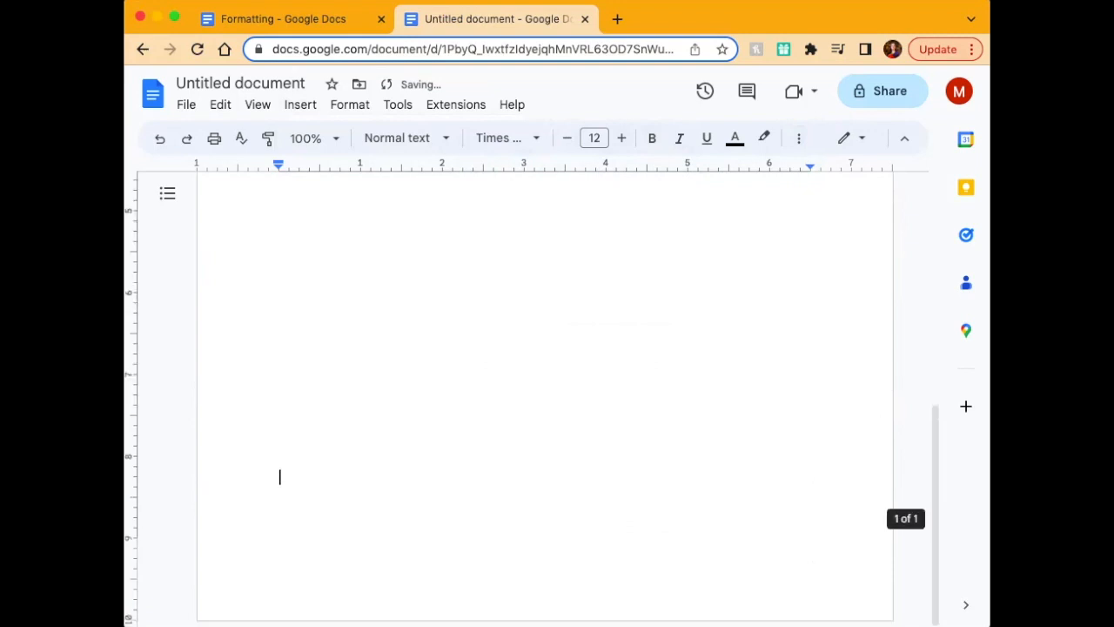
pyautogui.press('BackSpace')
pyautogui.press('BackSpace')
pyautogui.press('BackSpace')
pyautogui.press('BackSpace')
pyautogui.press('BackSpace')
pyautogui.press('BackSpace')
pyautogui.press('BackSpace')
pyautogui.press('BackSpace')
pyautogui.press('BackSpace')
pyautogui.press('BackSpace')
pyautogui.press('BackSpace')
pyautogui.press('BackSpace')
pyautogui.press('BackSpace')
pyautogui.press('BackSpace')
pyautogui.press('BackSpace')
pyautogui.press('BackSpace')
pyautogui.press('BackSpace')
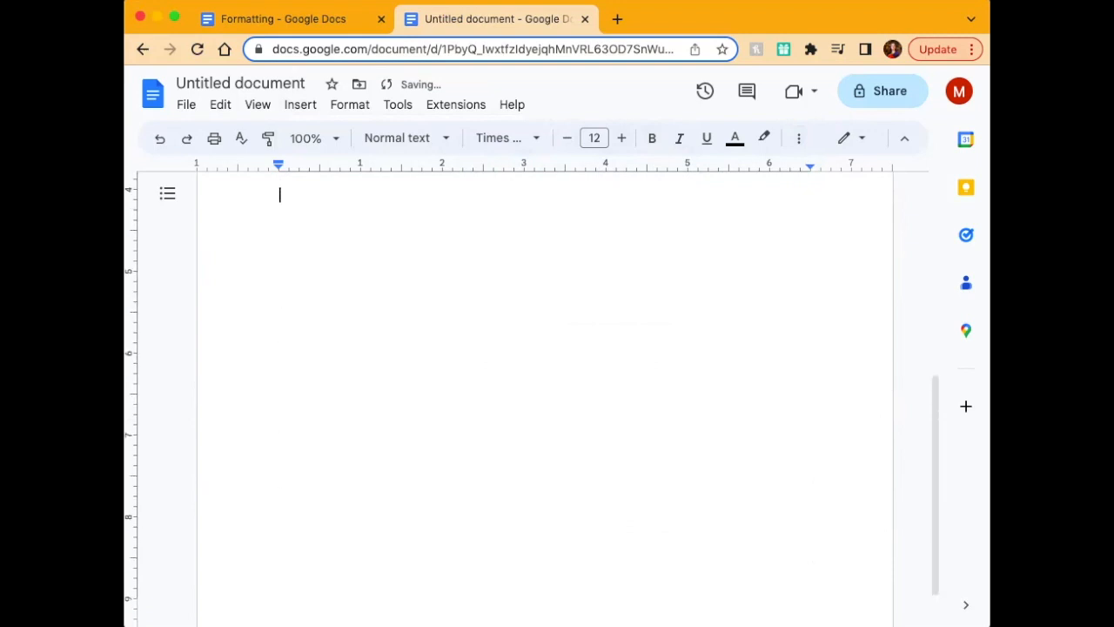
pyautogui.press('BackSpace')
pyautogui.scroll(4, 758, 508)
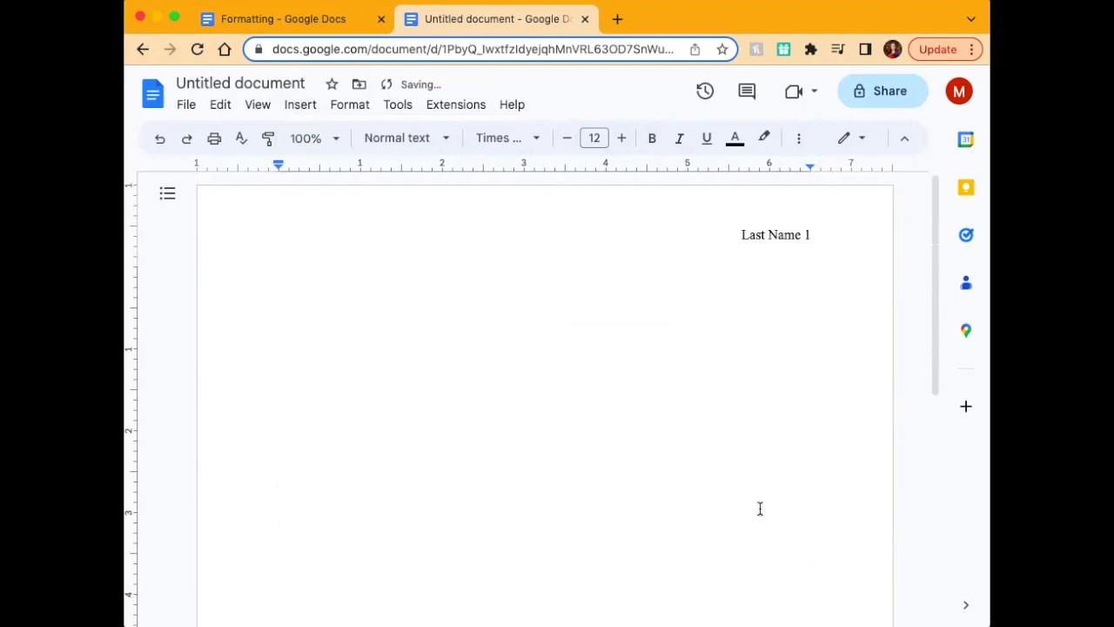
pyautogui.press('BackSpace')
pyautogui.press('BackSpace')
pyautogui.press('BackSpace')
pyautogui.press('BackSpace')
pyautogui.press('BackSpace')
pyautogui.press('BackSpace')
pyautogui.press('BackSpace')
# - Enter the heading lines "Your Name" and "Instructor's Name" at the start of the page, correcting the spelling of "Instructor's"
pyautogui.write('Your Name')
pyautogui.press('Return')
pyautogui.write('Inst')
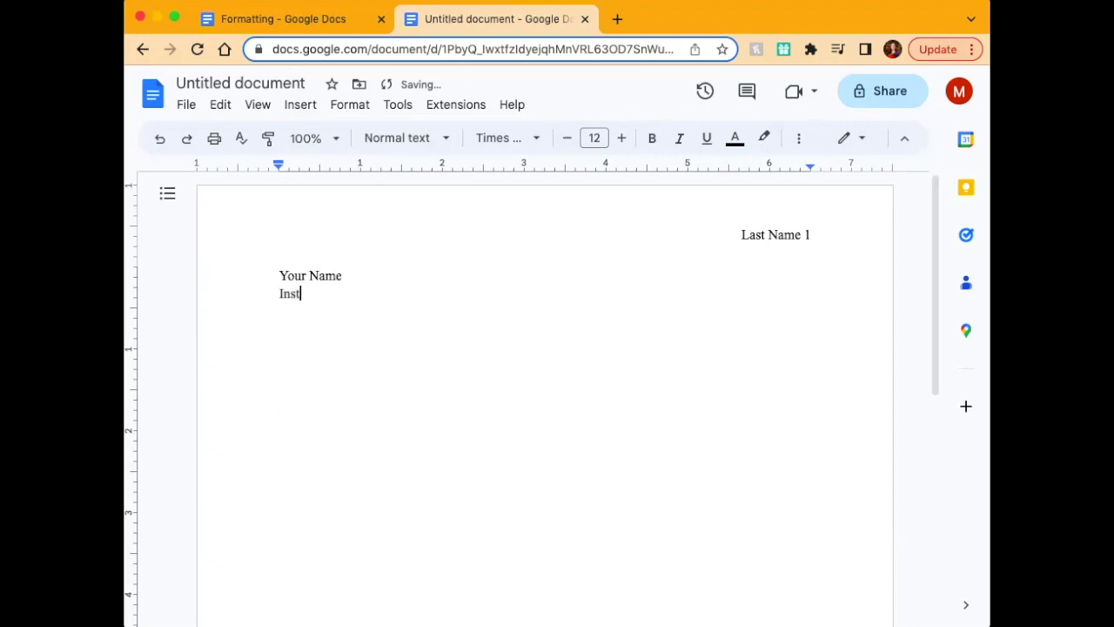
pyautogui.write("rucor's ")
pyautogui.write('Name')
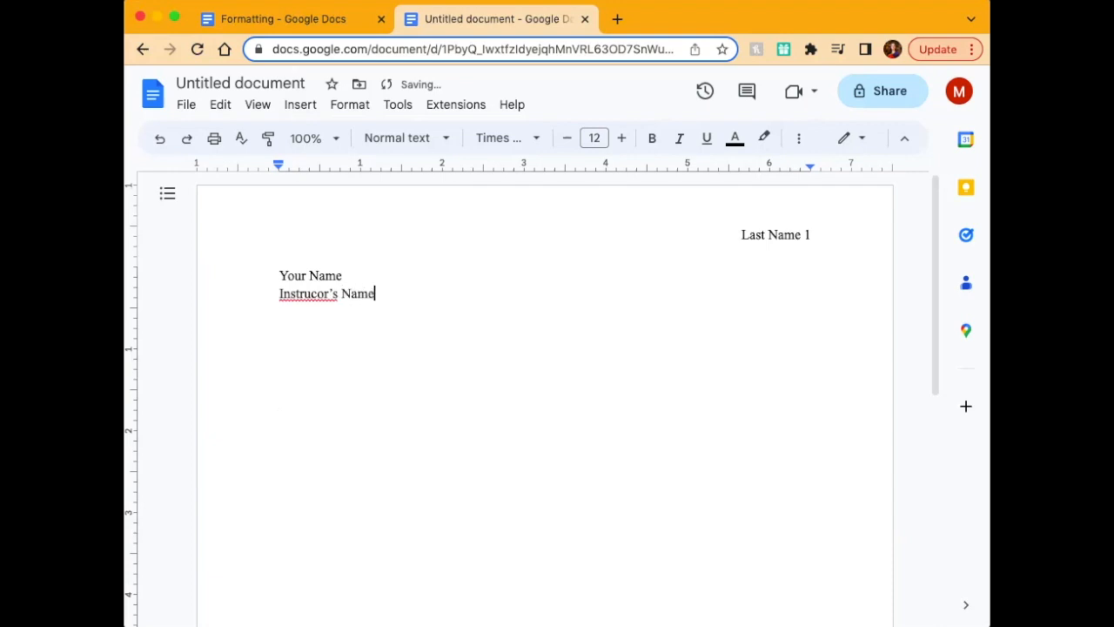
pyautogui.rightClick(312, 293)
pyautogui.click(343, 345)
pyautogui.click(406, 296)
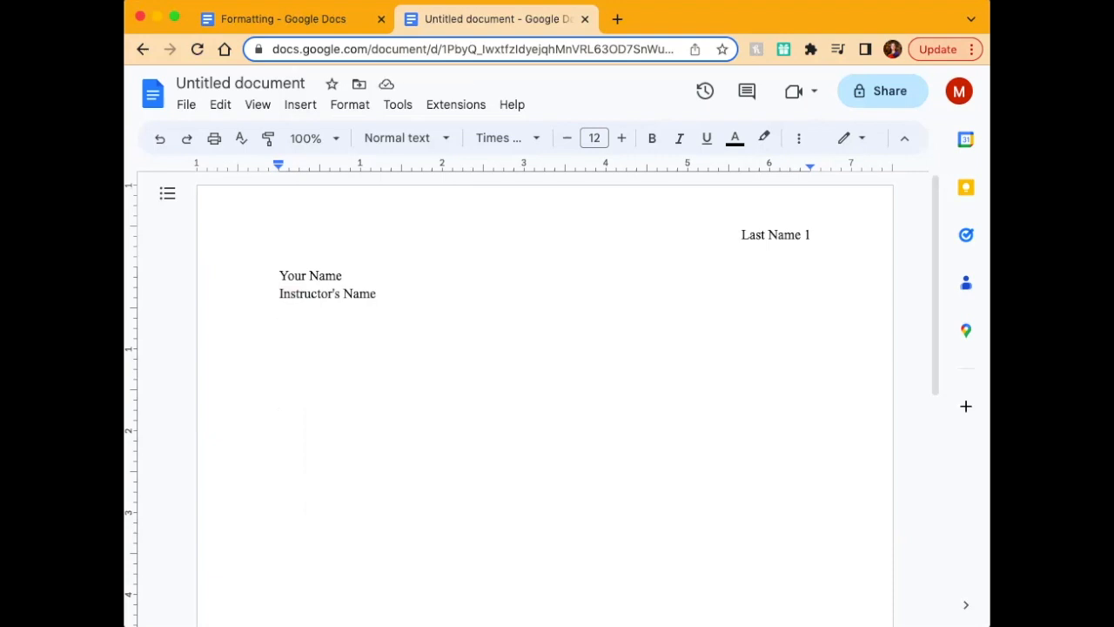
# - Complete the heading with the course line "ENGL 102-7" and the date line "25 May 2023", followed by a new line
pyautogui.write('ENGL 102-')
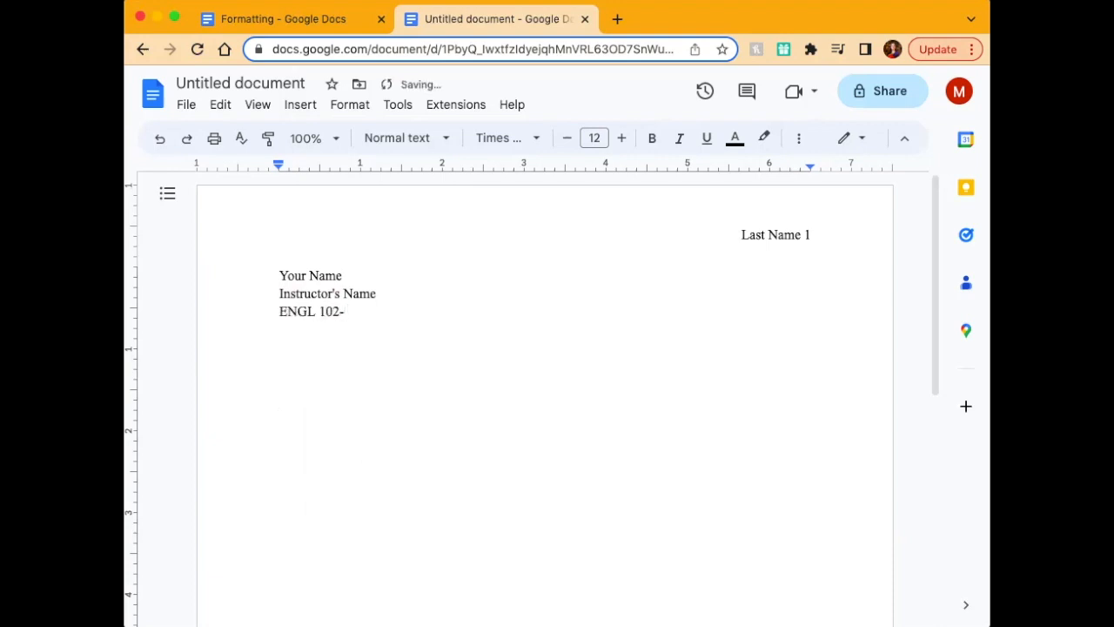
pyautogui.write('7')
pyautogui.press('Return')
pyautogui.write('25 May 2023')
pyautogui.press('Return')
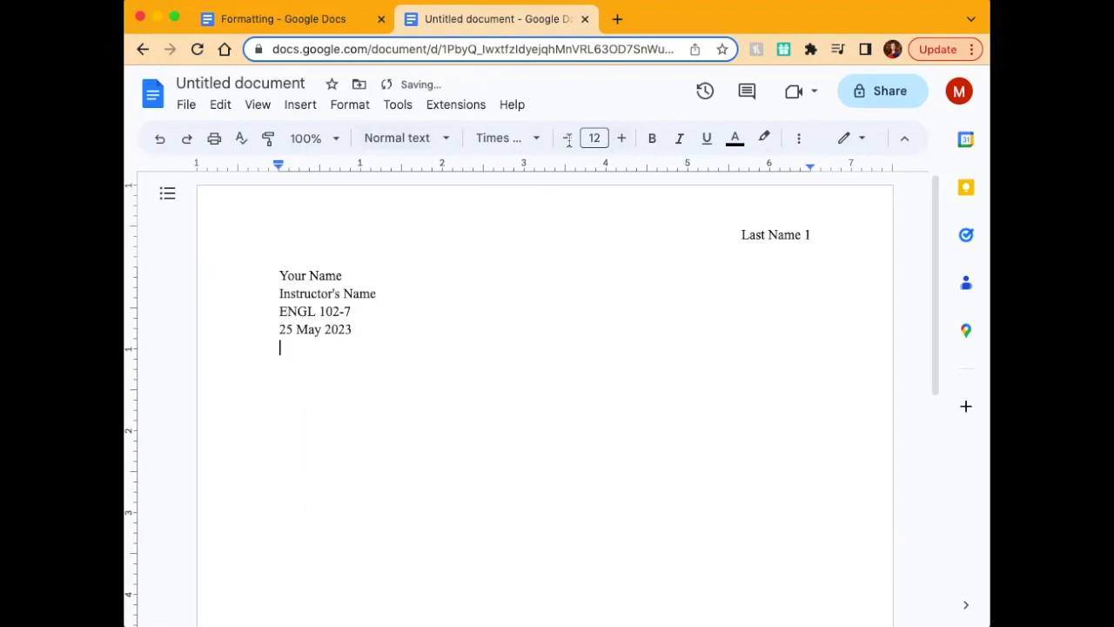
# - Center the line below the date and enter the title "Unique and Creative Title: Relevant and Explanatory Subtitle", correcting any misspelling
pyautogui.click(798, 144)
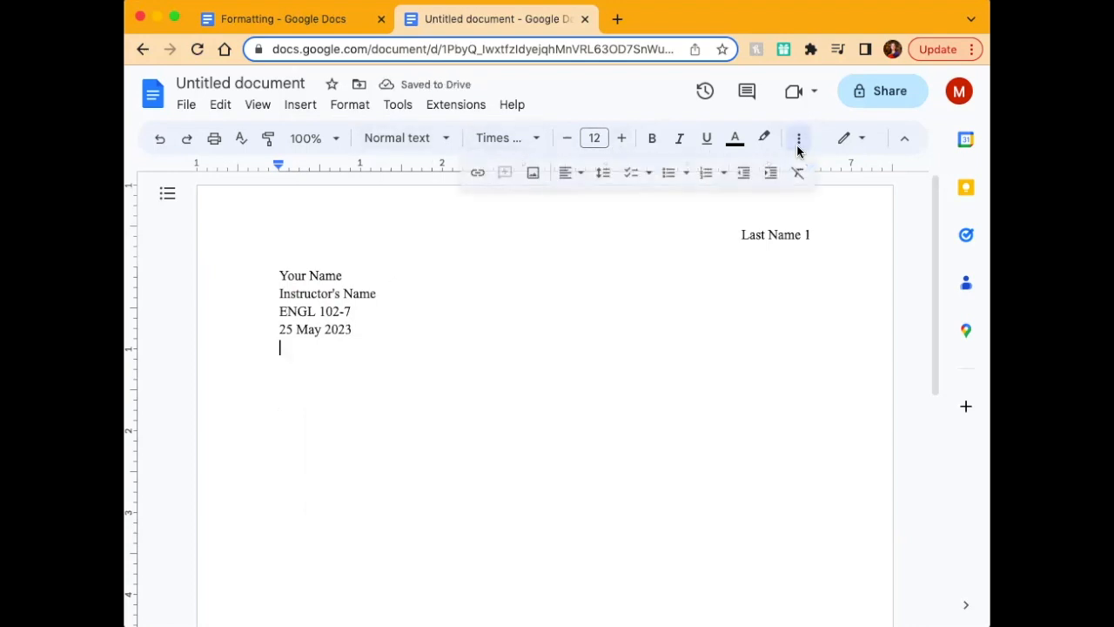
pyautogui.click(570, 173)
pyautogui.click(594, 202)
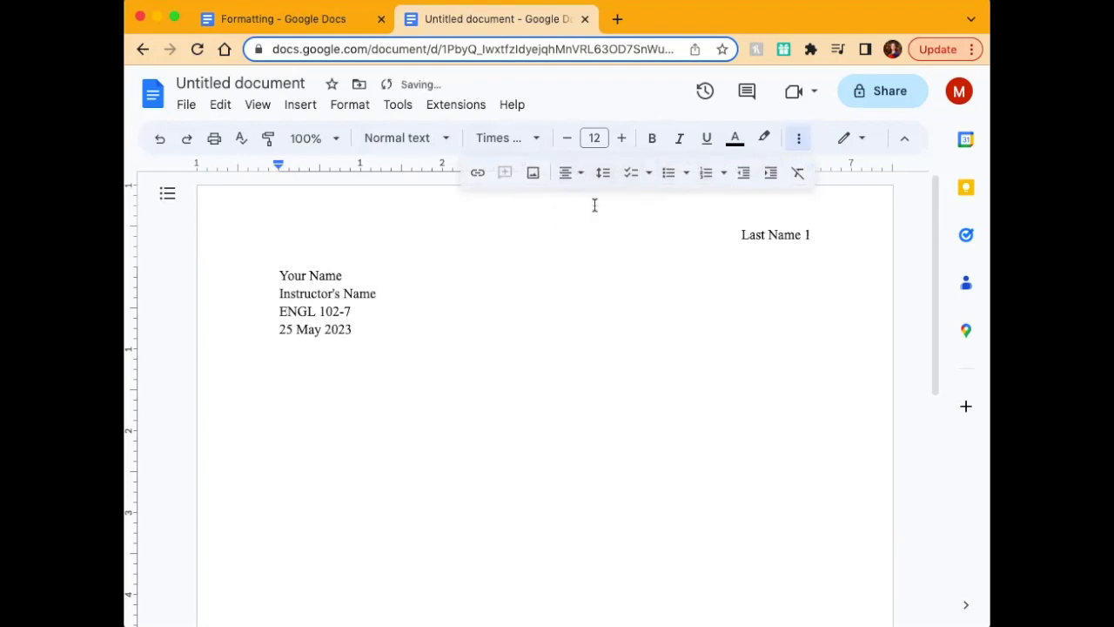
pyautogui.write('Unique and Creative Title: Su')
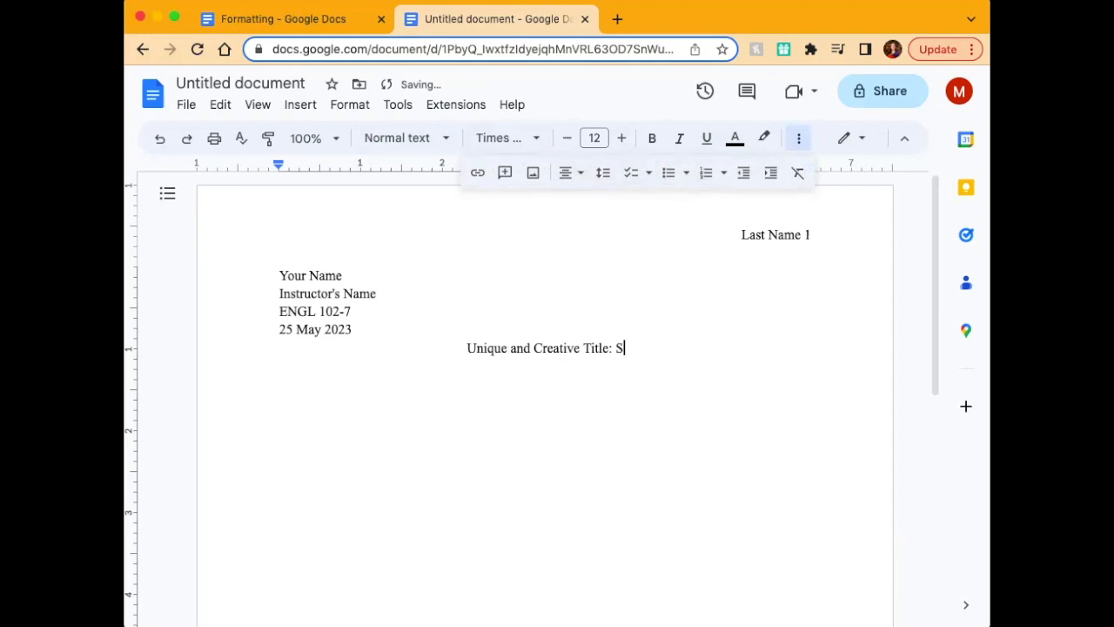
pyautogui.press('BackSpace')
pyautogui.press('BackSpace')
pyautogui.write('Relevant and Explanitory Subtitle')
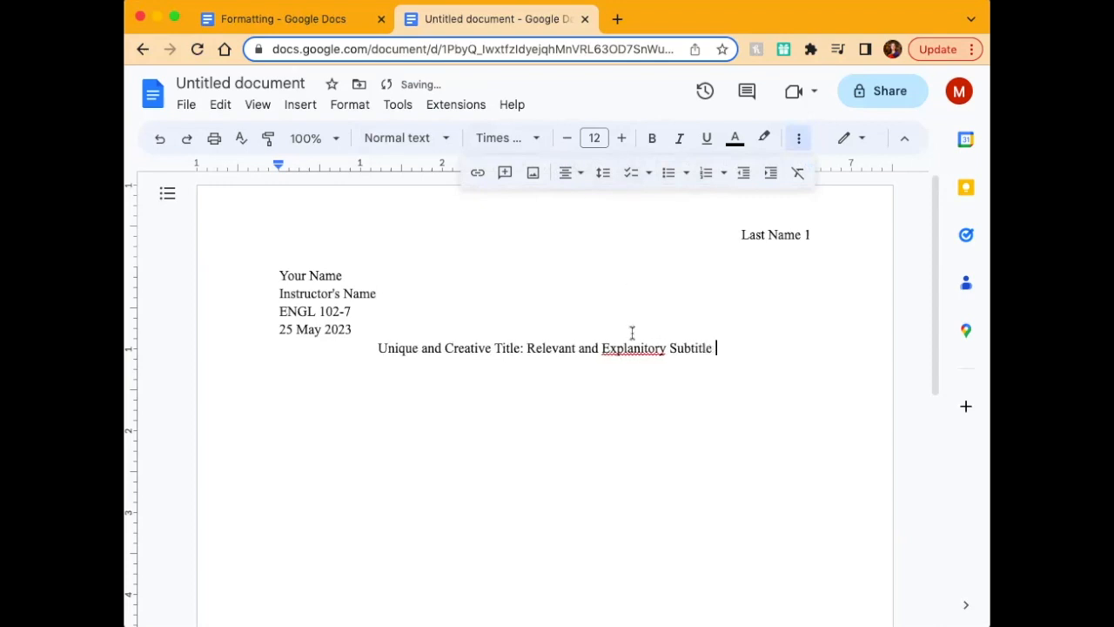
pyautogui.rightClick(633, 347)
pyautogui.click(659, 390)
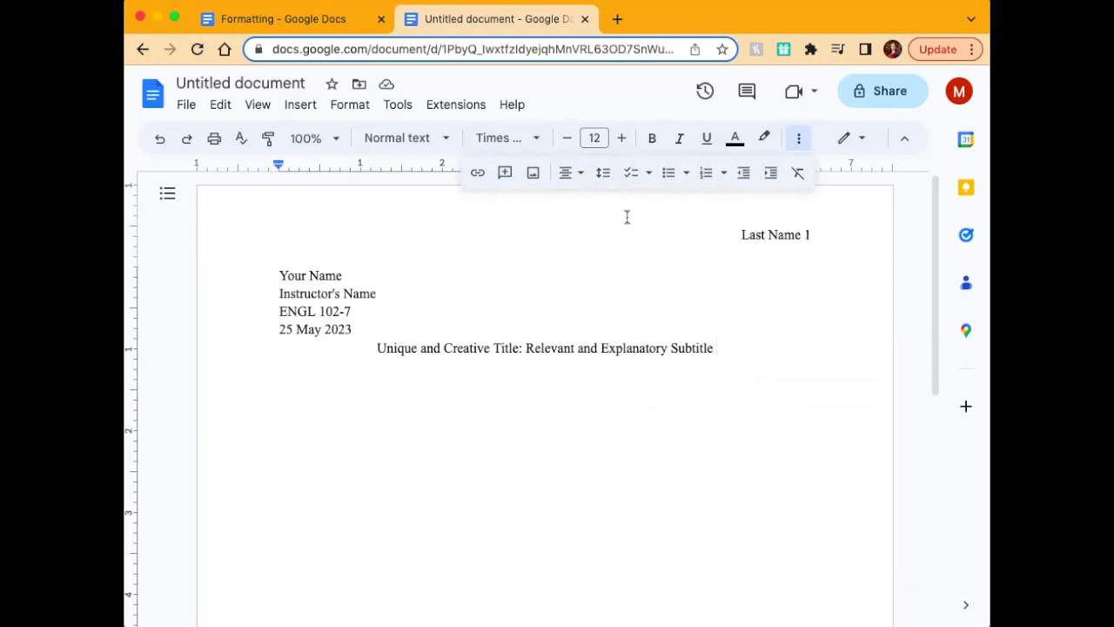
# - Begin a left-aligned paragraph with a first-line indent below the title: "We can begin to write our paper using our exciting authorial voice"
pyautogui.press('Return')
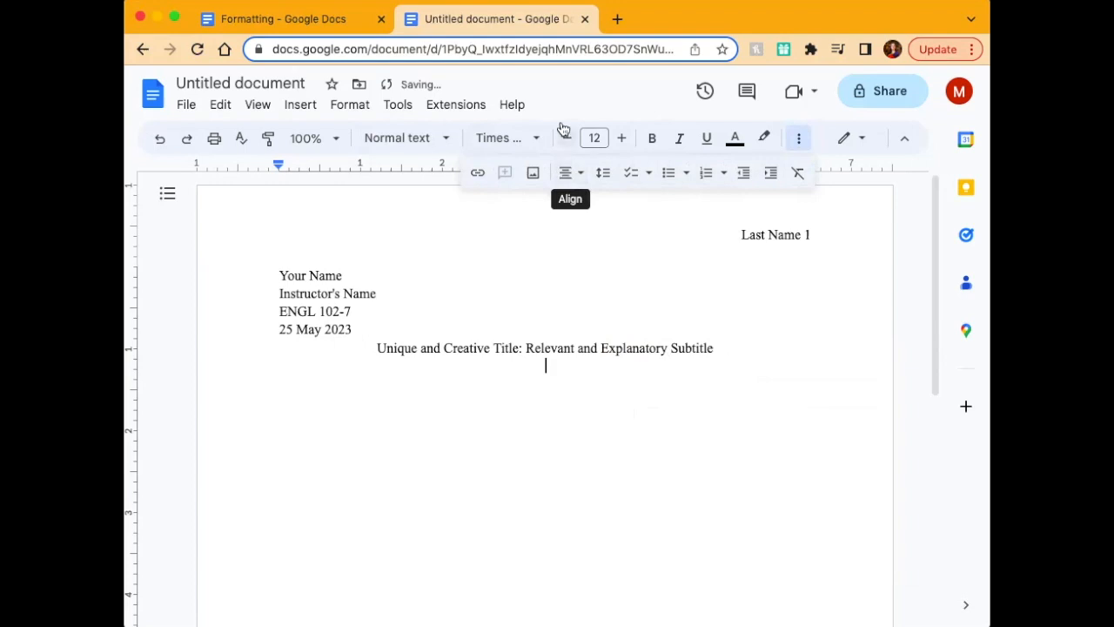
pyautogui.click(572, 173)
pyautogui.click(571, 205)
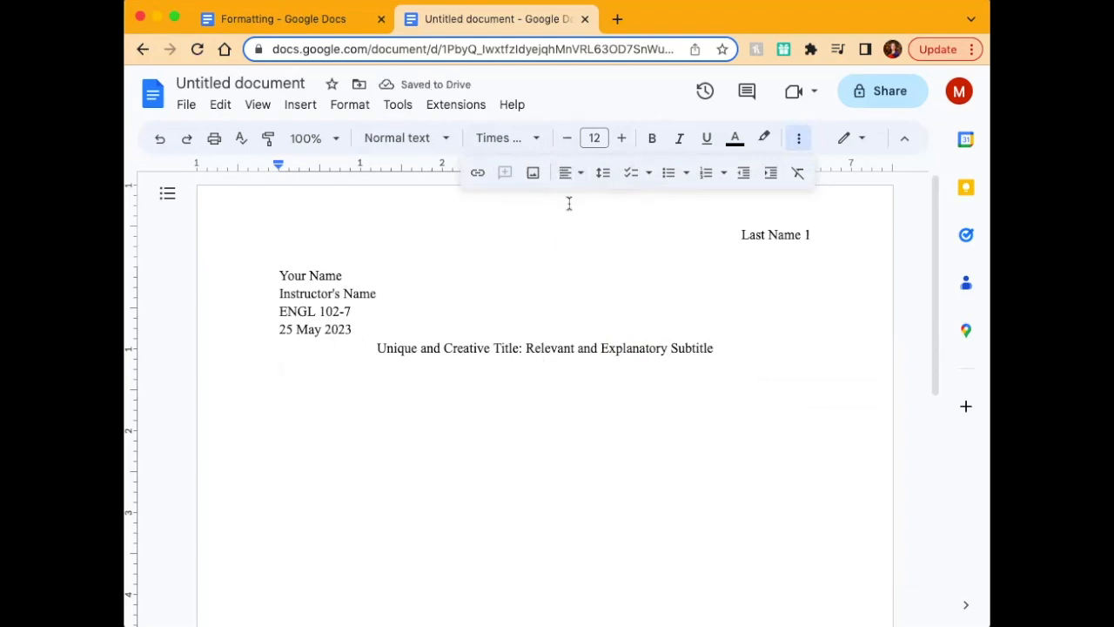
pyautogui.press('Tab')
pyautogui.write('We can begin ')
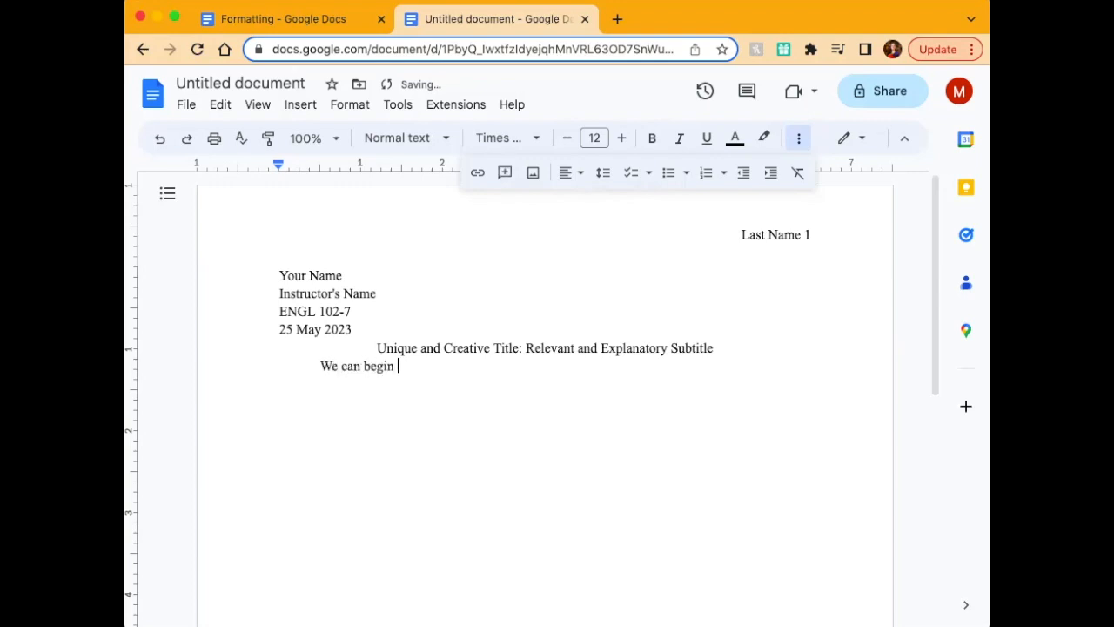
pyautogui.write('to write our paper using our uni')
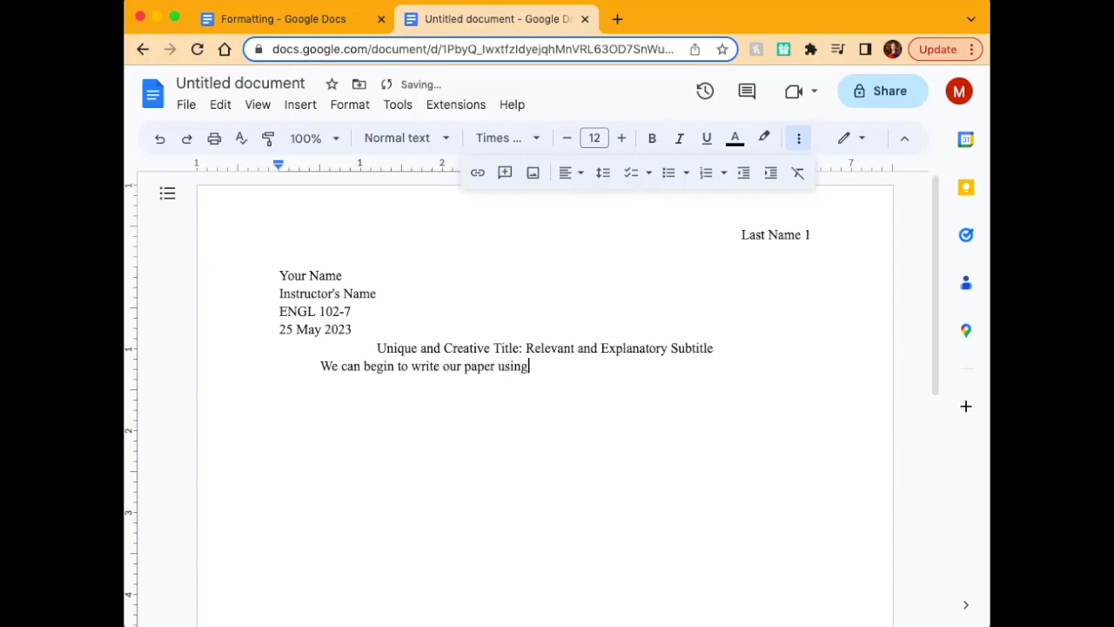
pyautogui.press('BackSpace')
pyautogui.press('BackSpace')
pyautogui.press('BackSpace')
pyautogui.write('exciting authorial voice')
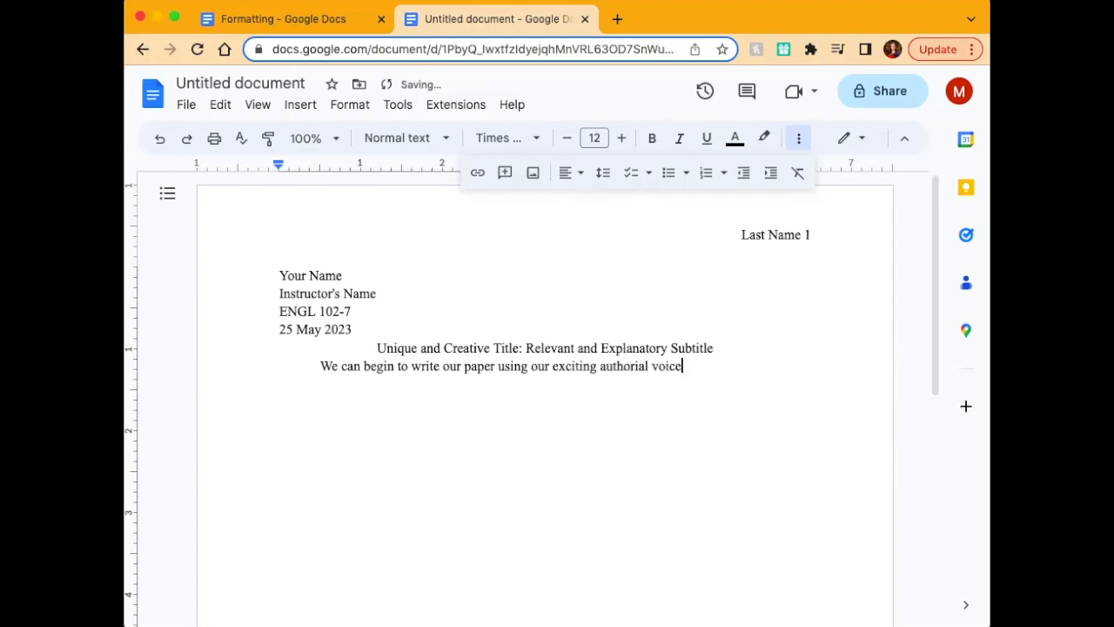
# - Continue the paragraph with "and having so much fun while doing it. This course is very important!"
pyautogui.write(' and having so much fu')
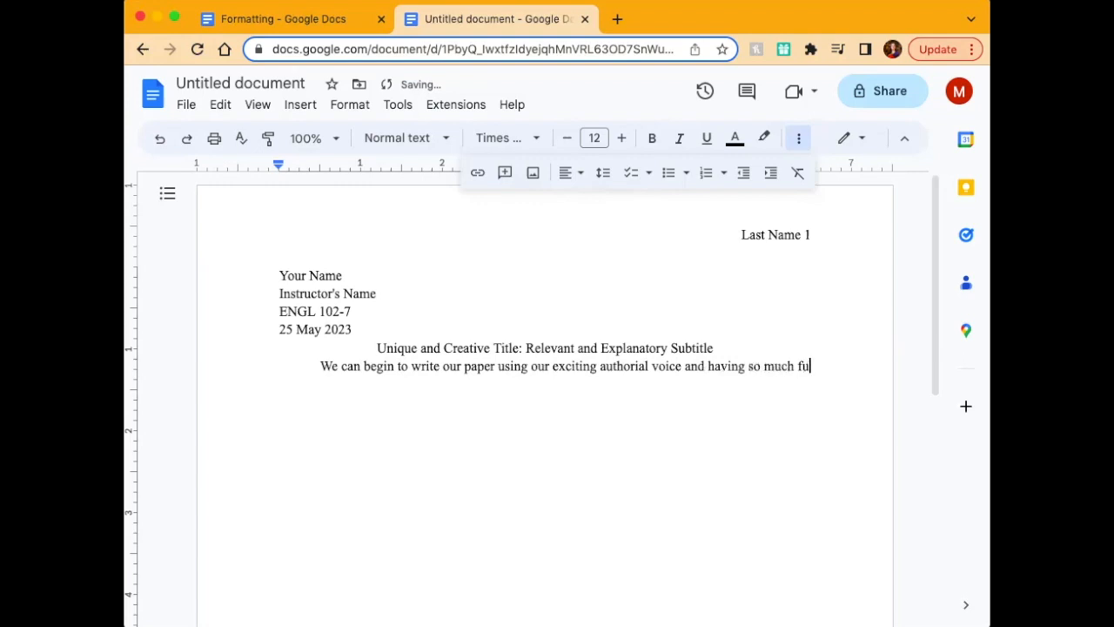
pyautogui.write('n while doing it')
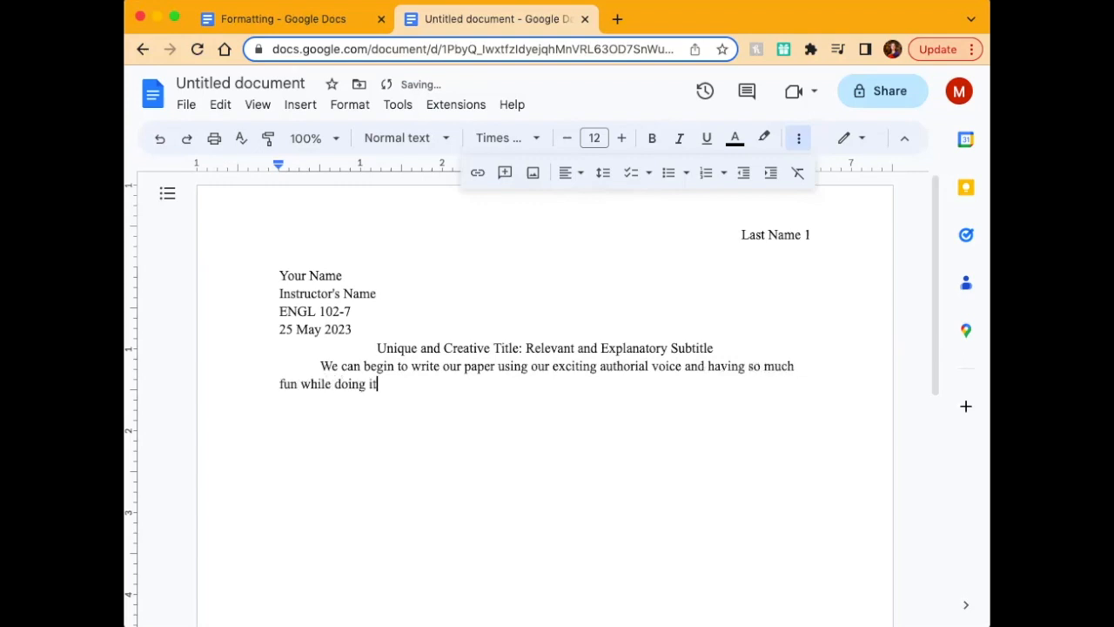
pyautogui.write('. This course is very ')
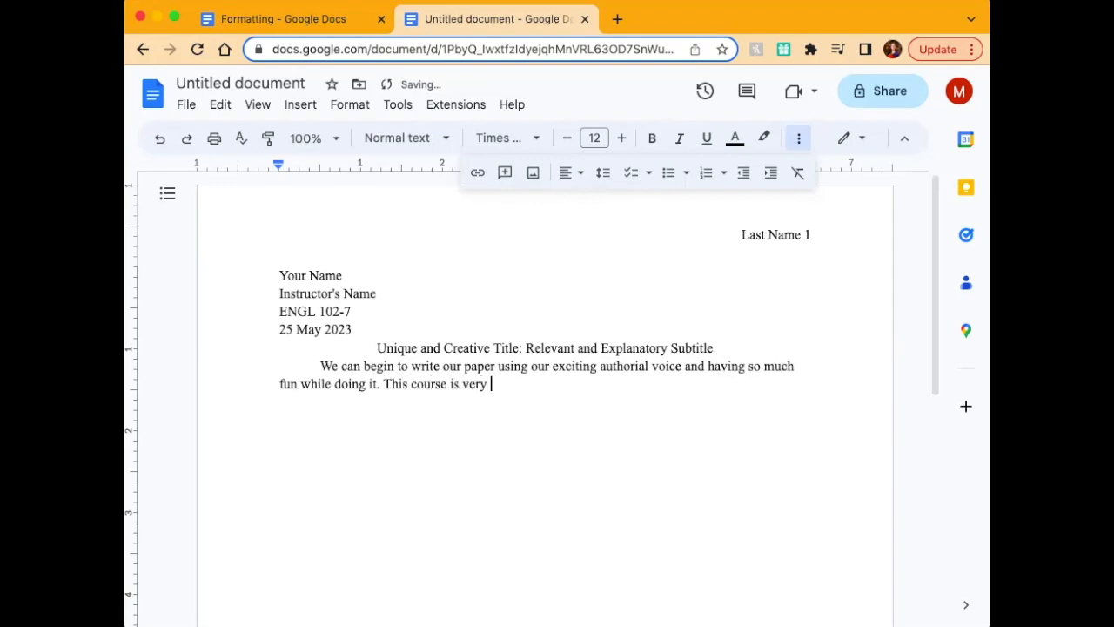
pyautogui.write('important!')
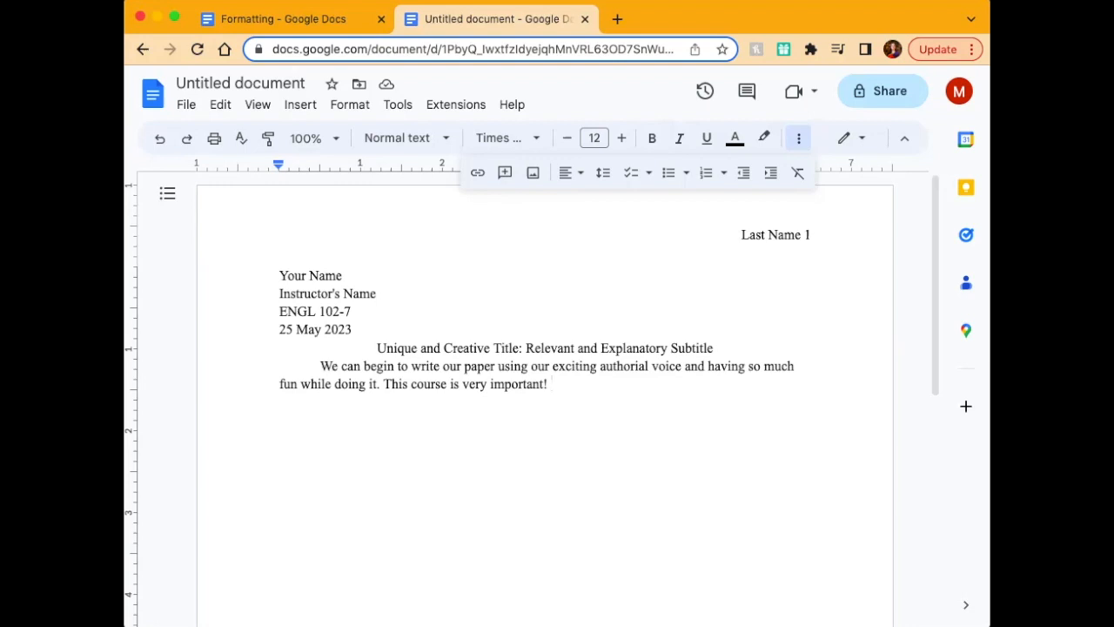
# - Leave one blank line below the paragraph and enter an opening square bracket for the word count note
pyautogui.press('Return')
pyautogui.press('Return')
pyautogui.write('[')
# - Check the word count of the body paragraph alone and enable displaying the word count while typing
pyautogui.moveTo(554, 377); pyautogui.dragTo(319, 366)
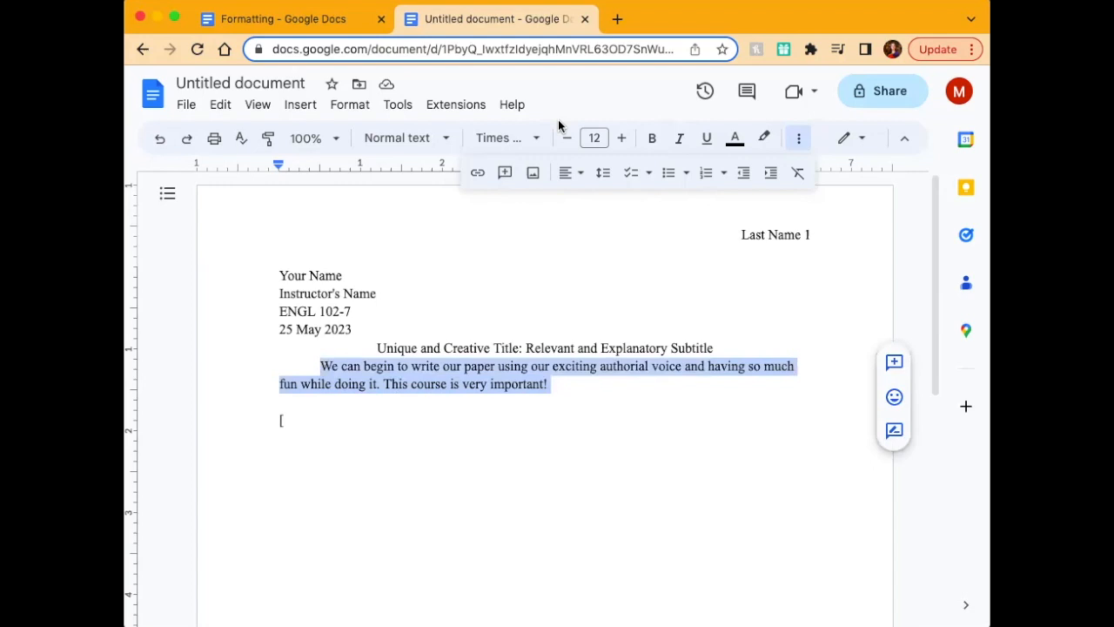
pyautogui.click(399, 106)
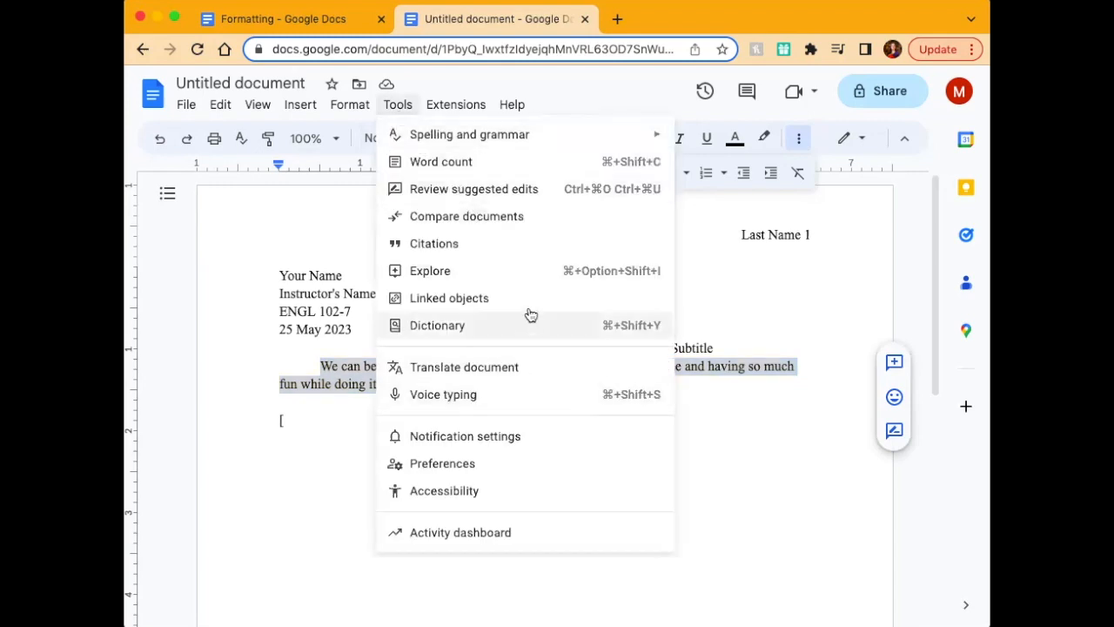
pyautogui.click(510, 162)
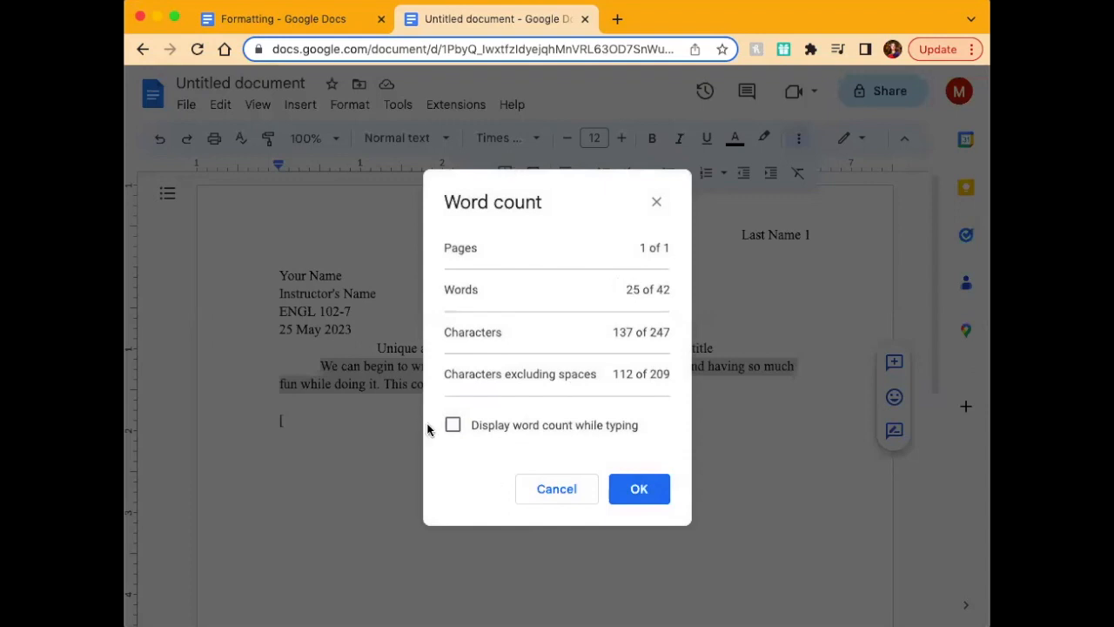
pyautogui.click(451, 427)
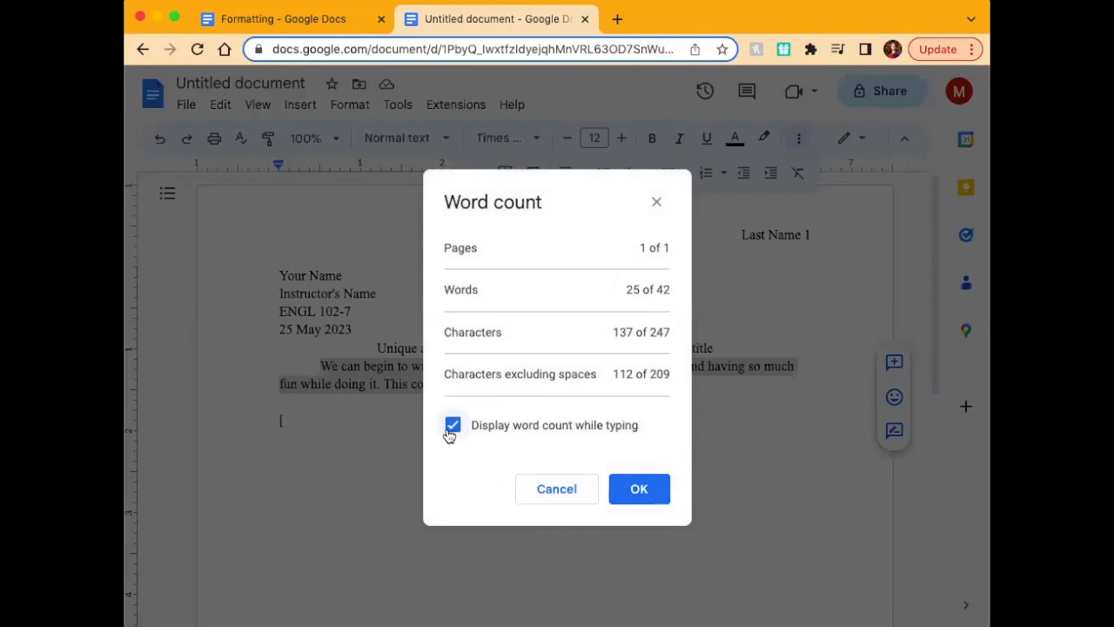
pyautogui.click(639, 490)
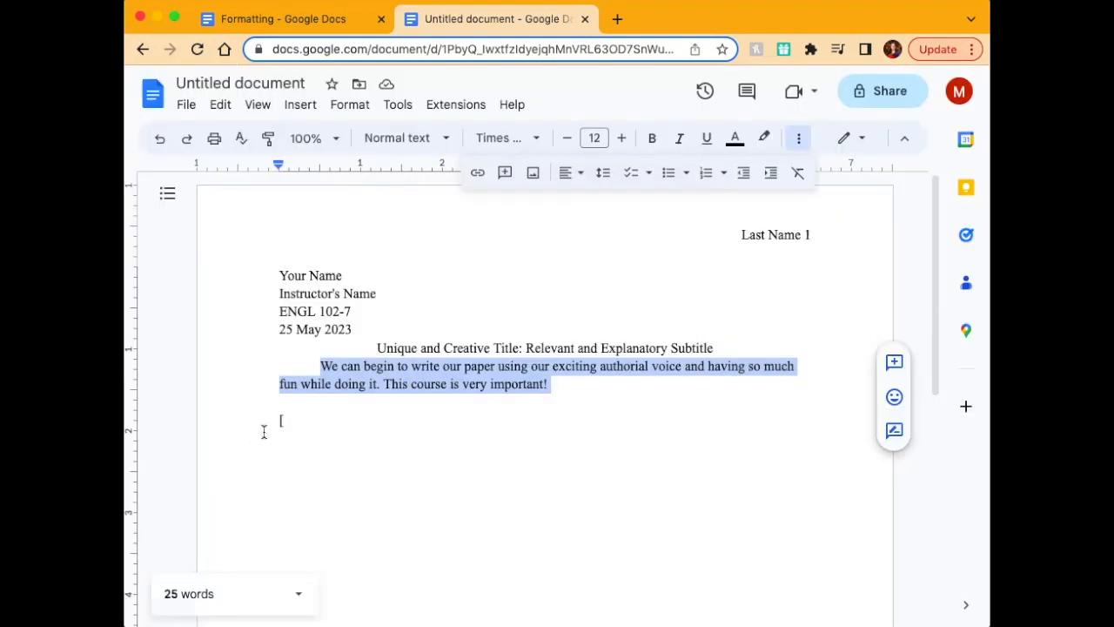
# - Complete the bracketed note below the paragraph so it reads "[25 words]"
pyautogui.click(286, 420)
pyautogui.write('25 ')
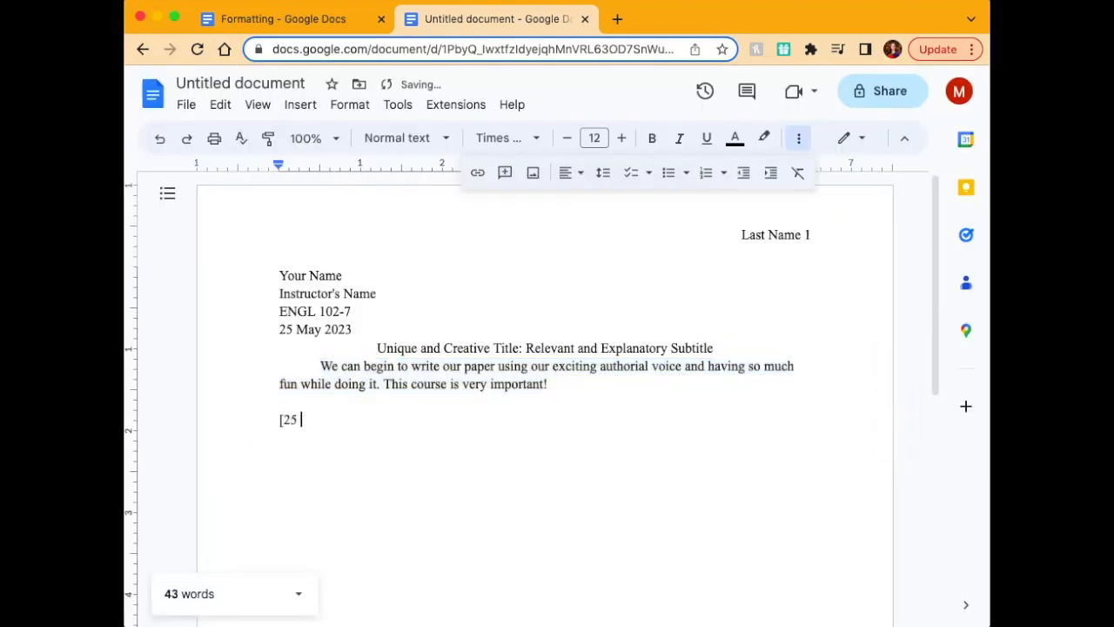
pyautogui.write('words]')
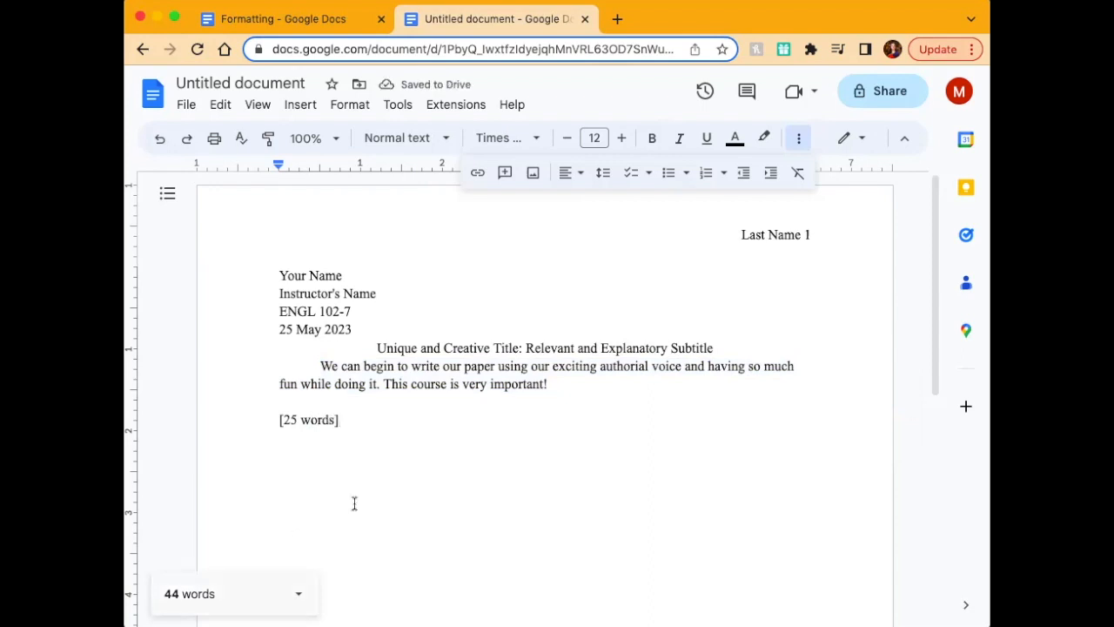
# - Copy "Unique and Creative Title" from the title line and open the page footer for editing
pyautogui.scroll(-10, 443, 423)
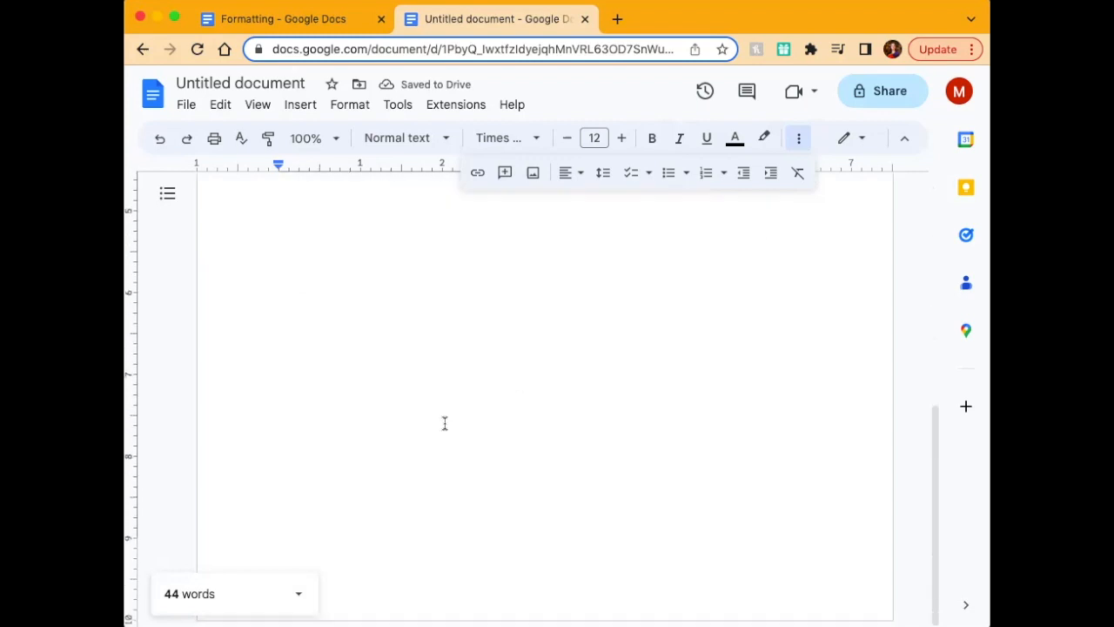
pyautogui.scroll(10, 463, 583)
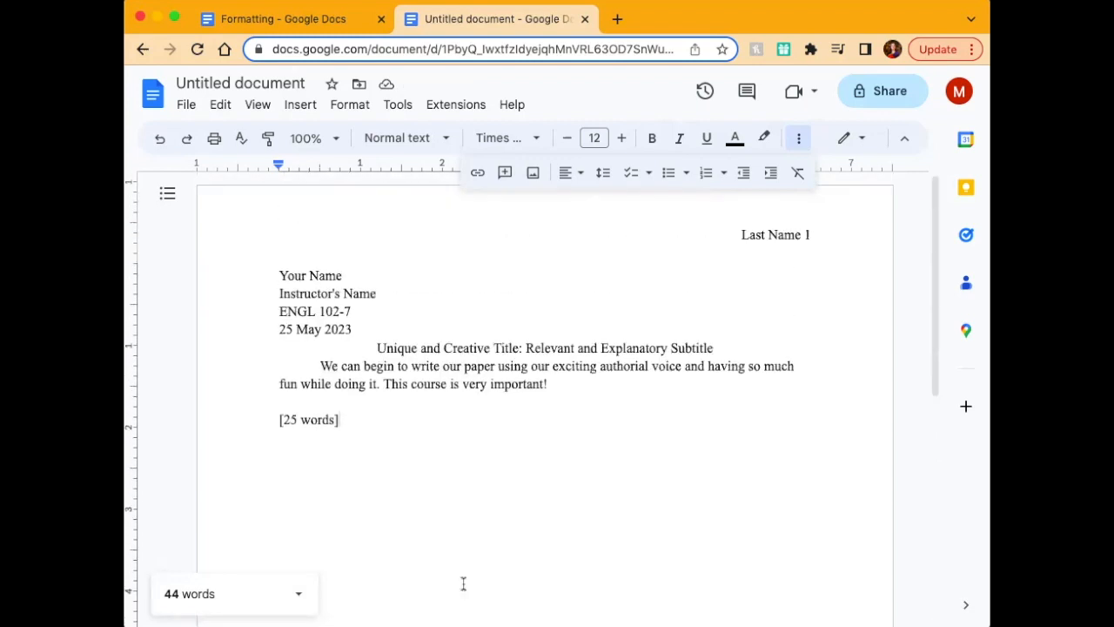
pyautogui.moveTo(376, 347); pyautogui.dragTo(517, 355)
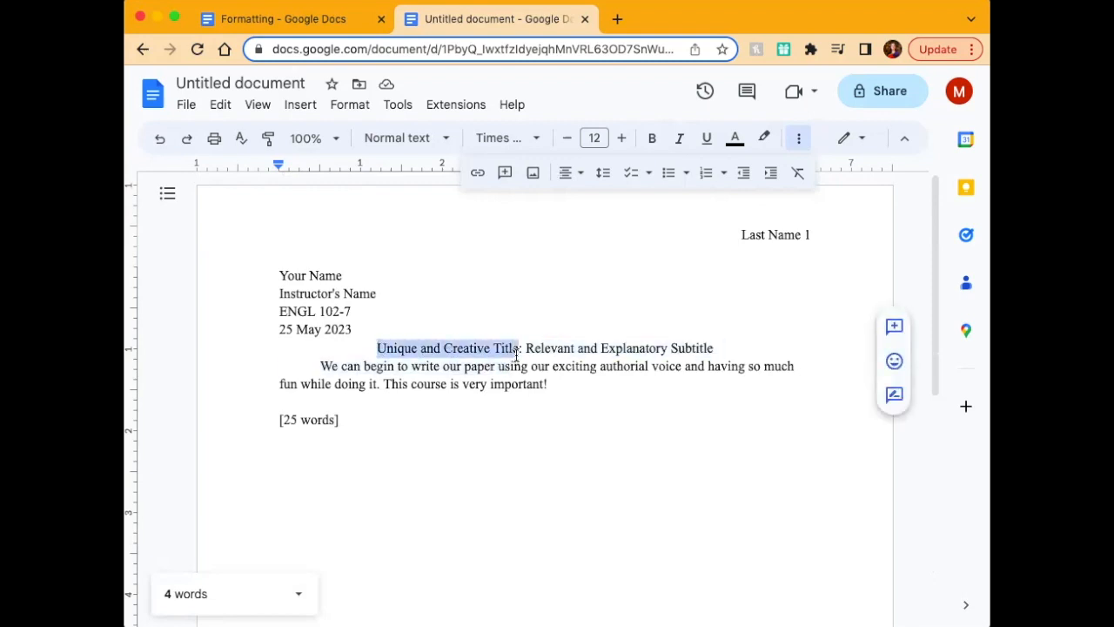
pyautogui.scroll(-5, 554, 444)
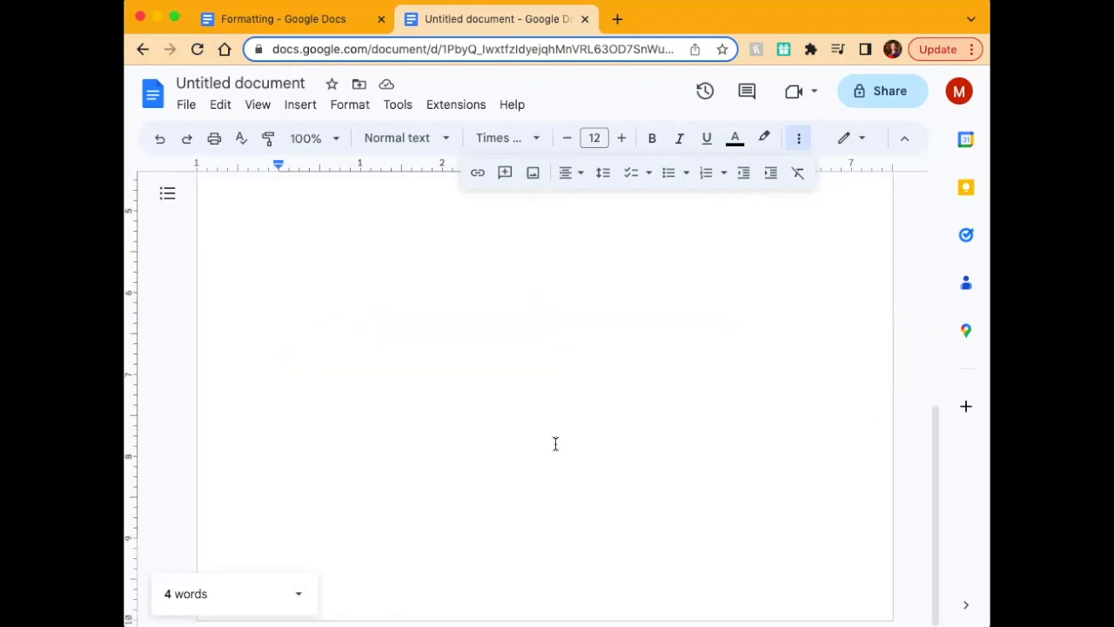
pyautogui.click(521, 583)
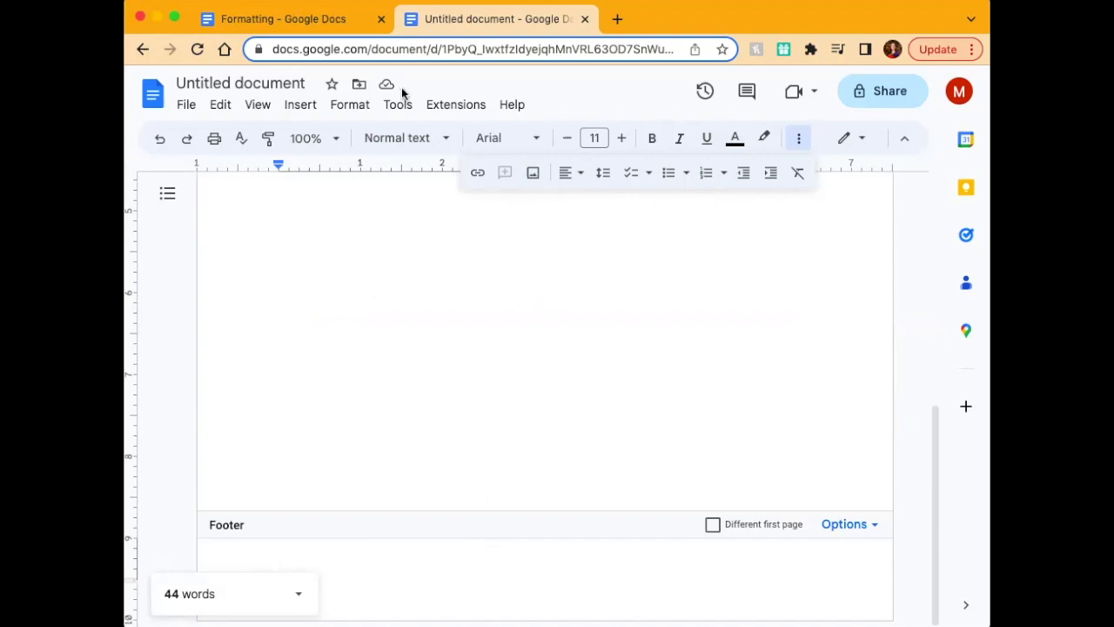
pyautogui.click(353, 110)
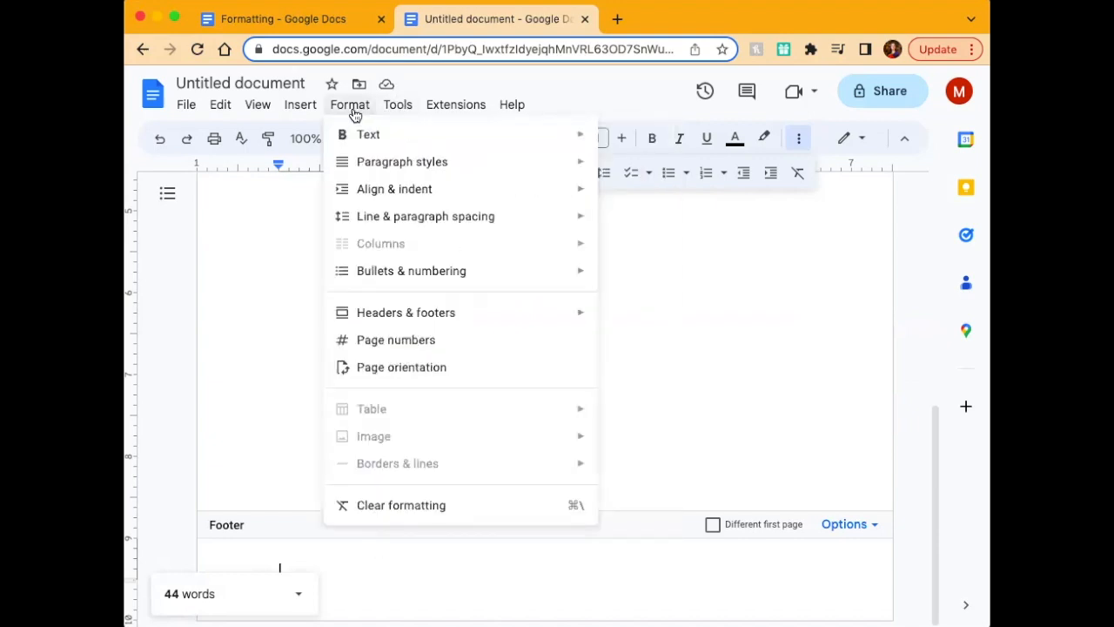
pyautogui.moveTo(467, 315)
pyautogui.click(728, 448)
pyautogui.scroll(-3, 589, 590)
pyautogui.scroll(-3, 557, 557)
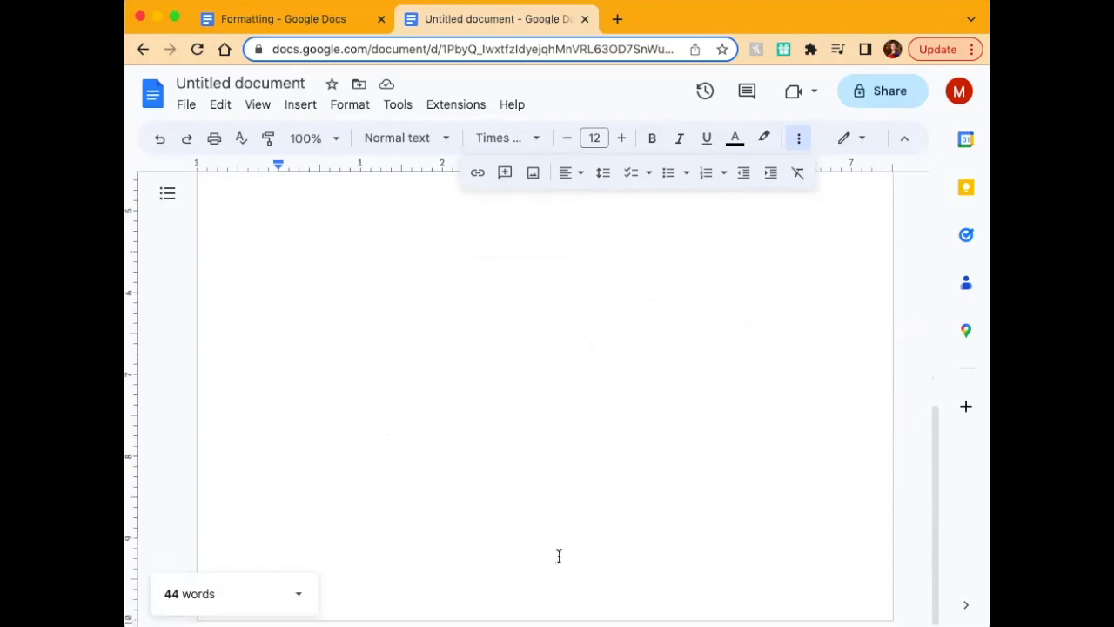
pyautogui.scroll(10, 557, 557)
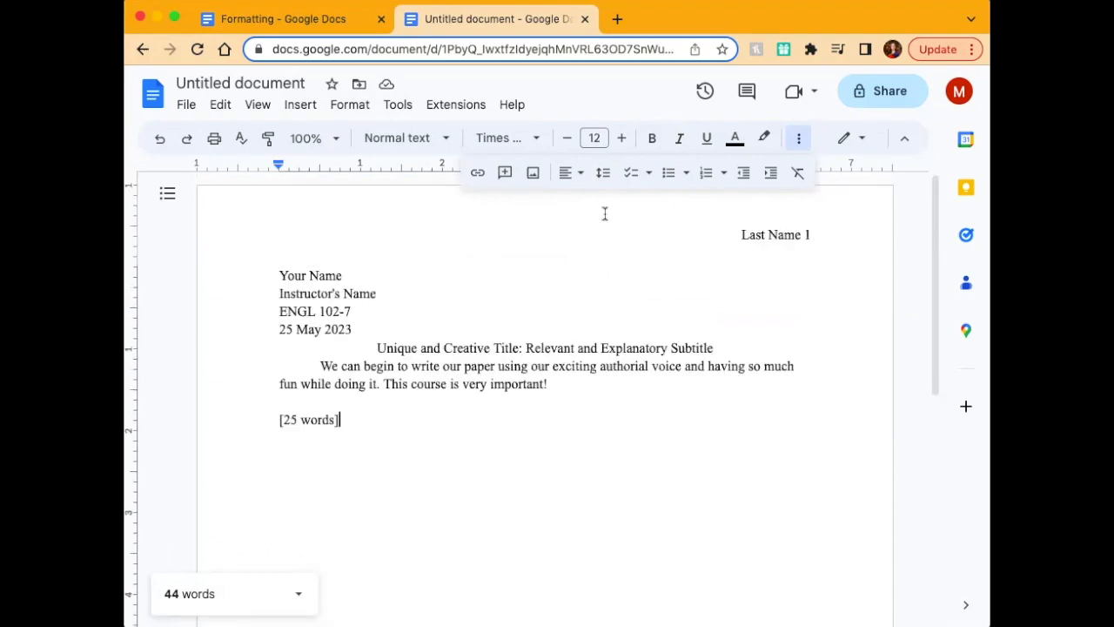
# - Paste "Unique and Creative Title" into the page footer and align it left
pyautogui.scroll(-6, 605, 213)
pyautogui.doubleClick(484, 585)
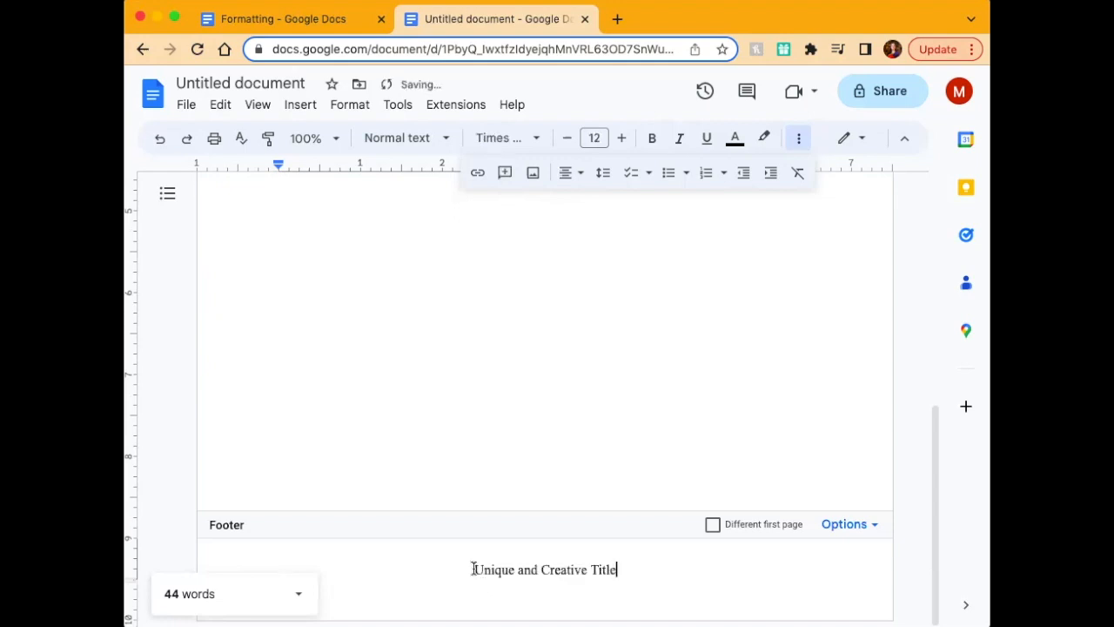
pyautogui.click(562, 179)
pyautogui.click(568, 206)
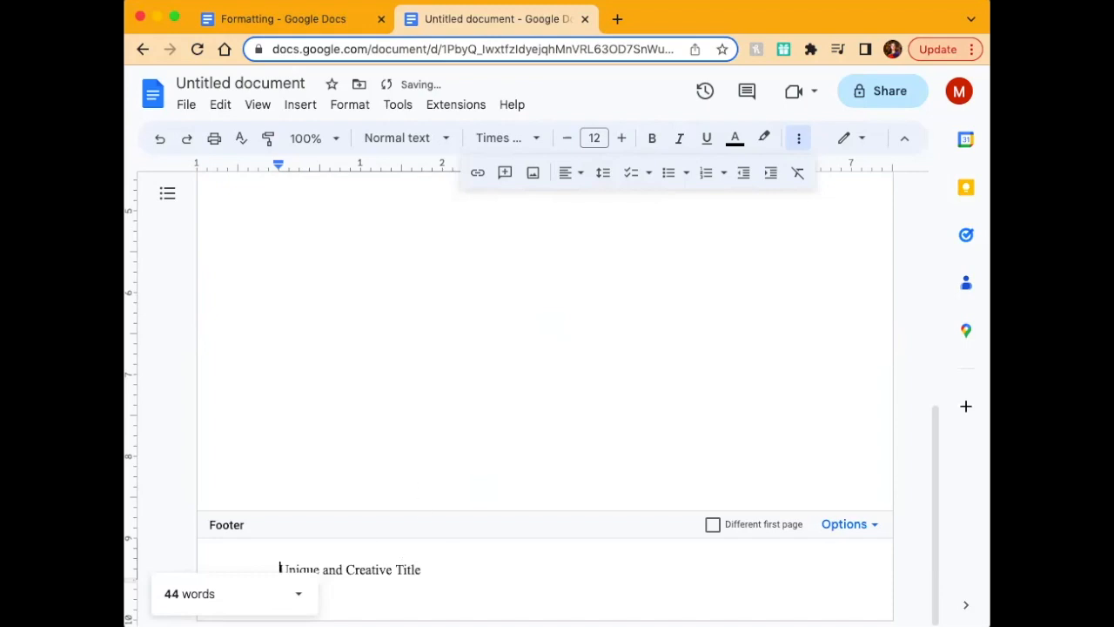
# - Format the footer's title text as bold with a font size of 10
pyautogui.moveTo(428, 571); pyautogui.dragTo(273, 562)
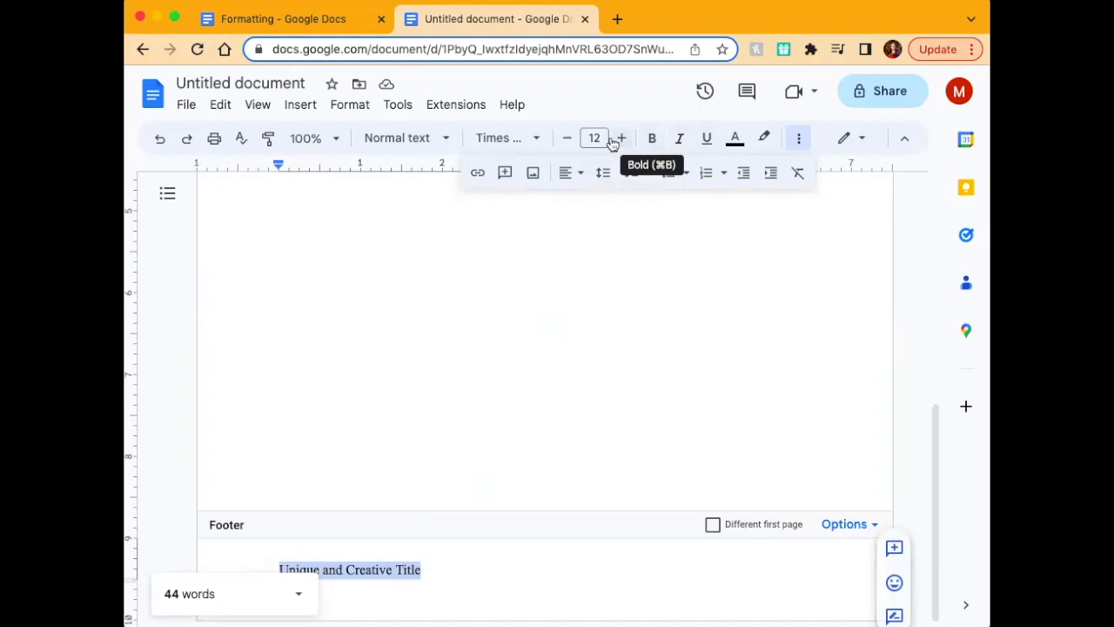
pyautogui.click(567, 138)
pyautogui.click(567, 138)
pyautogui.click(653, 141)
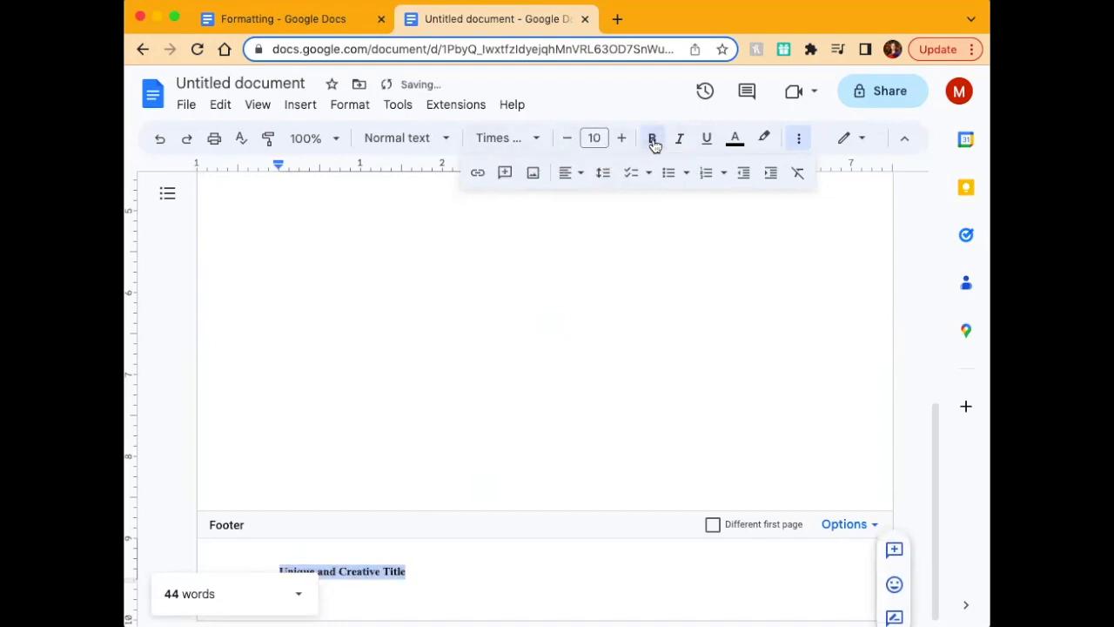
# - Append "(Rough Draft)" after the title in the footer and return to the document body
pyautogui.click(796, 142)
pyautogui.click(421, 565)
pyautogui.write('(')
pyautogui.press('BackSpace')
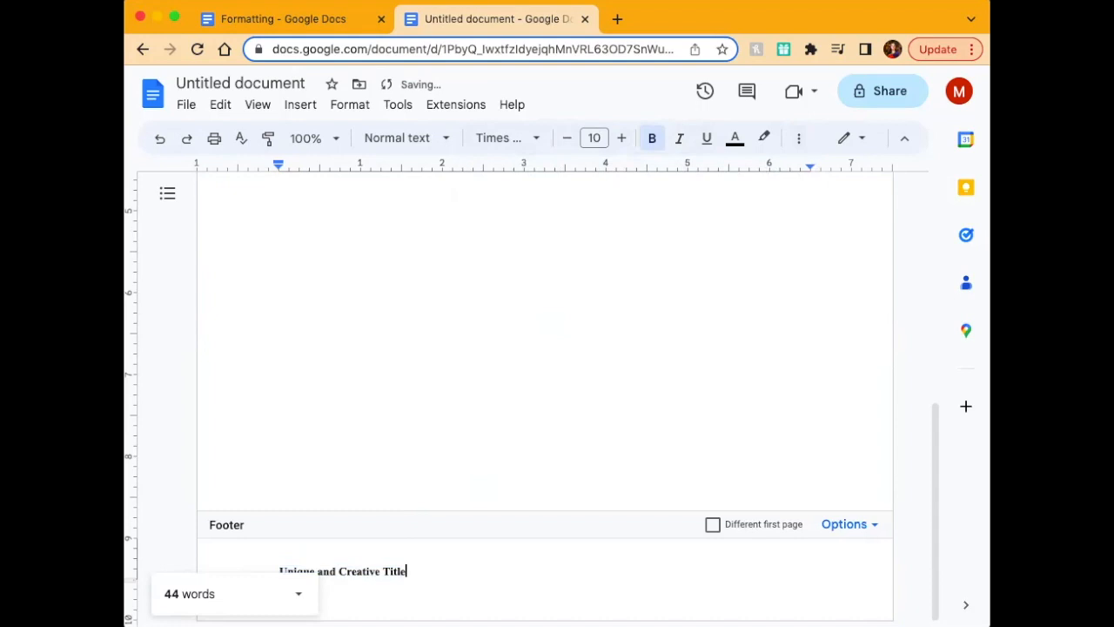
pyautogui.write('(Rough Draft)')
pyautogui.click(574, 419)
pyautogui.scroll(-4, 574, 418)
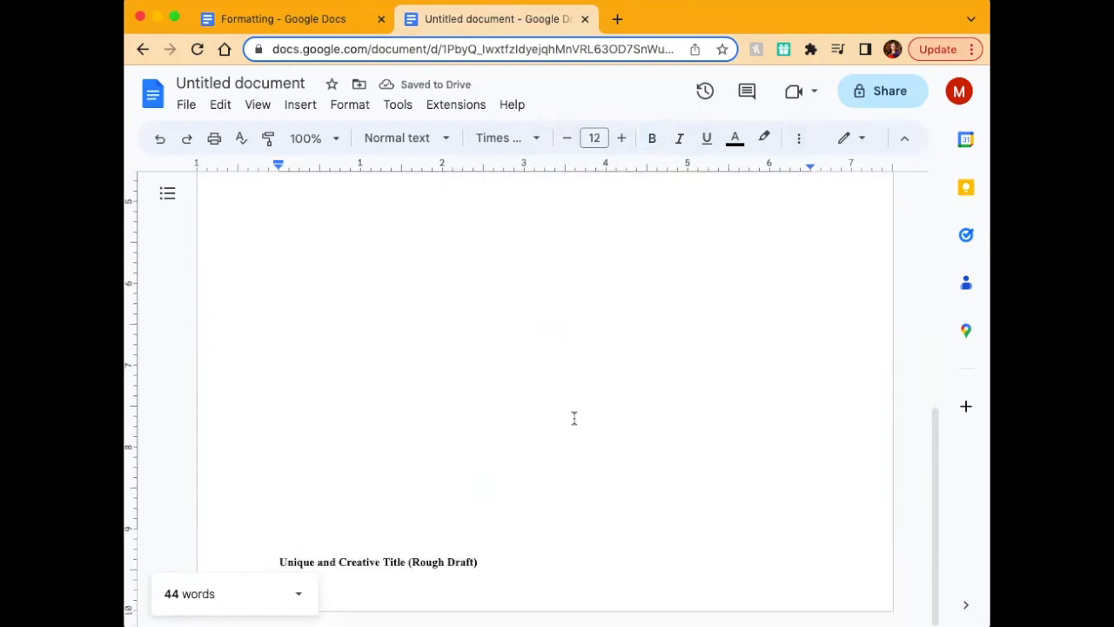
# - Apply double line spacing to all body text, from the heading through the bracketed word count note
pyautogui.scroll(9, 575, 419)
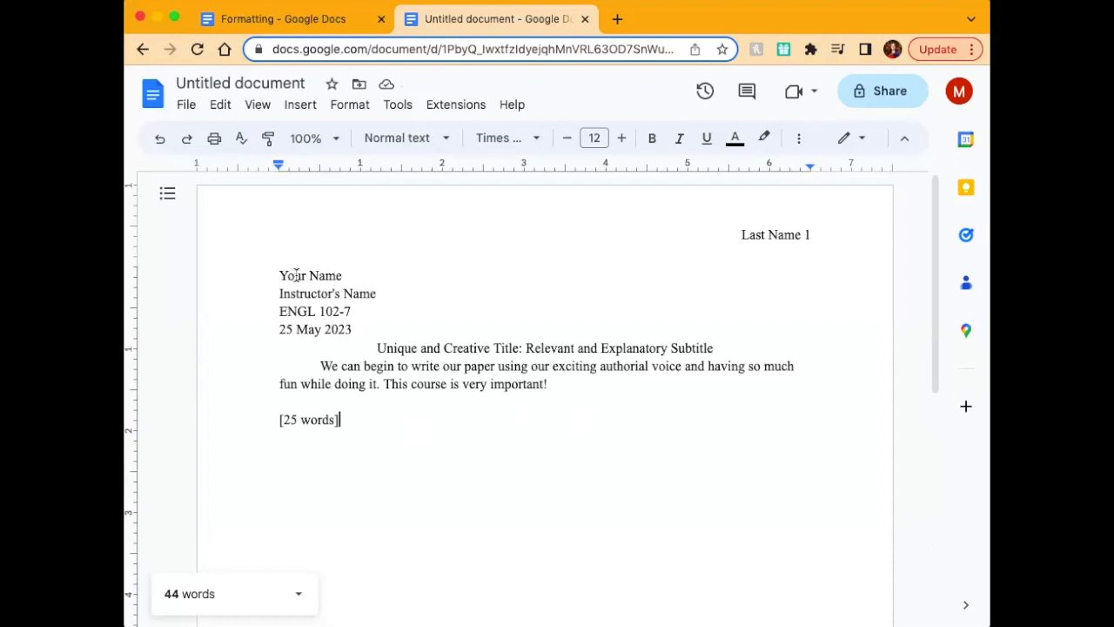
pyautogui.moveTo(279, 272); pyautogui.dragTo(724, 568)
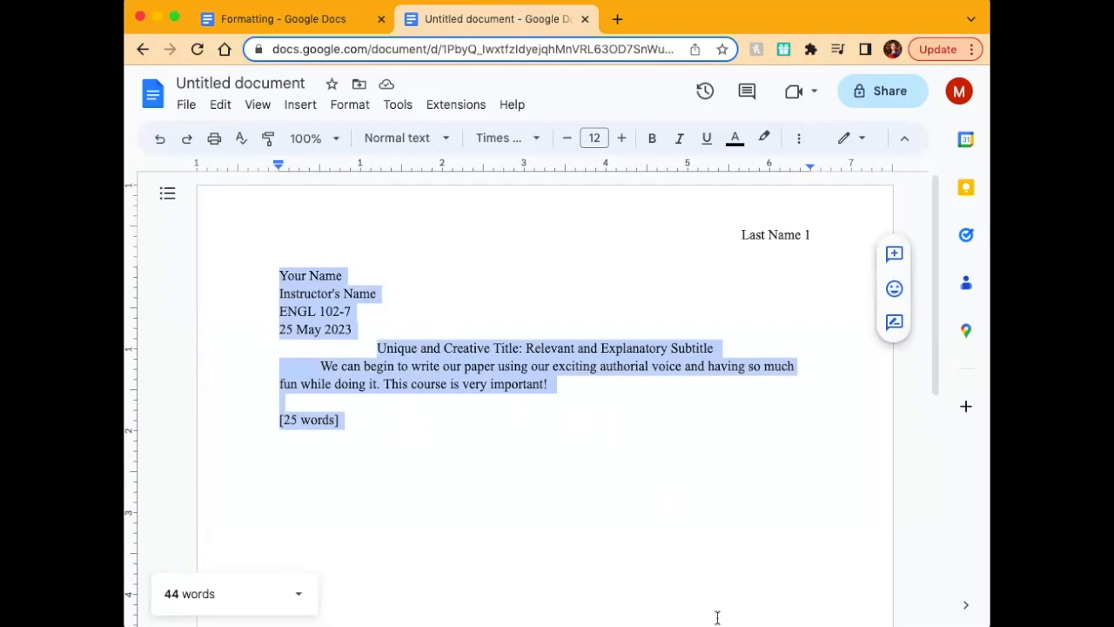
pyautogui.click(800, 137)
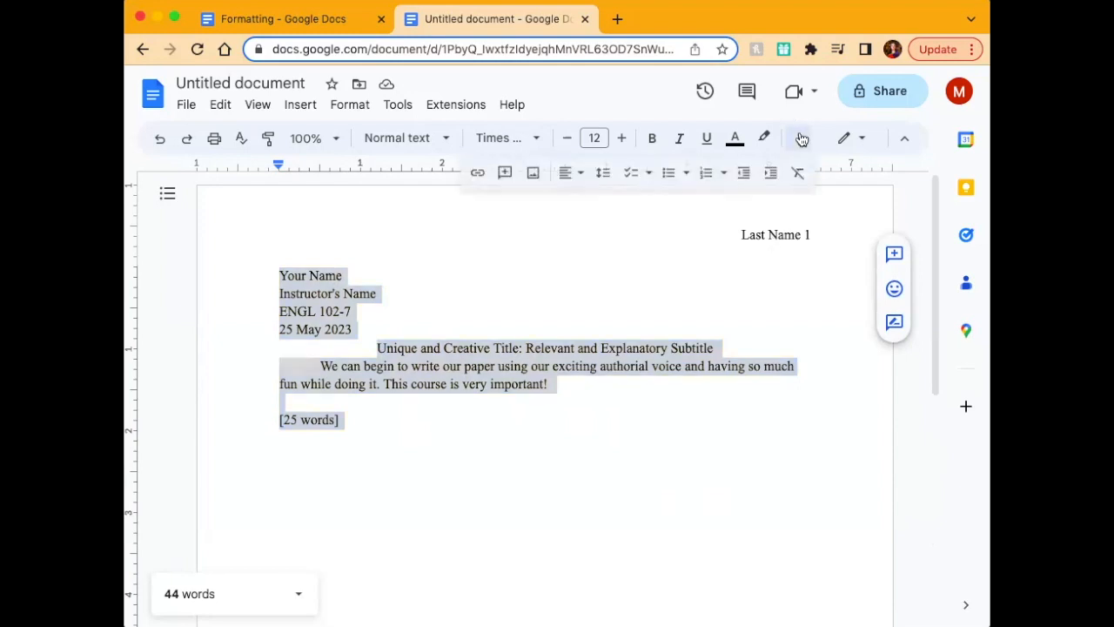
pyautogui.click(570, 177)
pyautogui.click(604, 175)
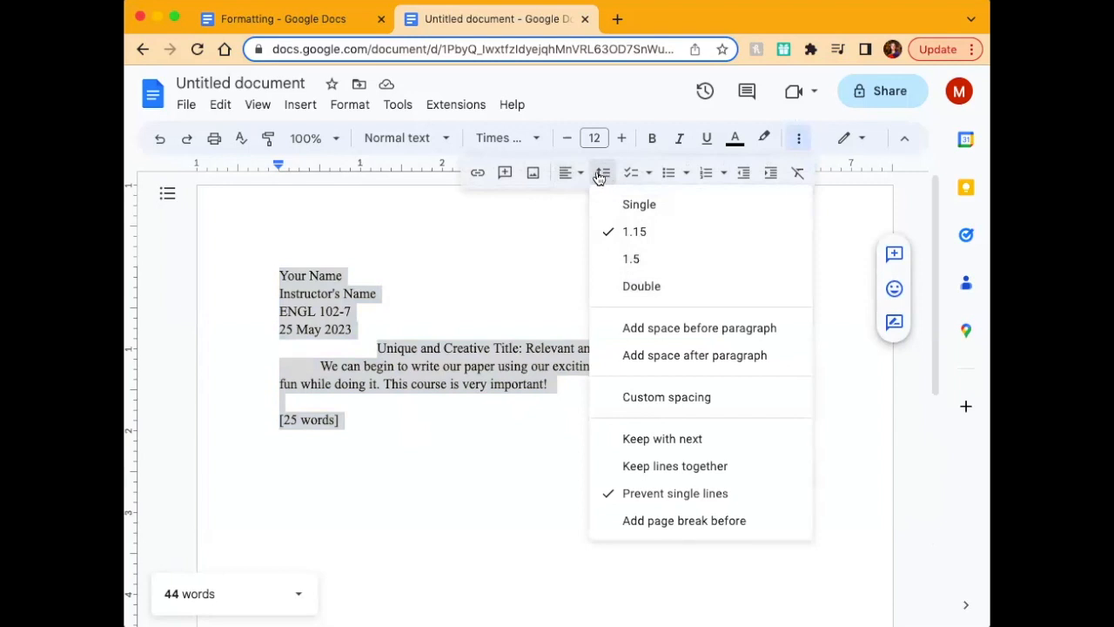
pyautogui.click(641, 285)
pyautogui.click(625, 521)
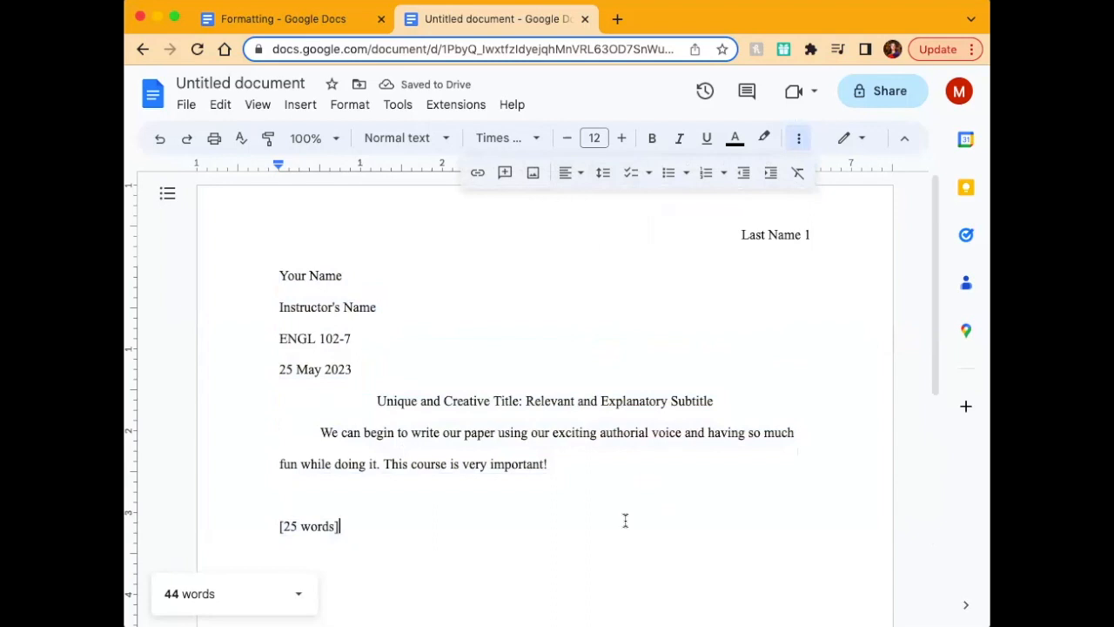
pyautogui.click(799, 137)
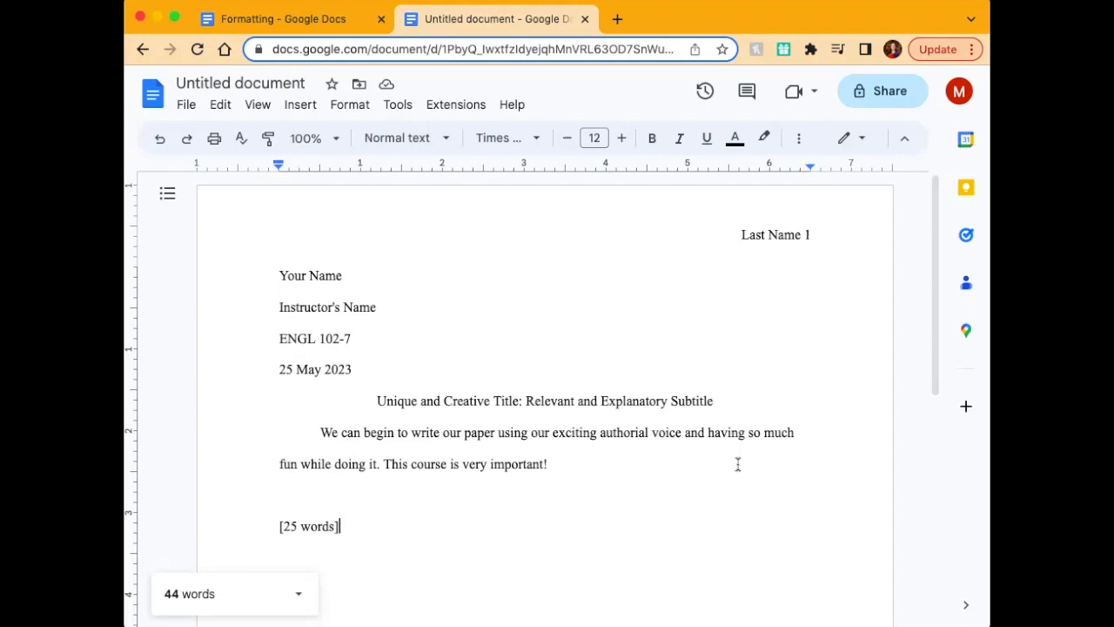
pyautogui.scroll(-1, 738, 464)
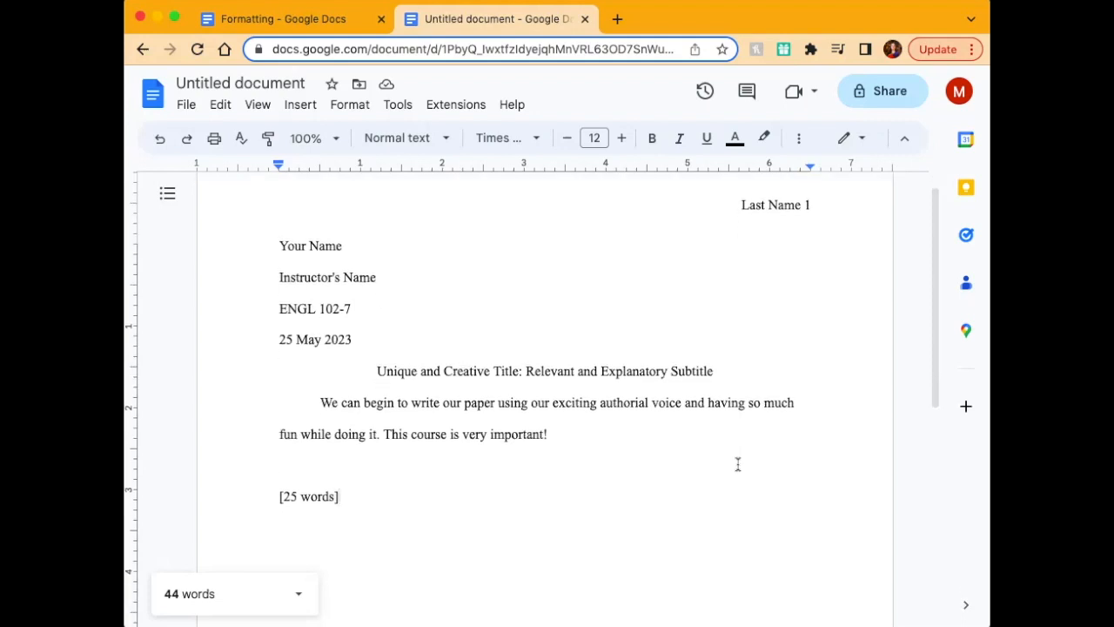
pyautogui.scroll(1, 739, 464)
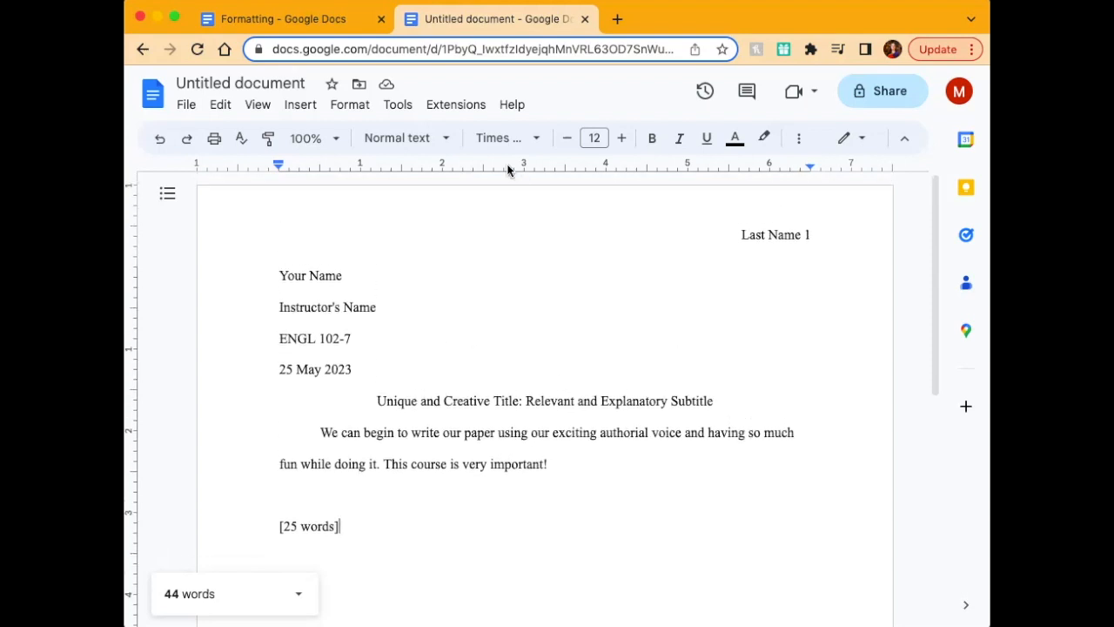
pyautogui.scroll(-5, 645, 458)
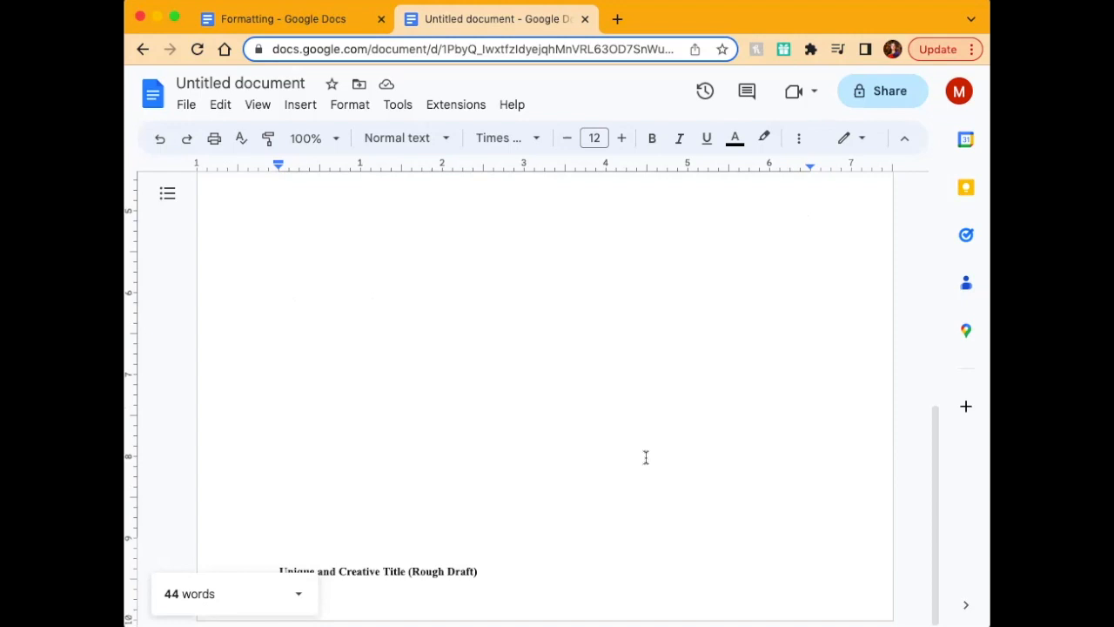
pyautogui.scroll(5, 646, 457)
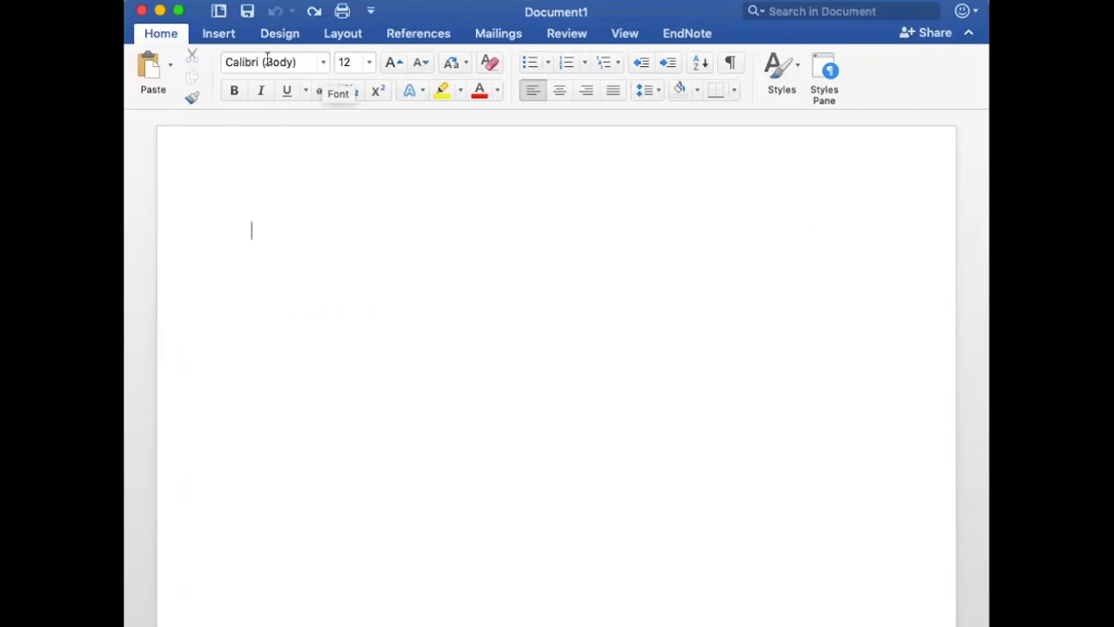
# - In Microsoft Word, set the blank document's font to Times New Roman
pyautogui.click(324, 63)
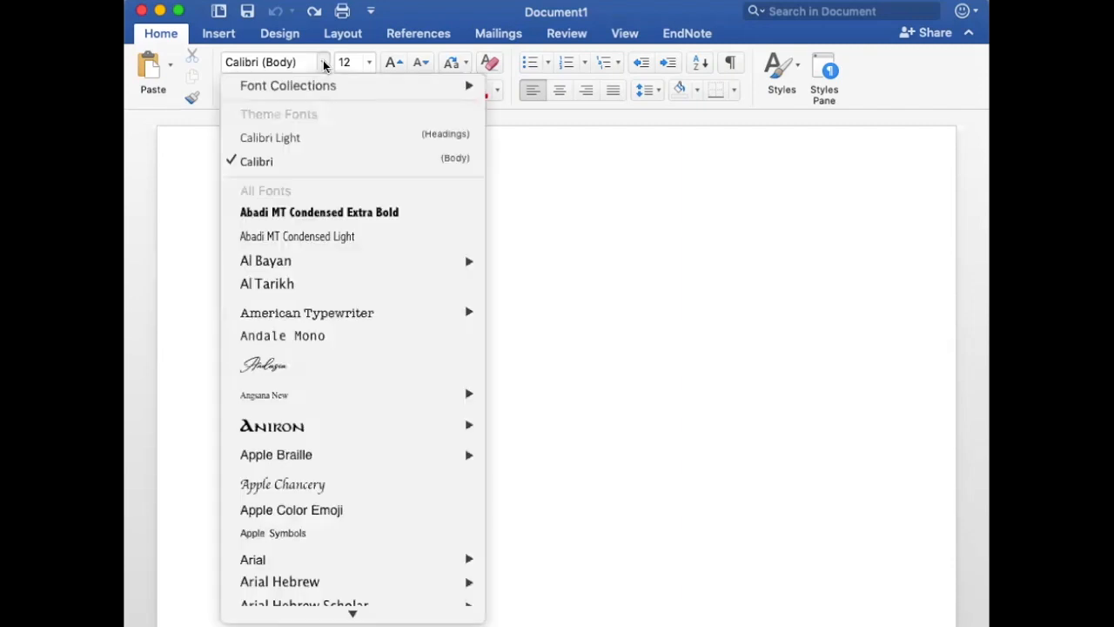
pyautogui.scroll(-10, 341, 360)
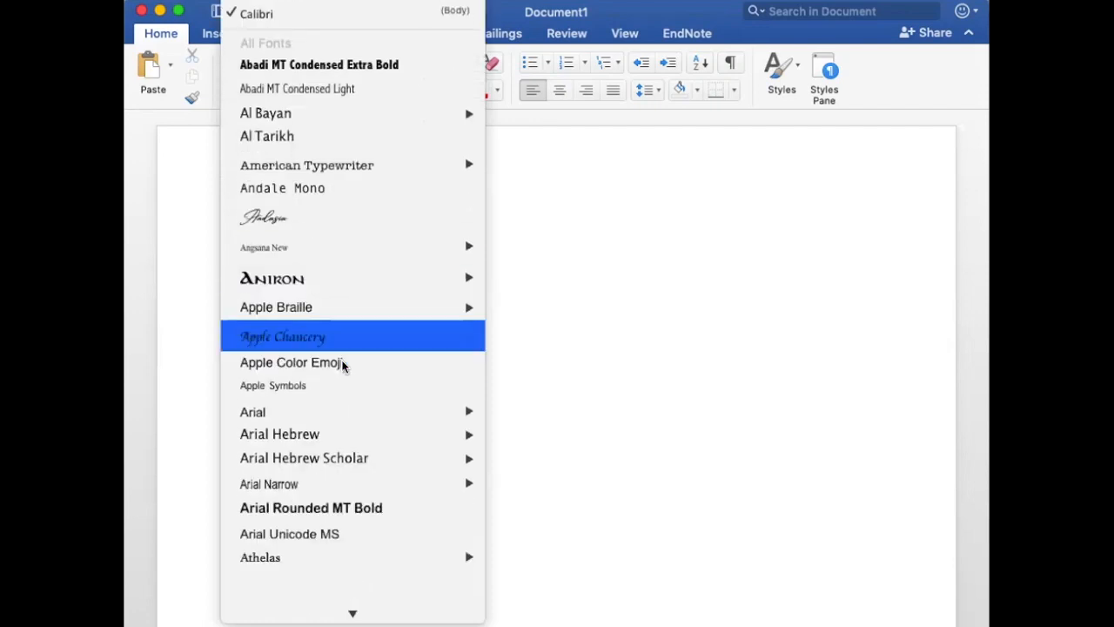
pyautogui.scroll(-20, 343, 365)
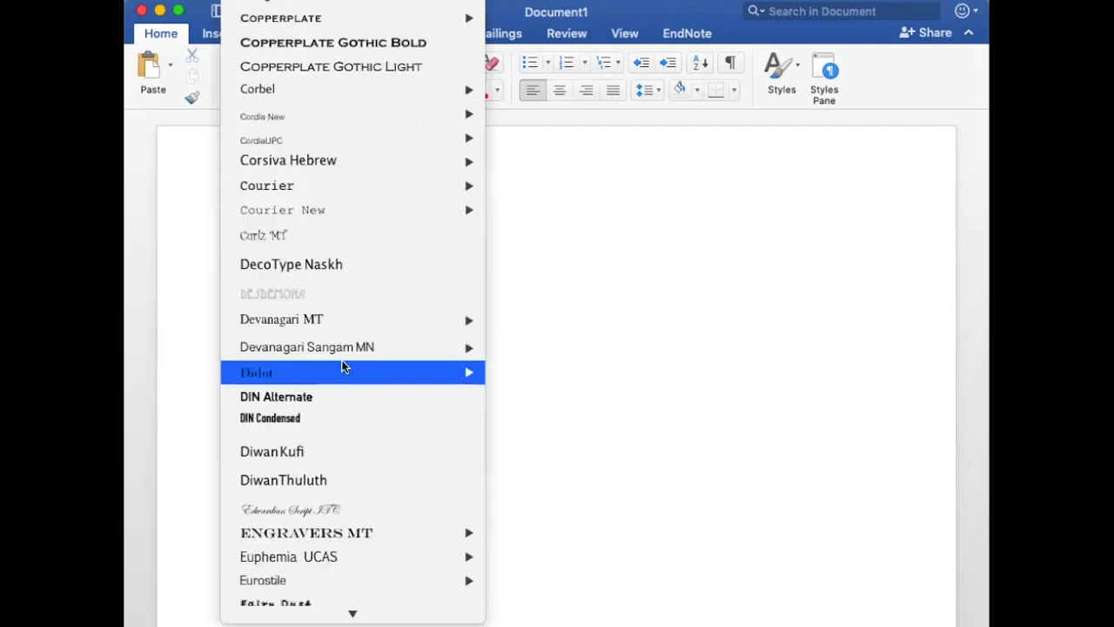
pyautogui.scroll(-20, 344, 367)
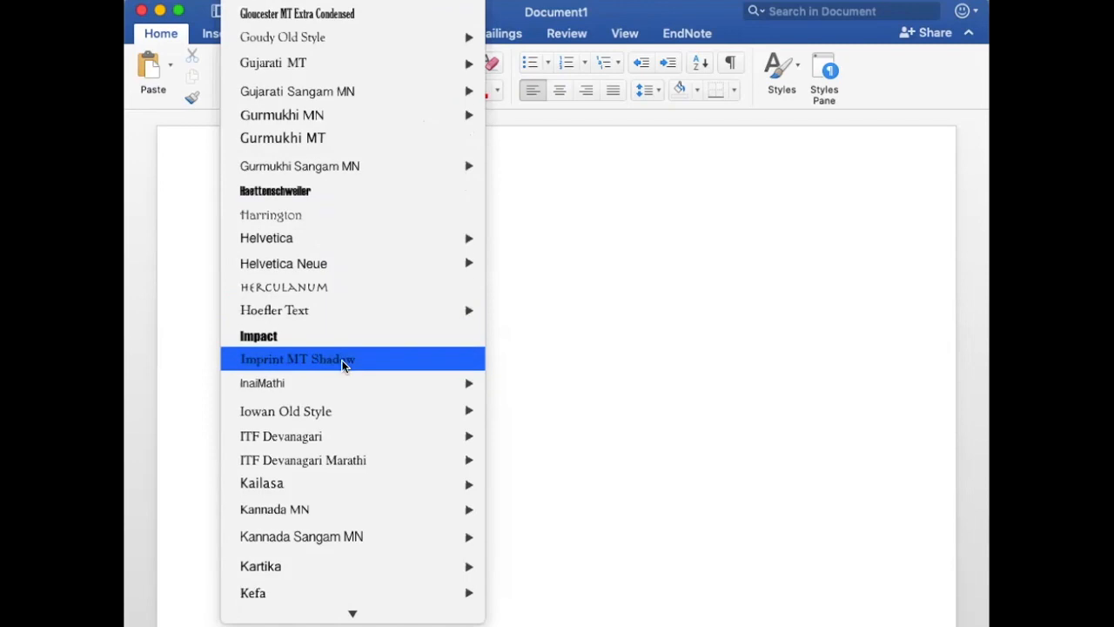
pyautogui.scroll(-20, 344, 366)
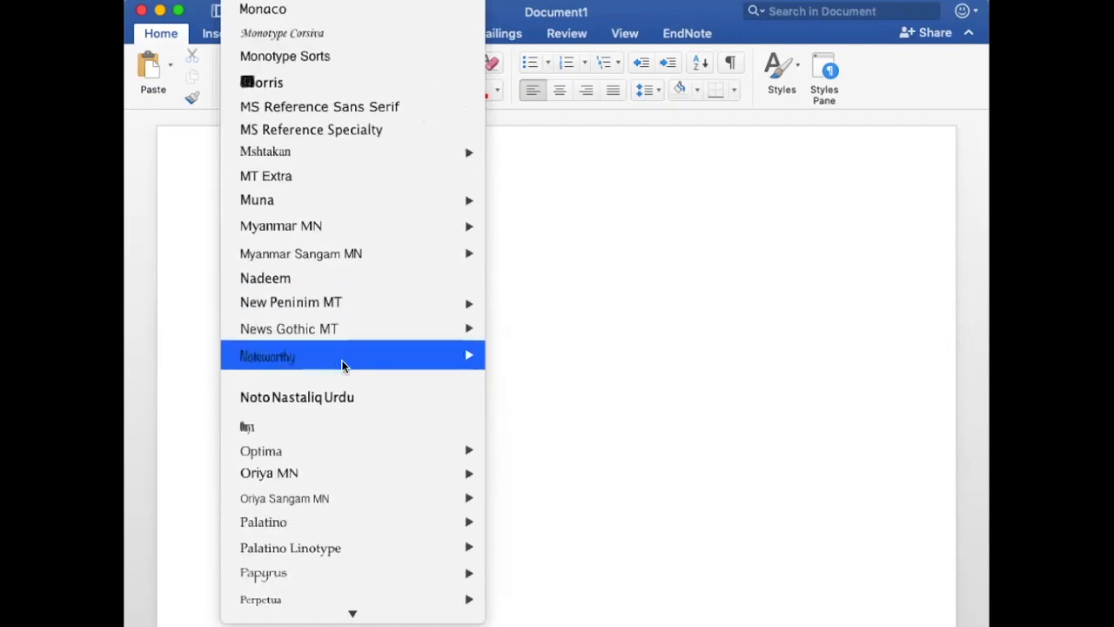
pyautogui.scroll(-20, 341, 365)
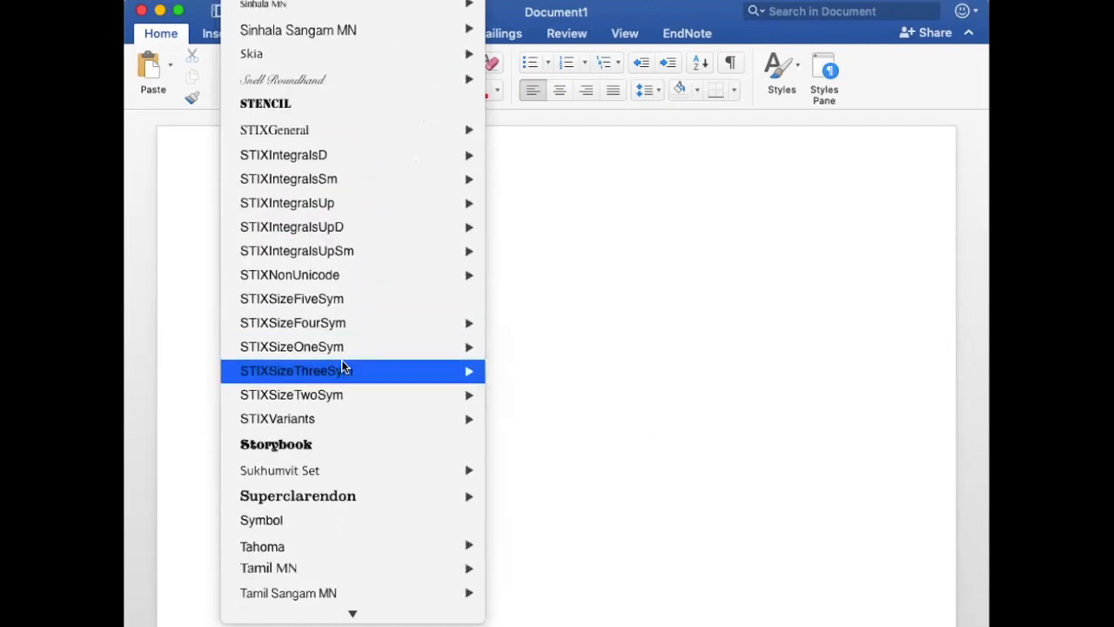
pyautogui.moveTo(353, 481)
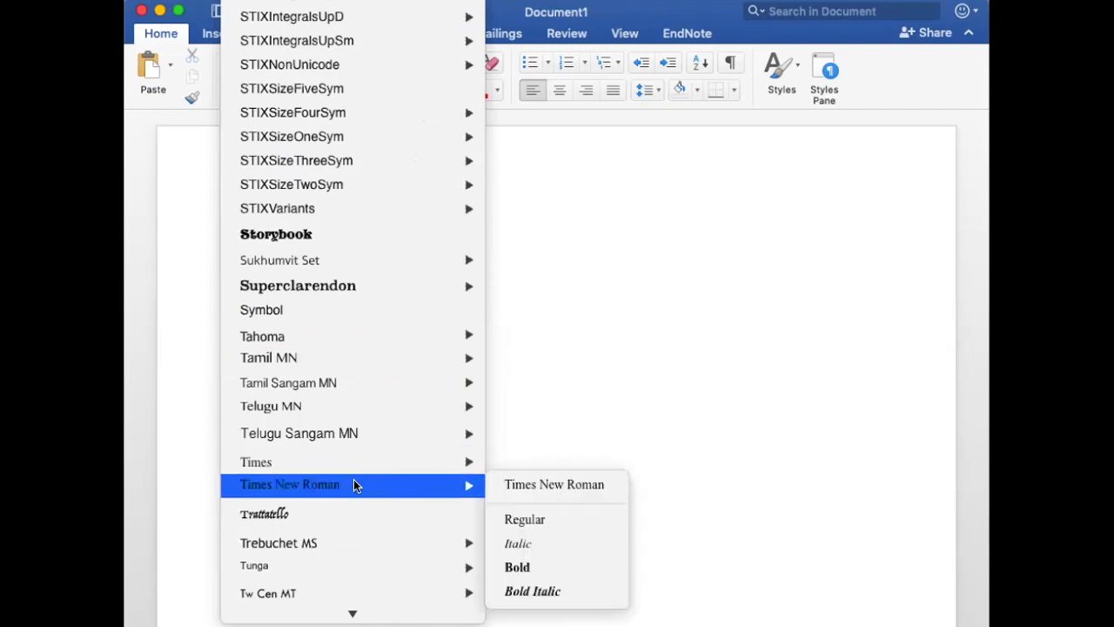
pyautogui.click(526, 478)
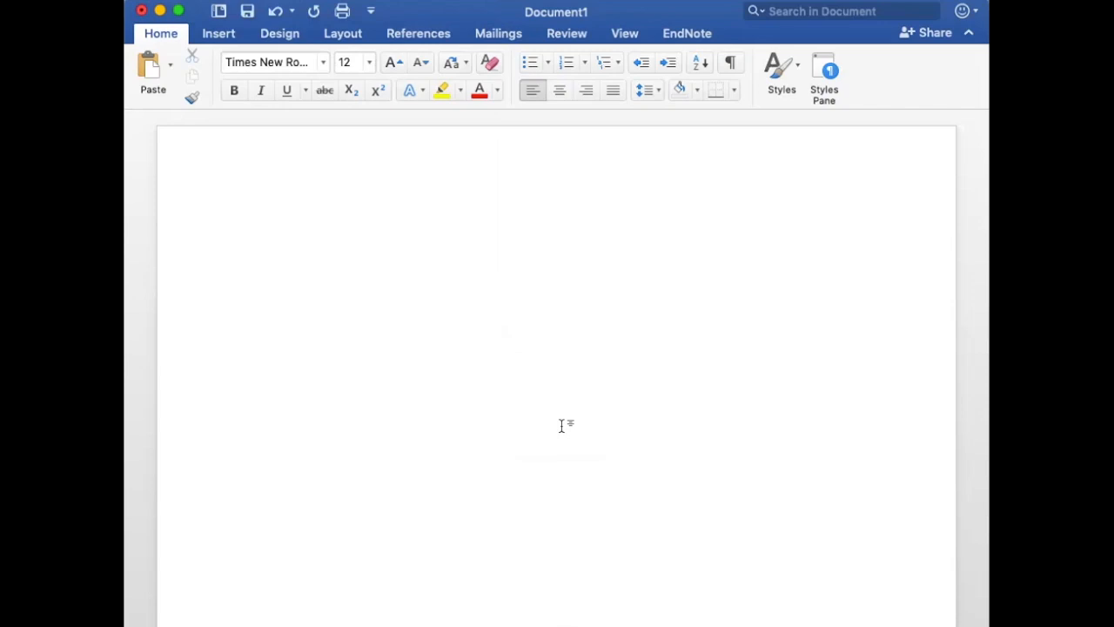
# - Insert right-aligned page numbers at the top of the page (header), with the number shown on the first page
pyautogui.doubleClick(629, 154)
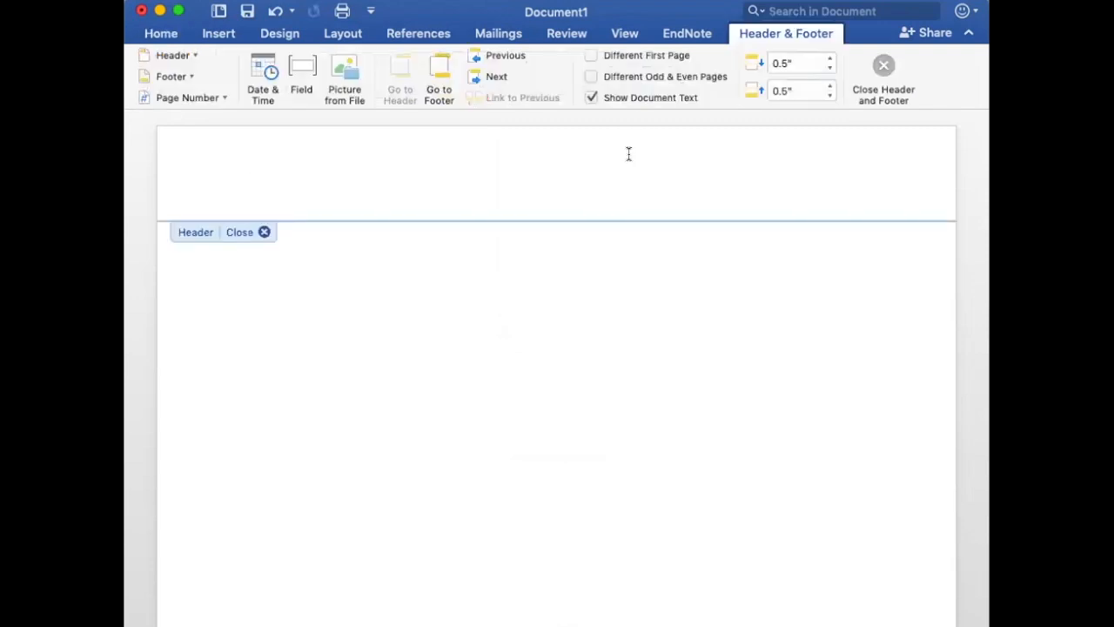
pyautogui.click(884, 78)
pyautogui.click(225, 33)
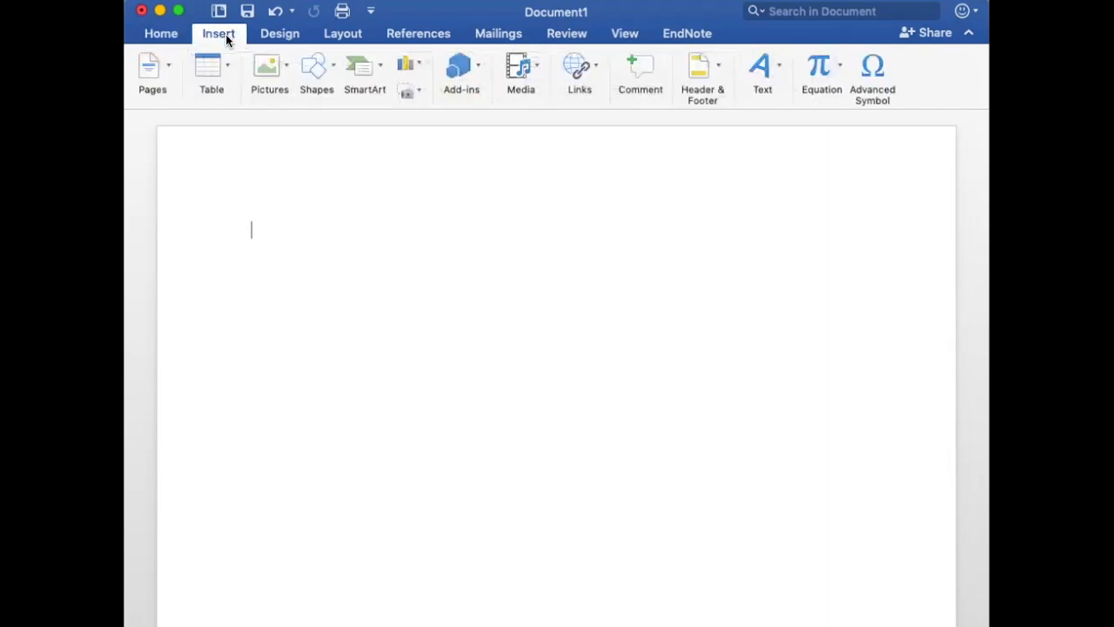
pyautogui.click(719, 76)
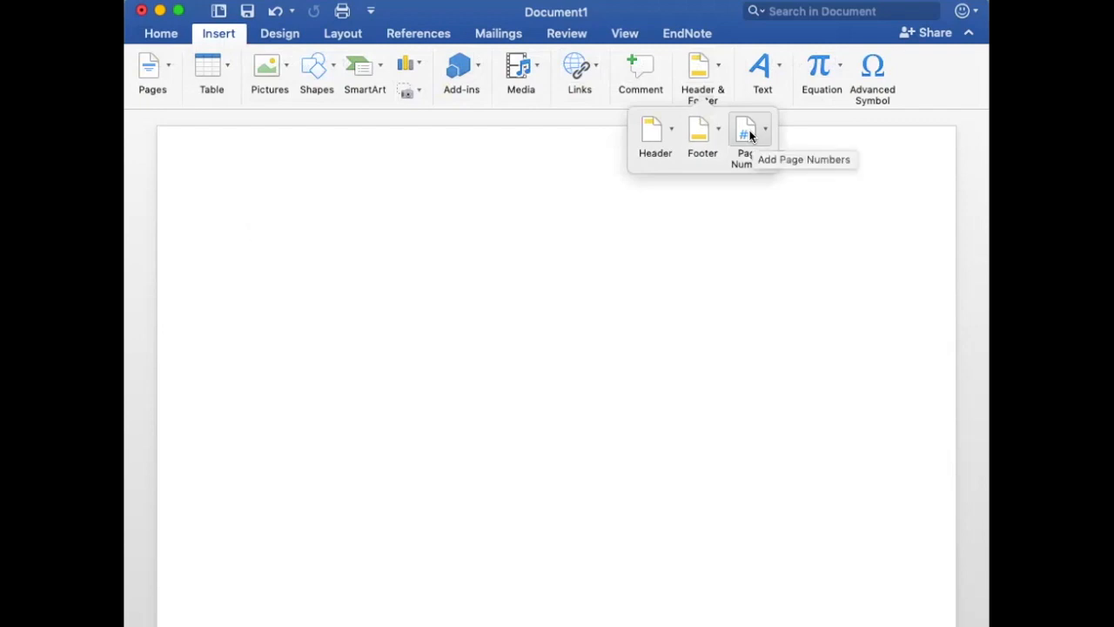
pyautogui.click(750, 131)
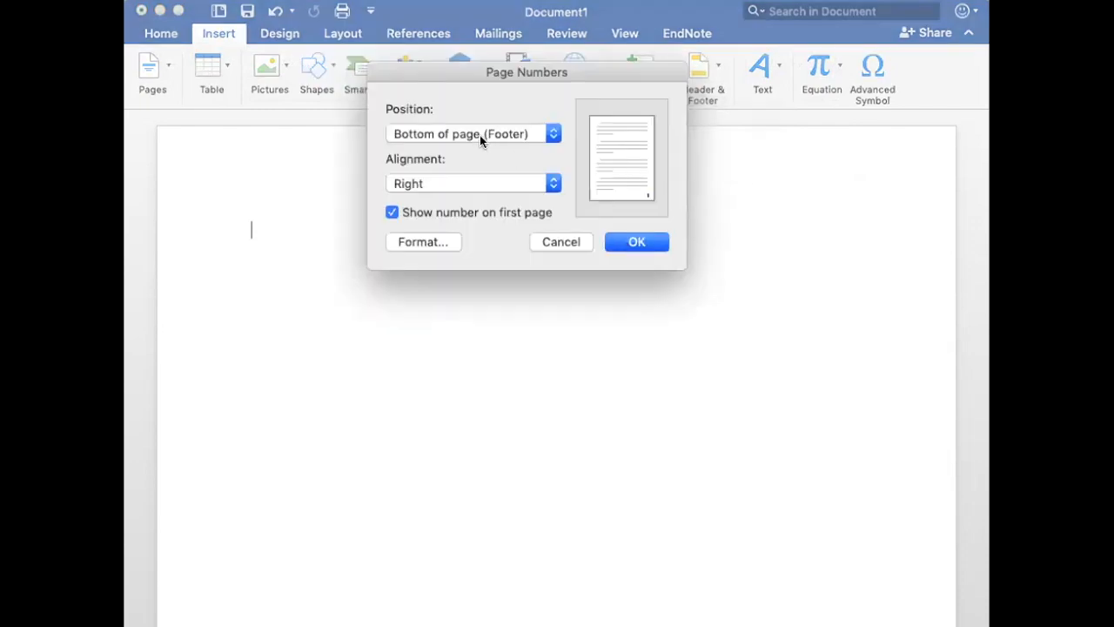
pyautogui.click(480, 135)
pyautogui.click(477, 117)
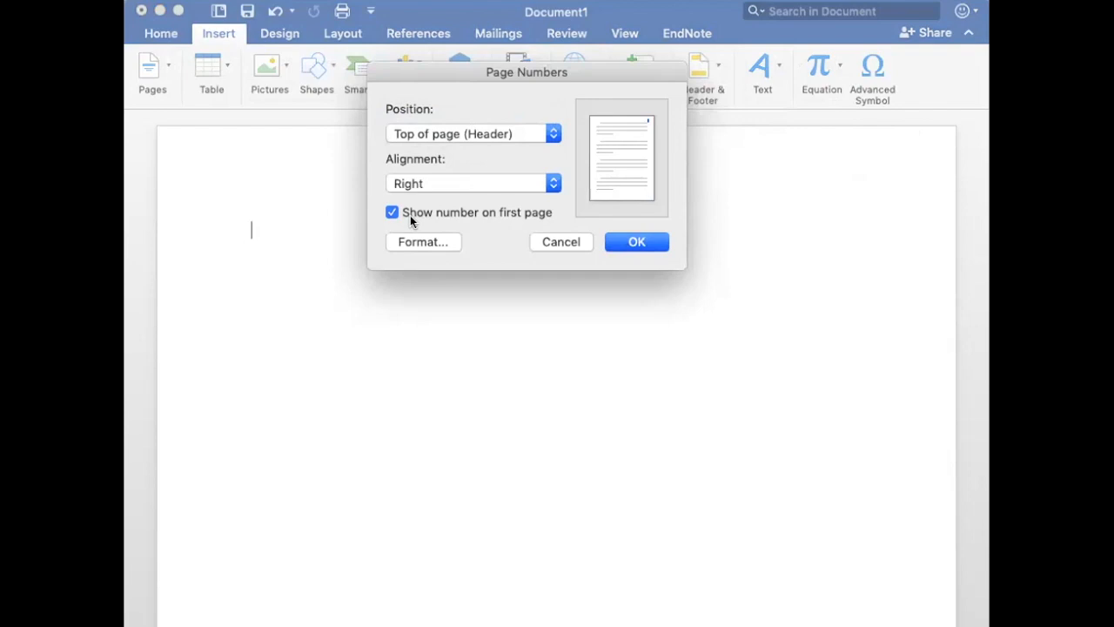
pyautogui.click(630, 238)
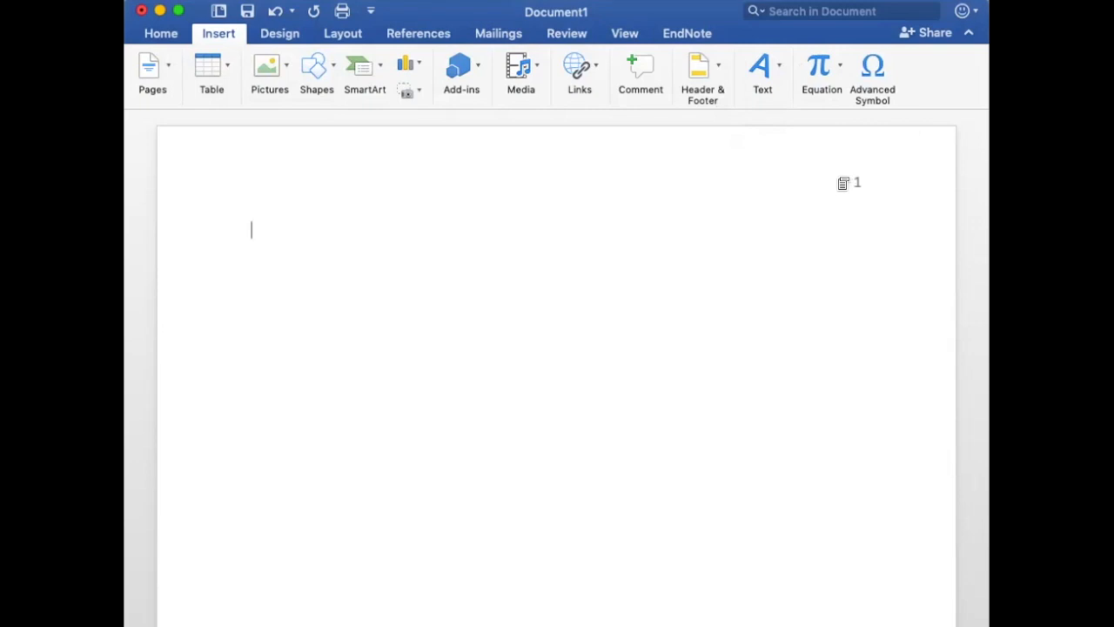
# - Open the header for editing and add the placeholder "Last Name" and a space before the page number
pyautogui.doubleClick(790, 177)
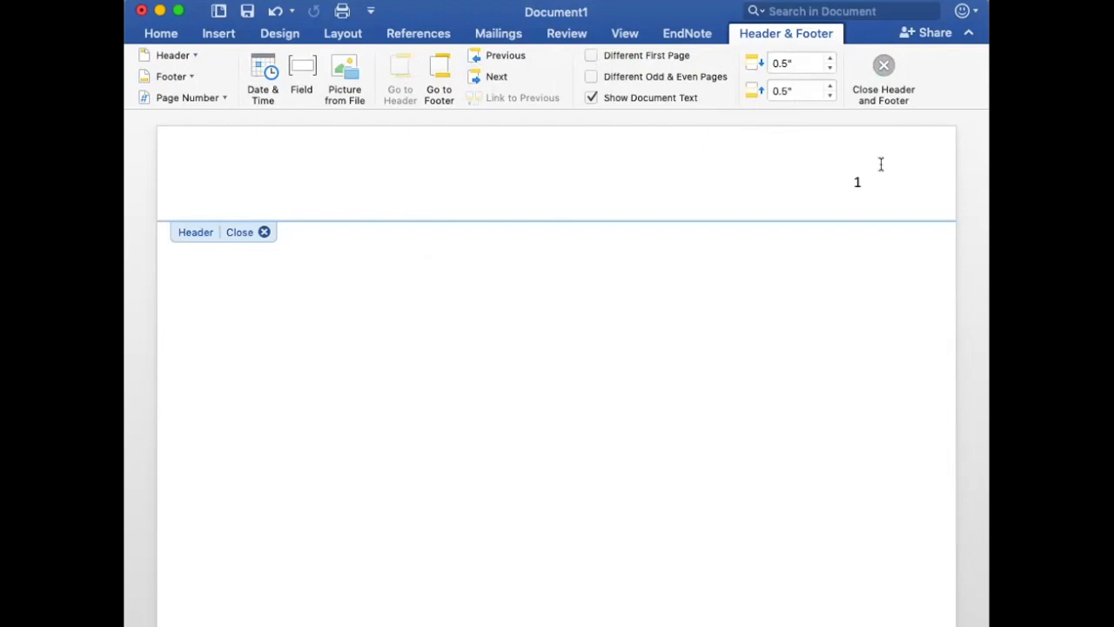
pyautogui.doubleClick(858, 181)
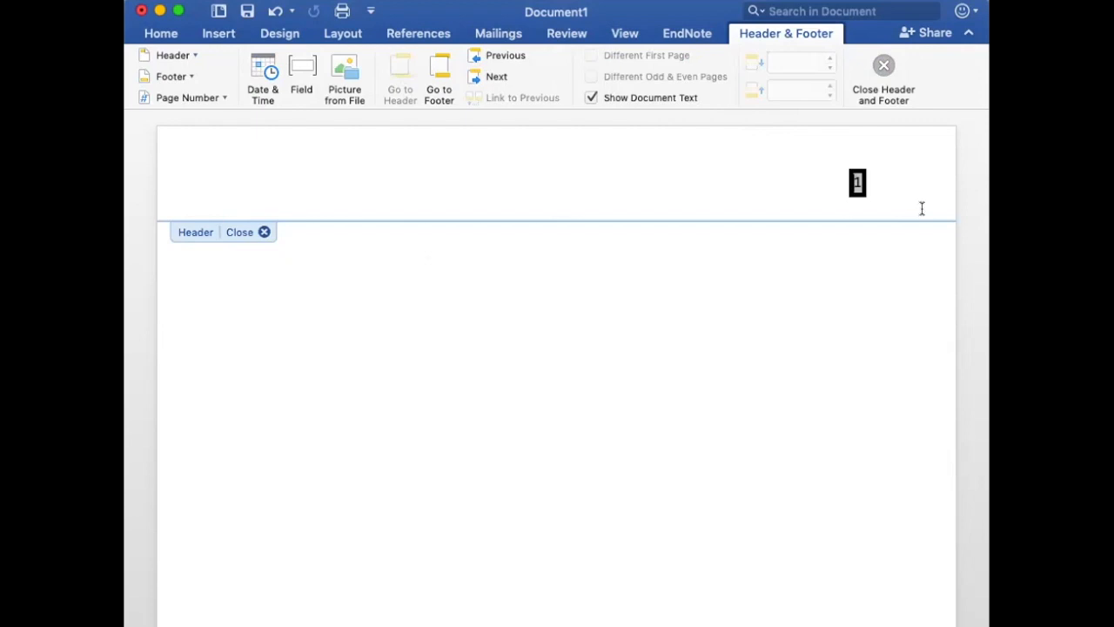
pyautogui.write('Last Name')
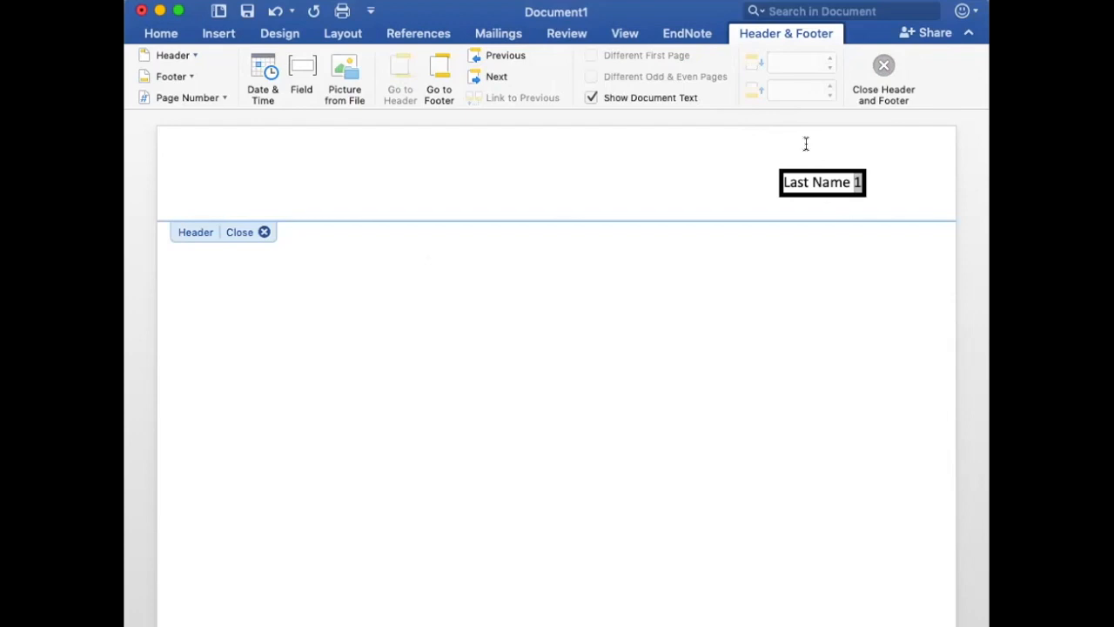
# - Set the header's "Last Name" text and page number to Times New Roman and return to the document body
pyautogui.moveTo(780, 181); pyautogui.dragTo(863, 182)
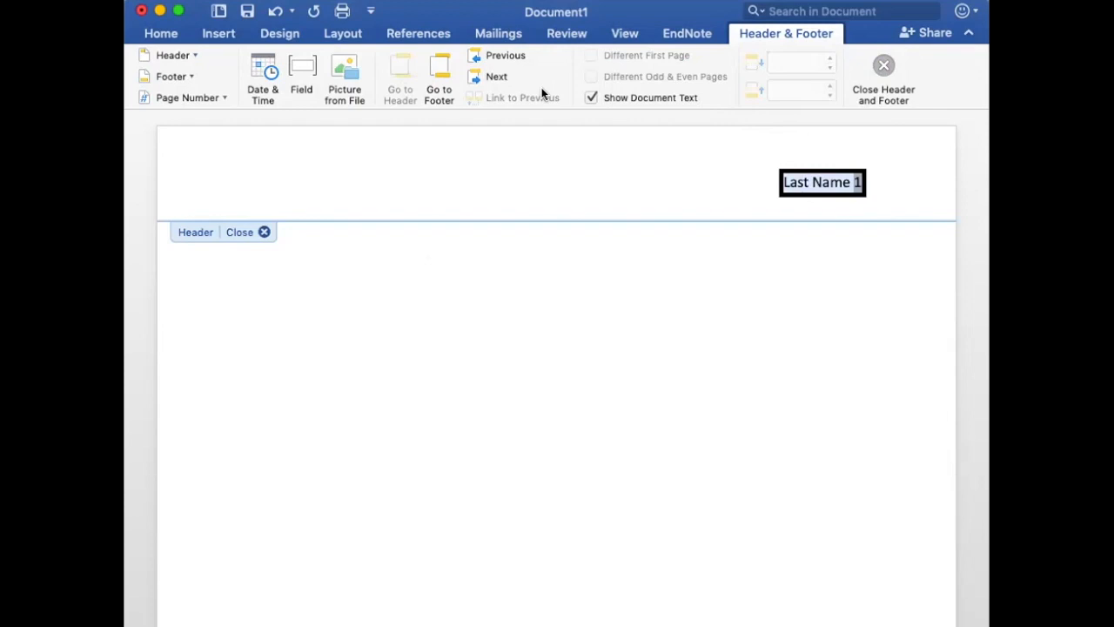
pyautogui.click(153, 34)
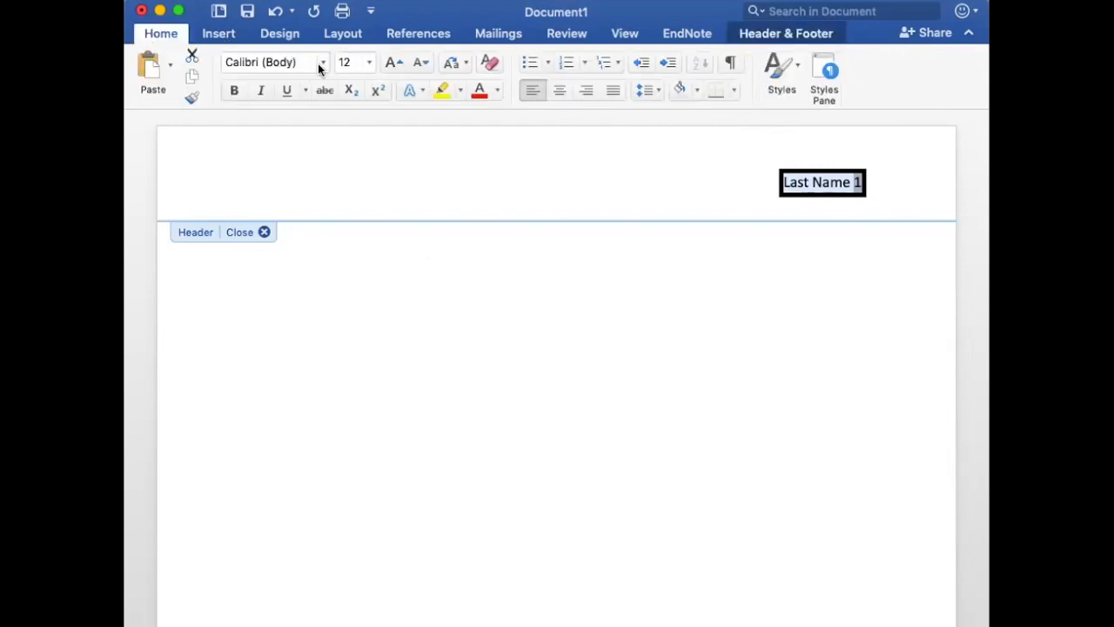
pyautogui.click(320, 63)
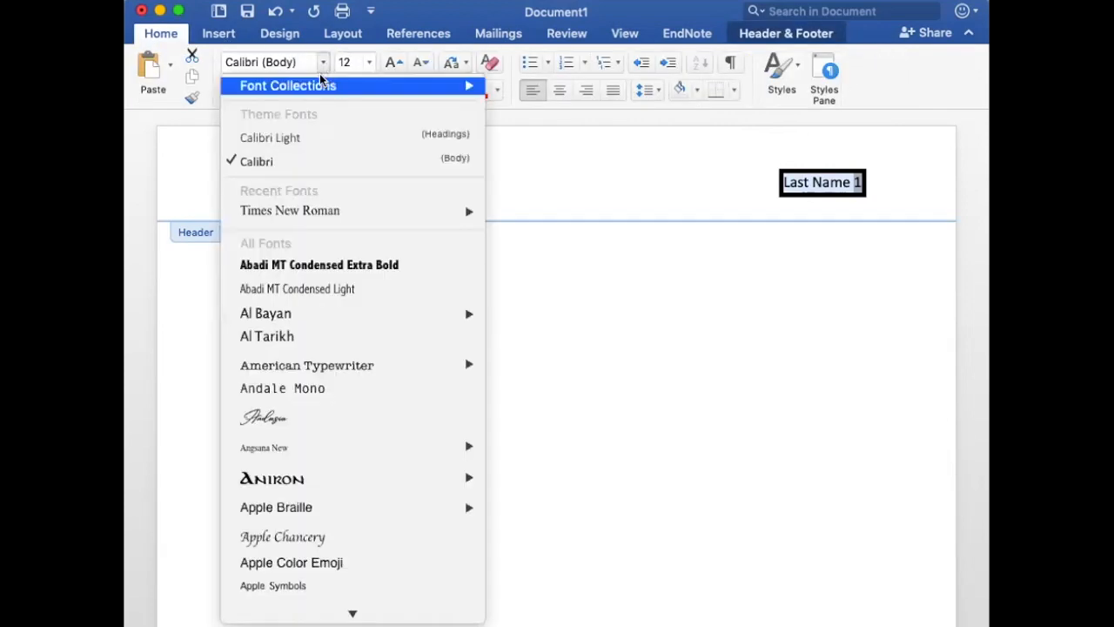
pyautogui.click(315, 214)
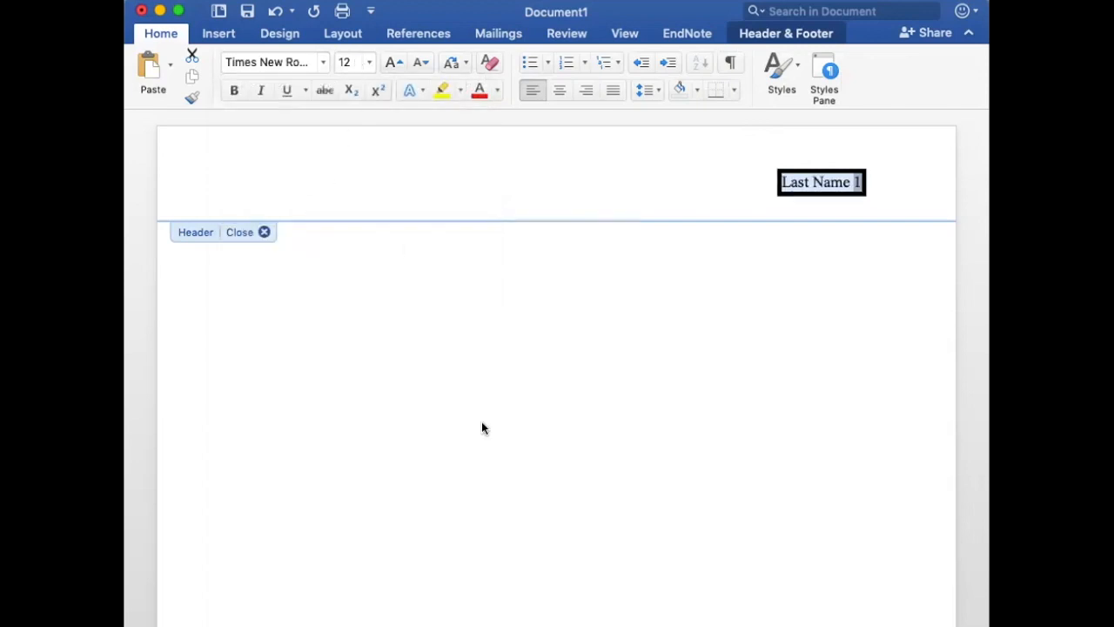
pyautogui.click(264, 232)
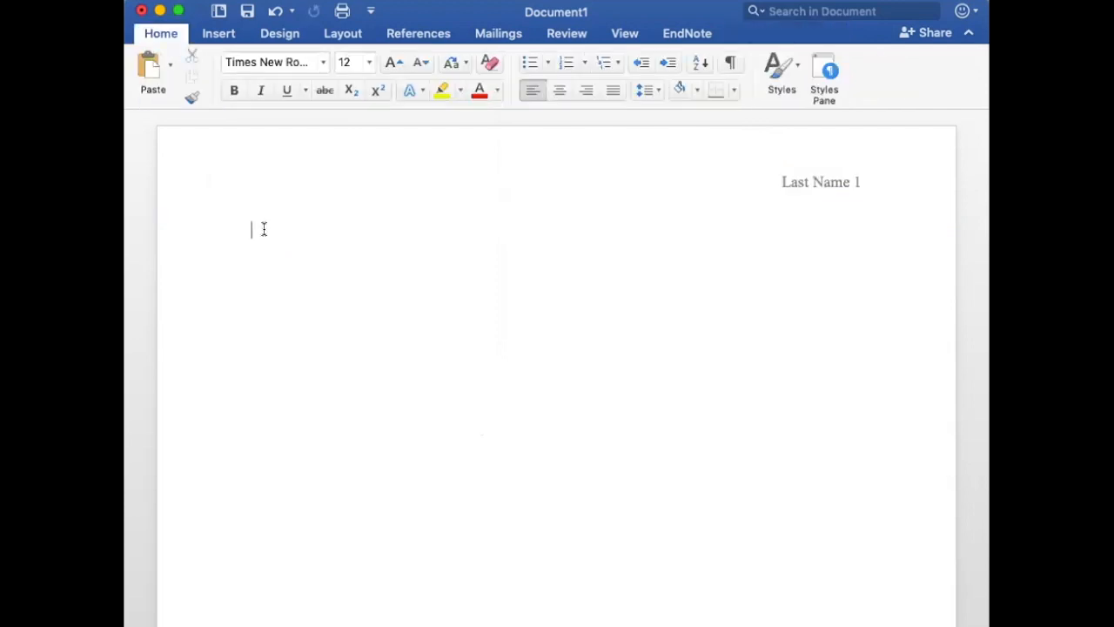
# - Enter the heading at the start of the body on four lines: "Your Name", "Your Instructor's Name", "ENGL 102-7" and "25 May 2023"
pyautogui.write('Your Name')
pyautogui.press('Return')
pyautogui.write('Your Instructors')
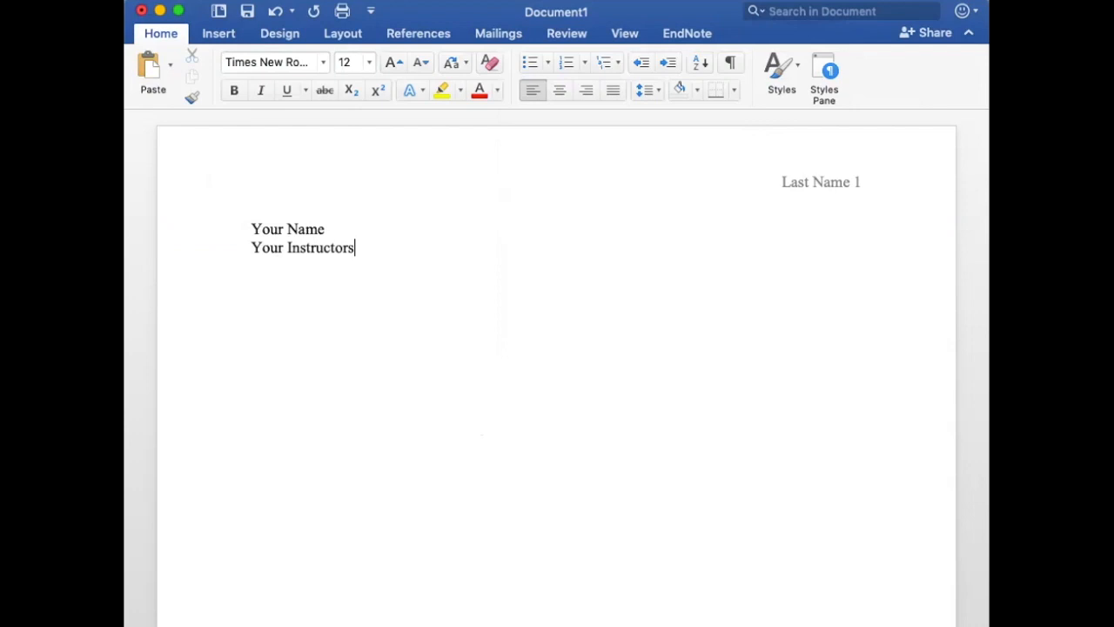
pyautogui.press('BackSpace')
pyautogui.write("'s Name")
pyautogui.press('Return')
pyautogui.write('ENGL 102-7')
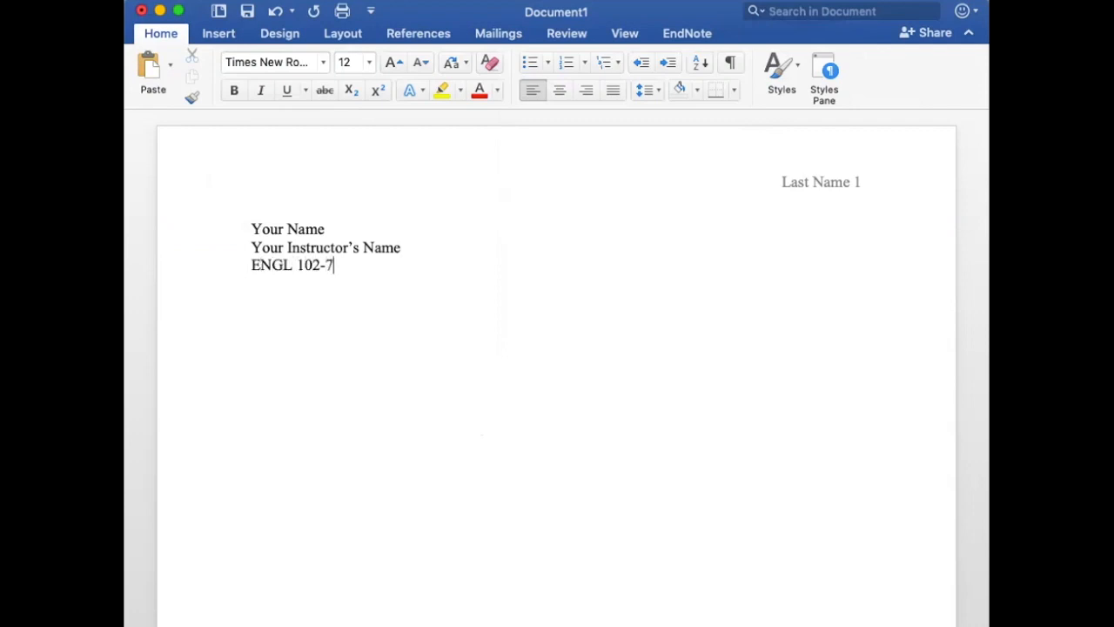
pyautogui.press('Return')
pyautogui.write('25 May 2023')
# - Add the centered title "Creative Title: Inspiring Subtitle" on a new line below the date
pyautogui.press('Return')
pyautogui.click(559, 91)
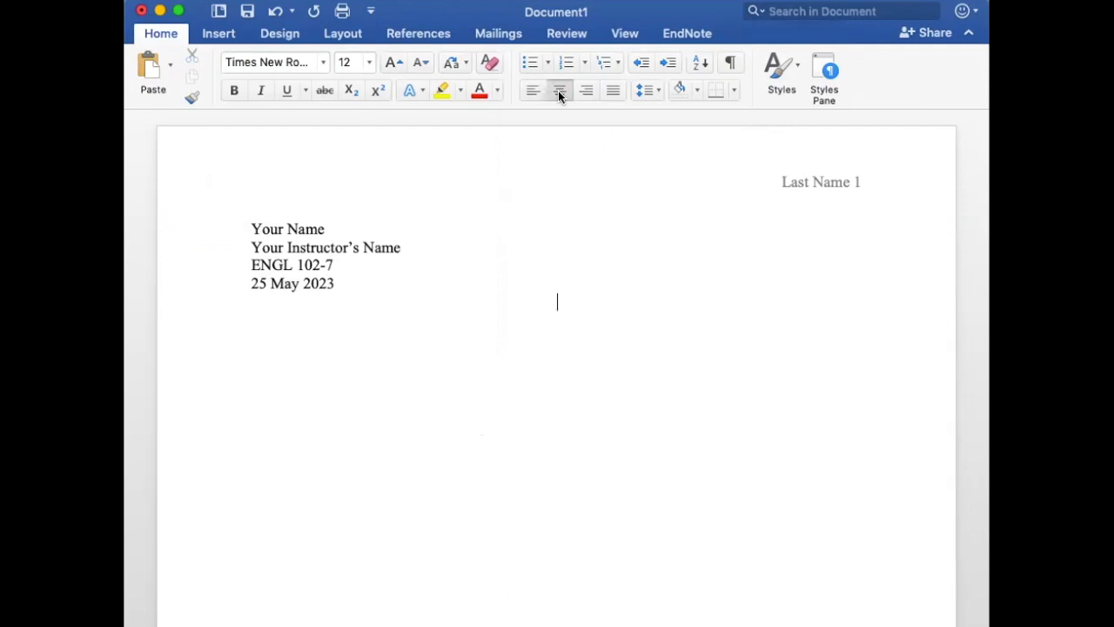
pyautogui.write('Creative Title: Inspiring Subtitle')
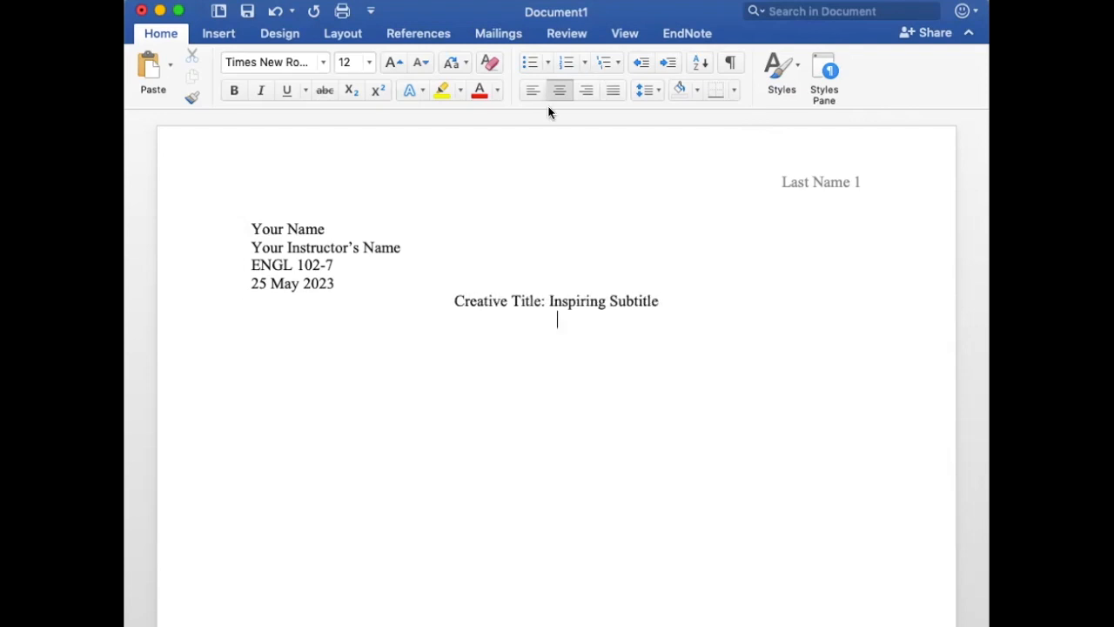
# - Write a left-aligned, indented paragraph: first name plus "is currently showing you how to format your documents in MLA format using Microsoft Word. Isn't that the best?"
pyautogui.click(529, 90)
pyautogui.write('Maggie')
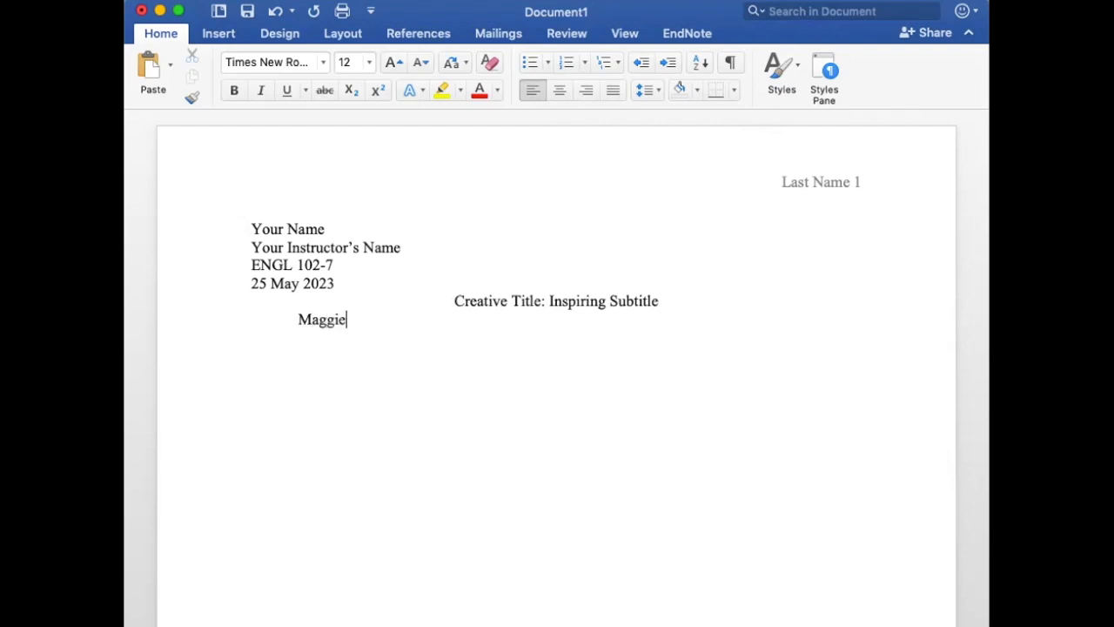
pyautogui.write(' is currently')
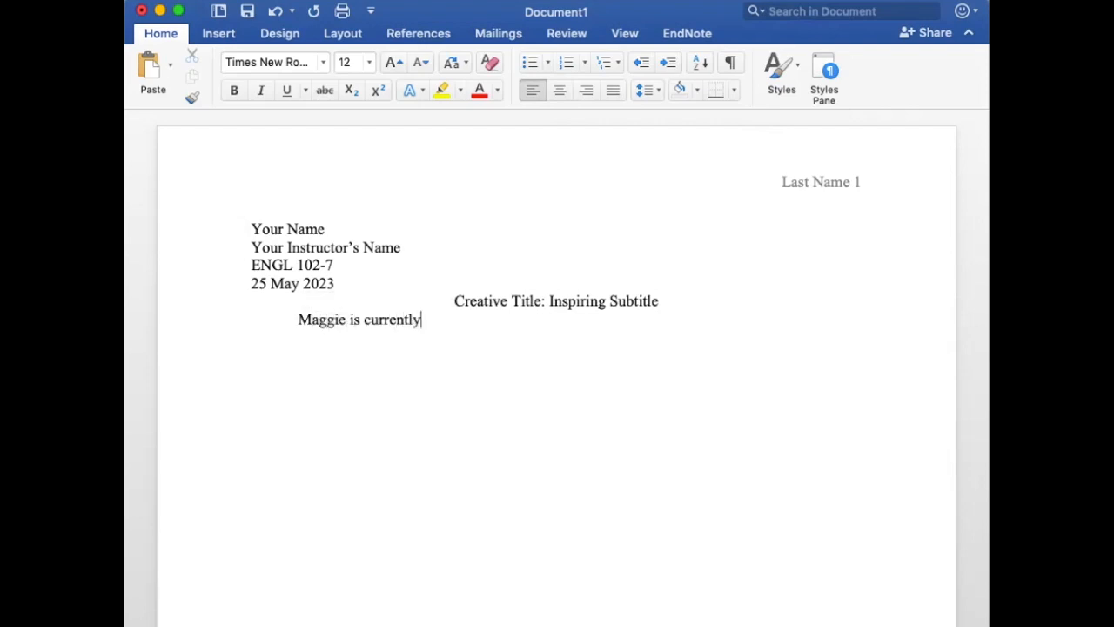
pyautogui.write(' showing you how t')
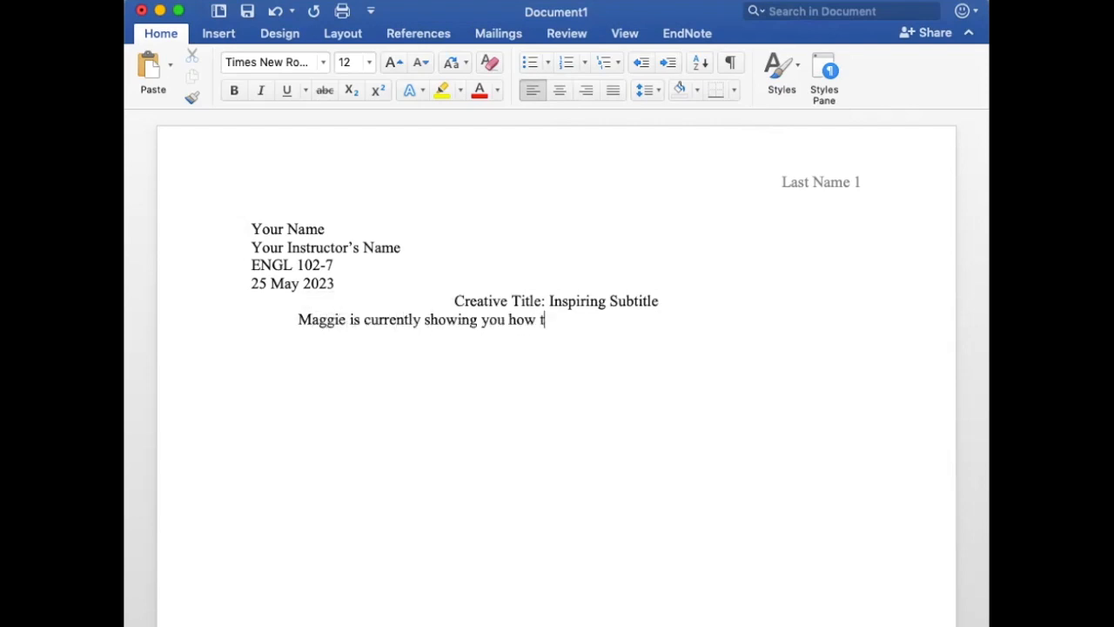
pyautogui.write('o format your')
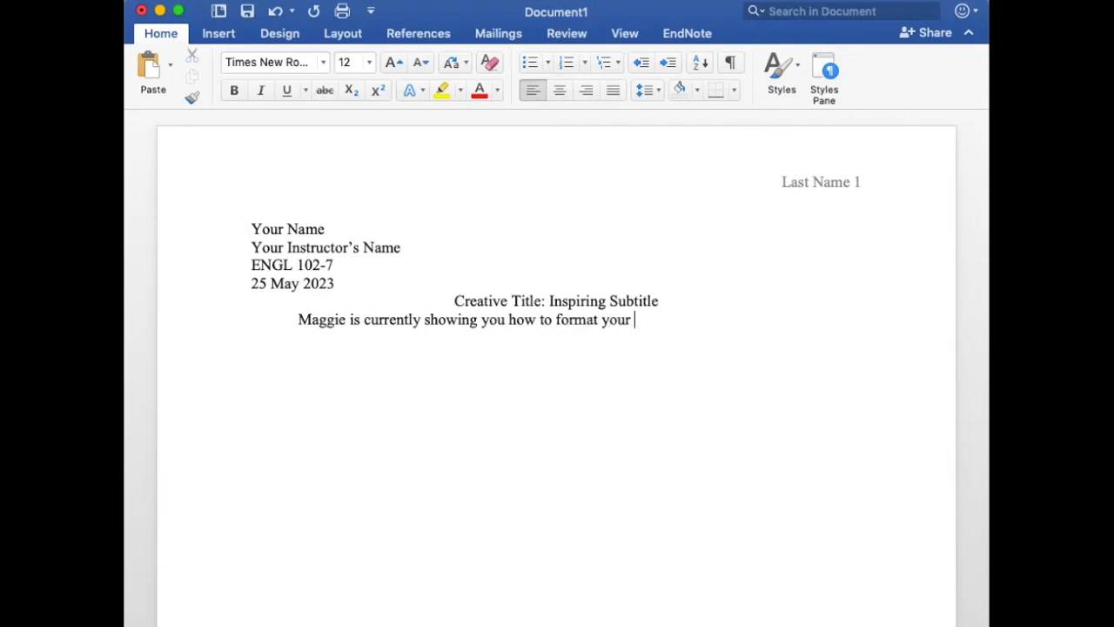
pyautogui.write(' documents in MLA format ')
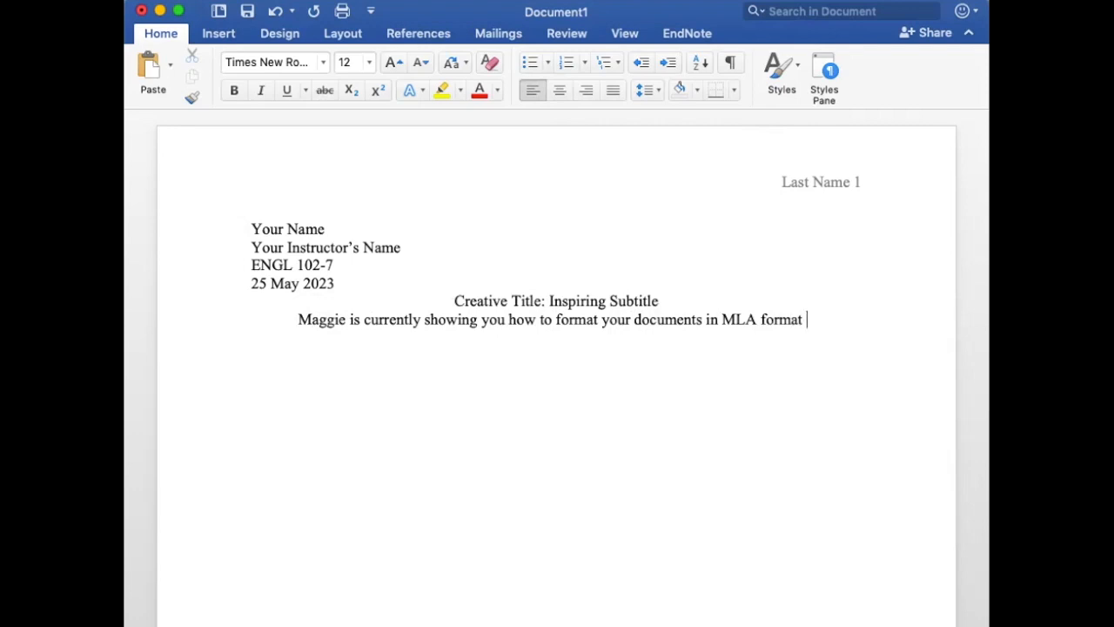
pyautogui.write('using Microsft ')
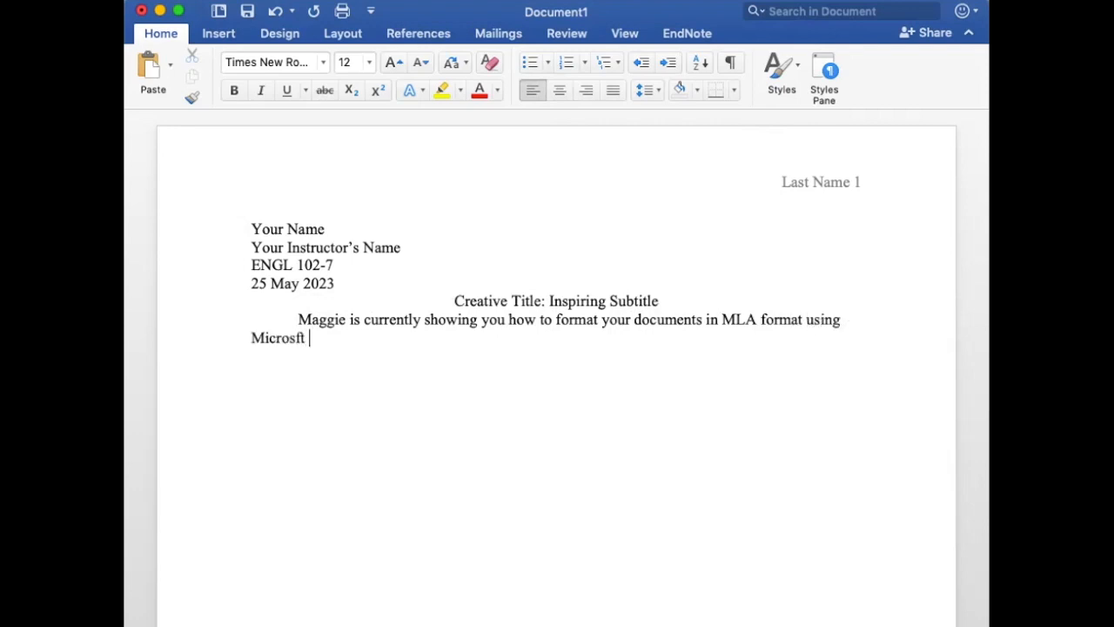
pyautogui.write('Word. Is')
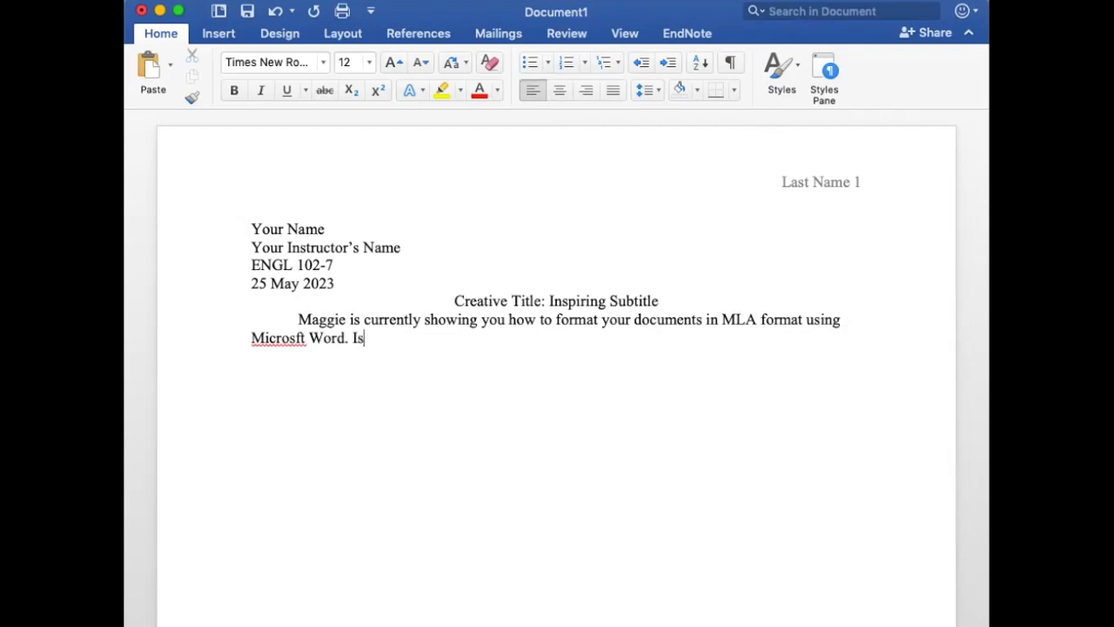
pyautogui.write("n't that the best?")
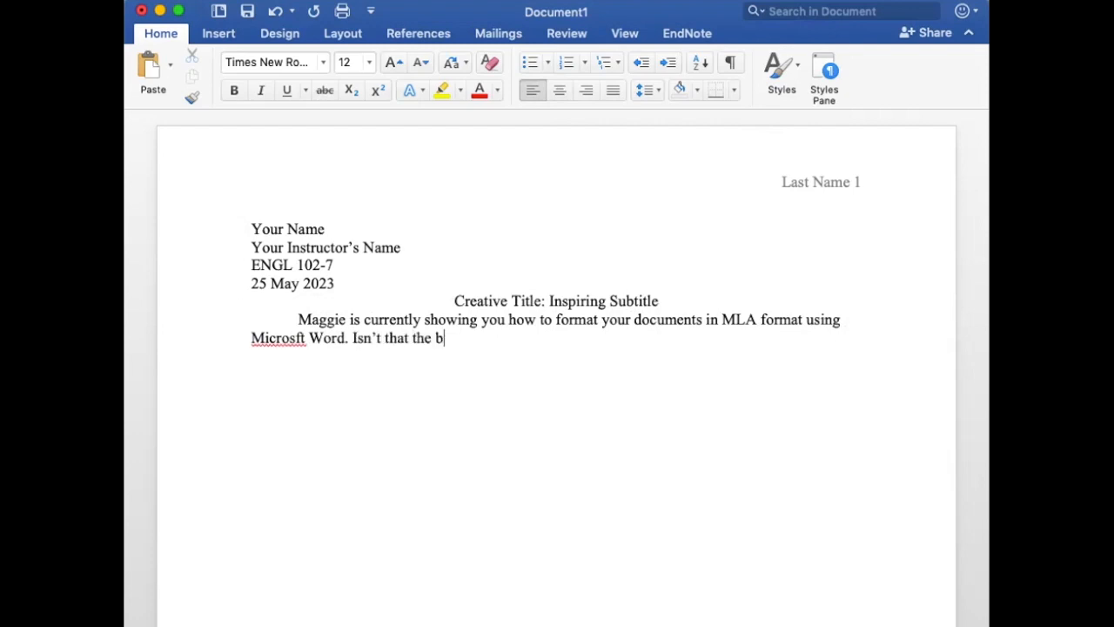
pyautogui.rightClick(280, 339)
pyautogui.click(348, 355)
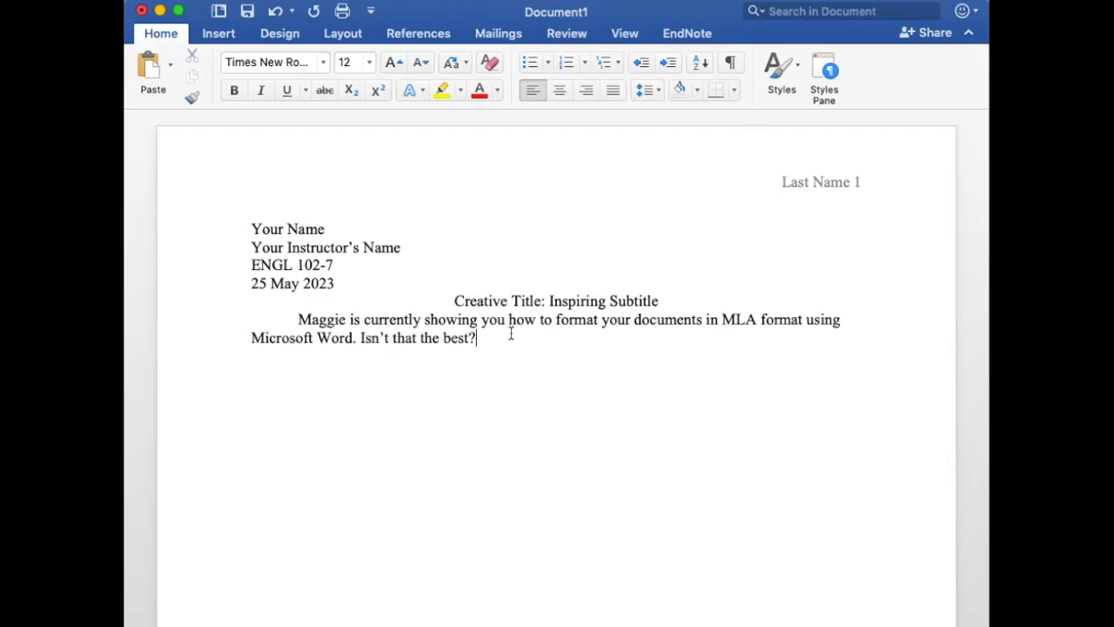
# - Check the body paragraph's word count and add the note "[20 words]" below it, separated by a blank line
pyautogui.press('Return')
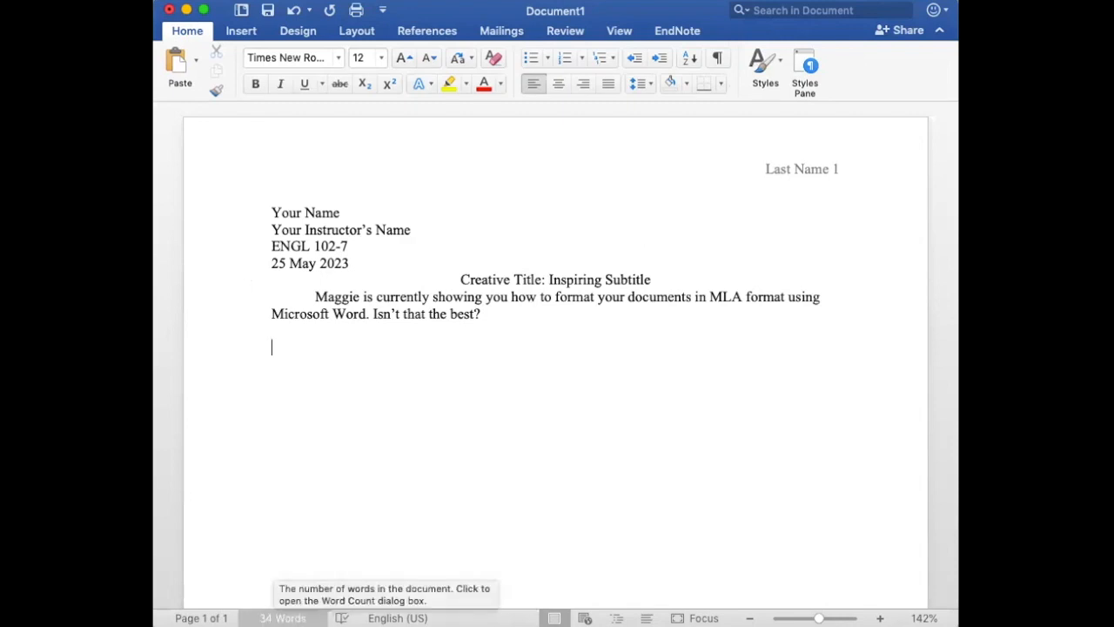
pyautogui.moveTo(485, 313); pyautogui.dragTo(315, 300)
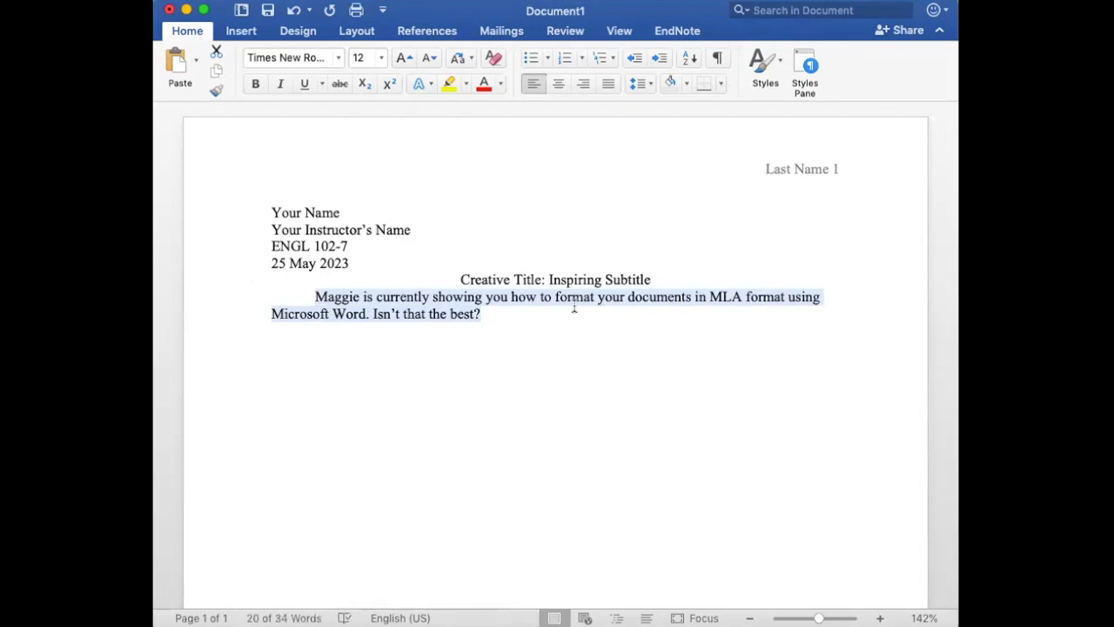
pyautogui.press('Right')
pyautogui.press('Return')
pyautogui.press('Return')
pyautogui.write('[20')
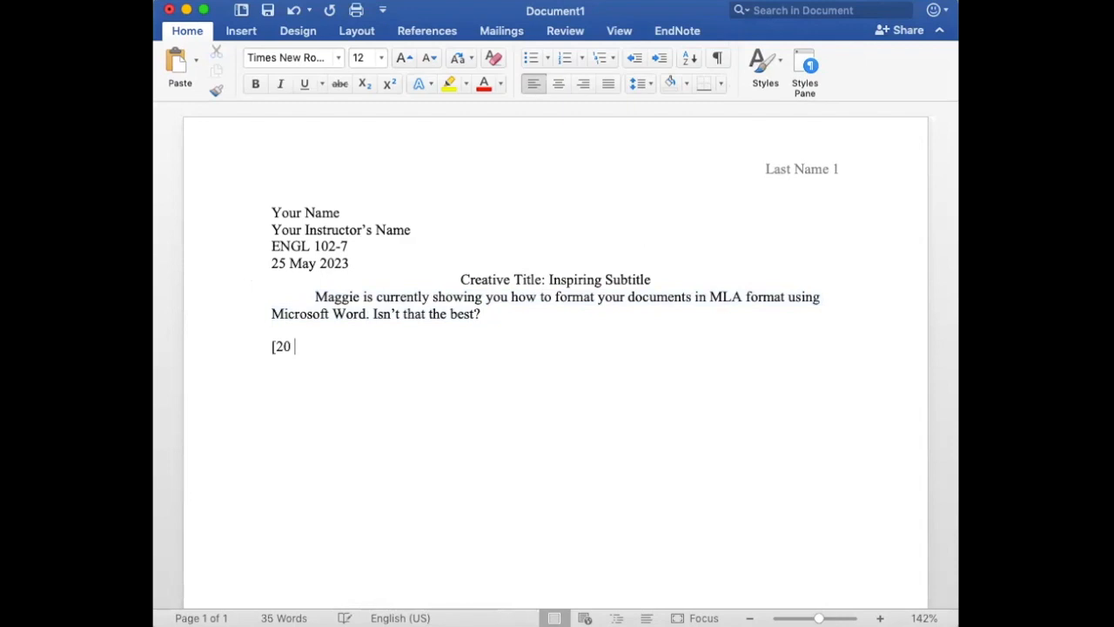
pyautogui.write(' words]')
# - Open the page footer for editing and set its font to Times New Roman, size 10
pyautogui.scroll(-3, 654, 295)
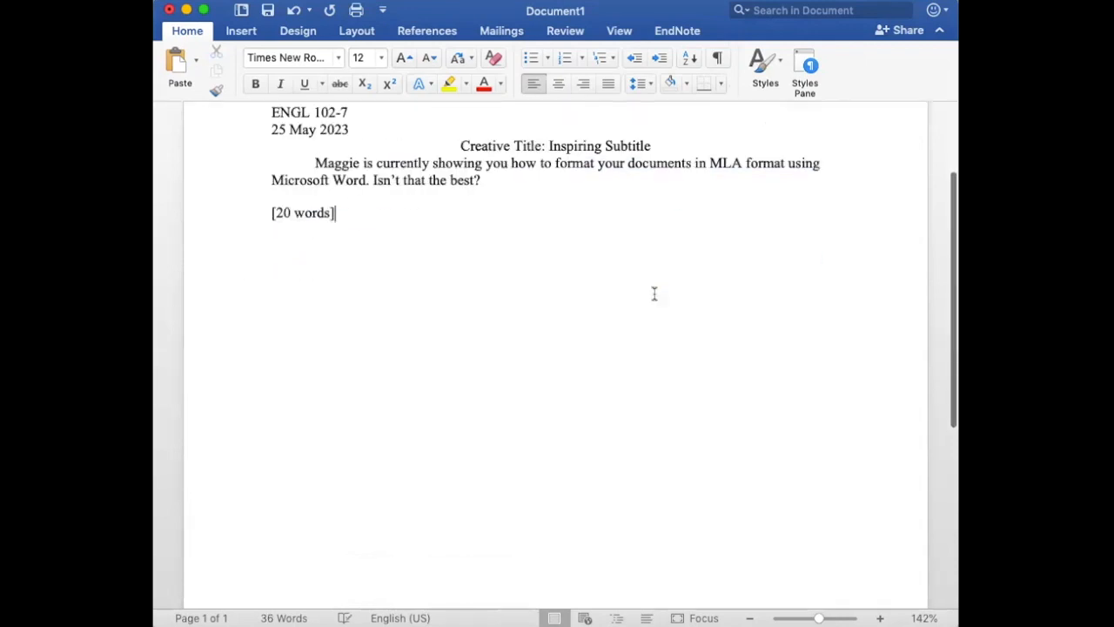
pyautogui.scroll(-5, 654, 294)
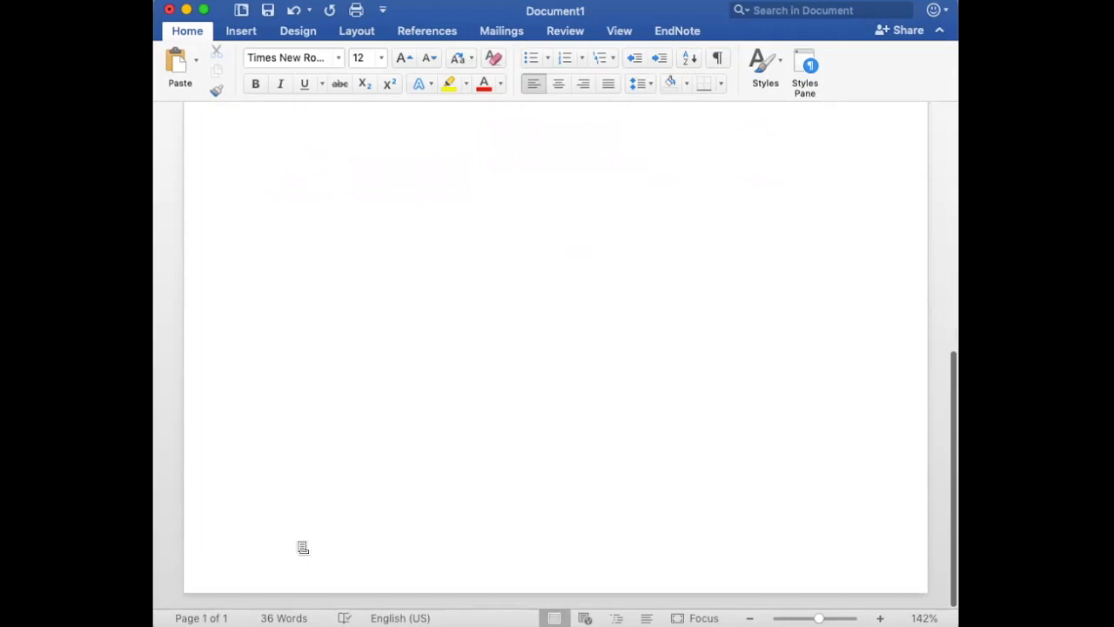
pyautogui.doubleClick(296, 539)
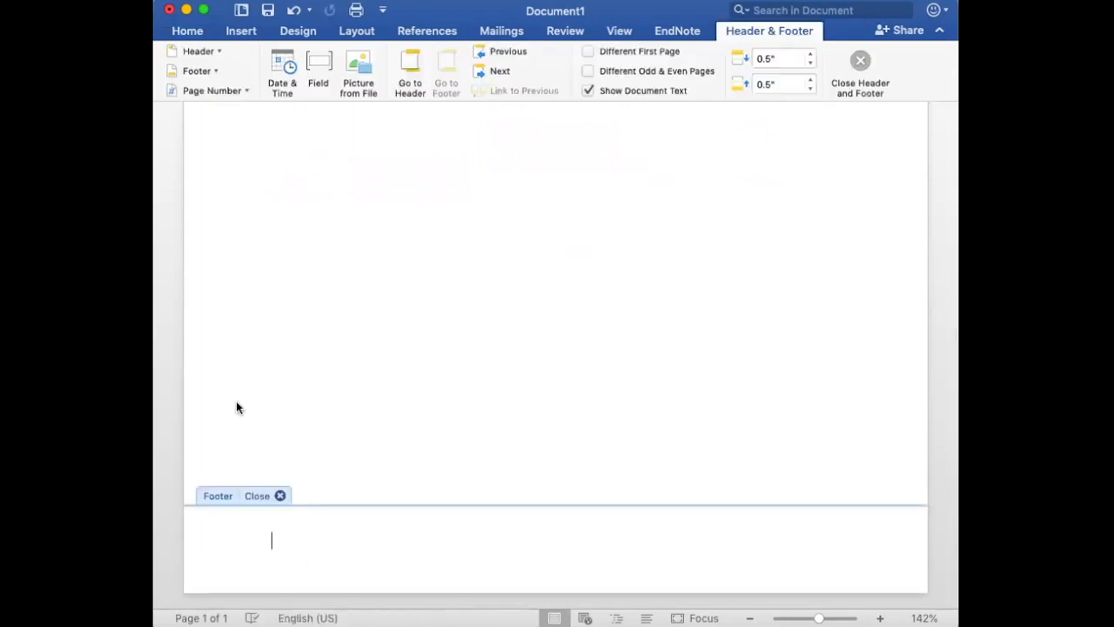
pyautogui.click(187, 32)
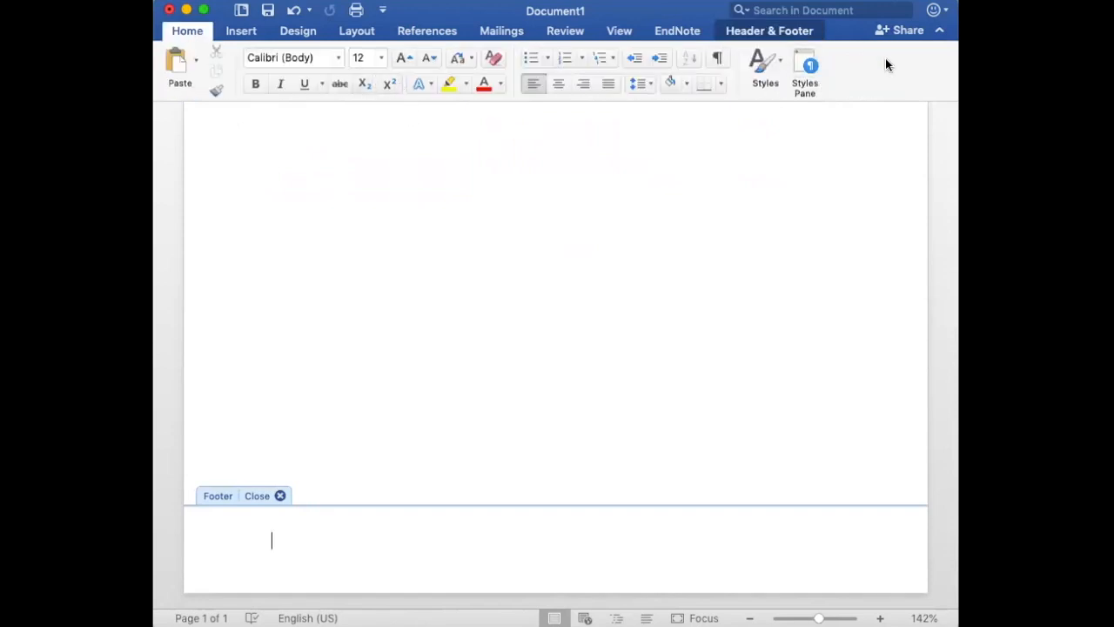
pyautogui.click(339, 58)
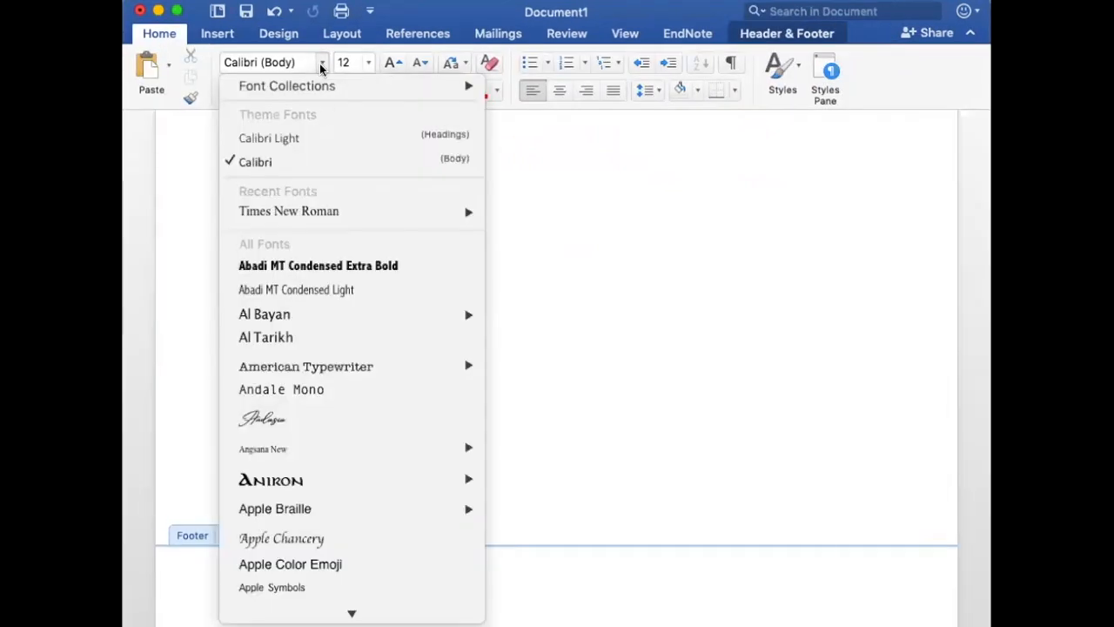
pyautogui.click(328, 212)
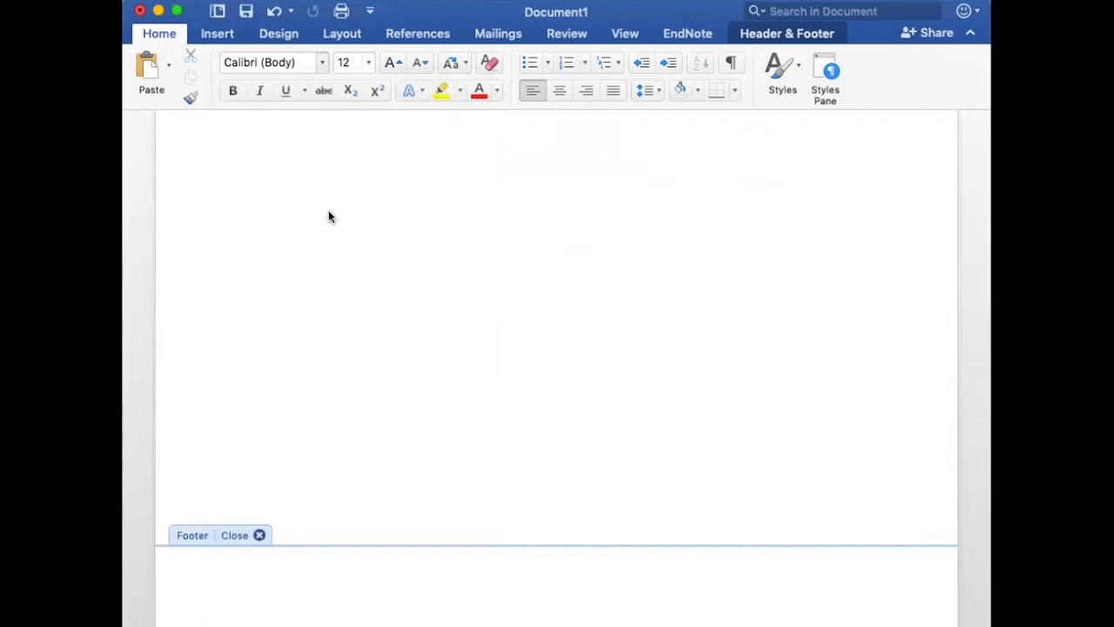
pyautogui.click(368, 62)
pyautogui.click(372, 185)
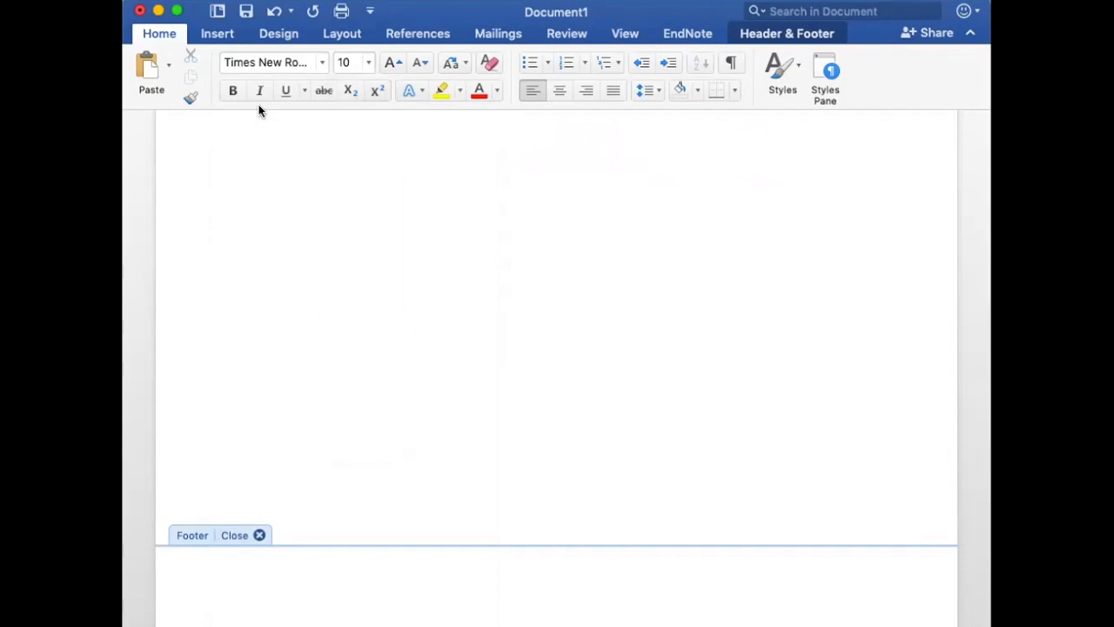
# - Enter the bold footer text "Creative Title (Rough Draft)" and close the footer
pyautogui.write('Cre')
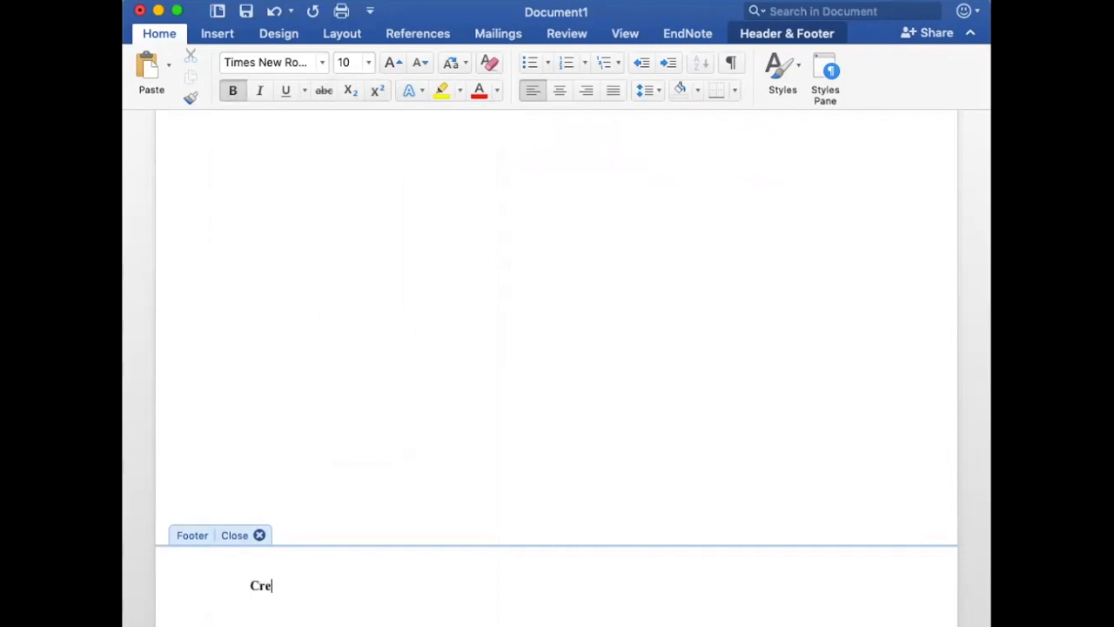
pyautogui.write('ative Title (Roug')
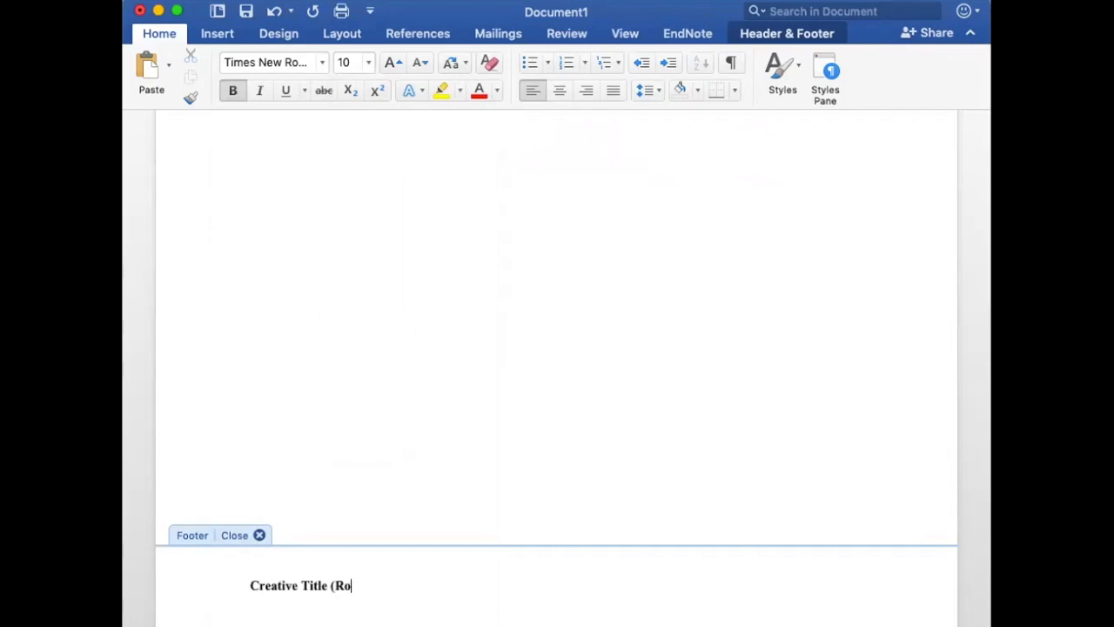
pyautogui.press('BackSpace')
pyautogui.write('ugh Draft)')
pyautogui.click(258, 535)
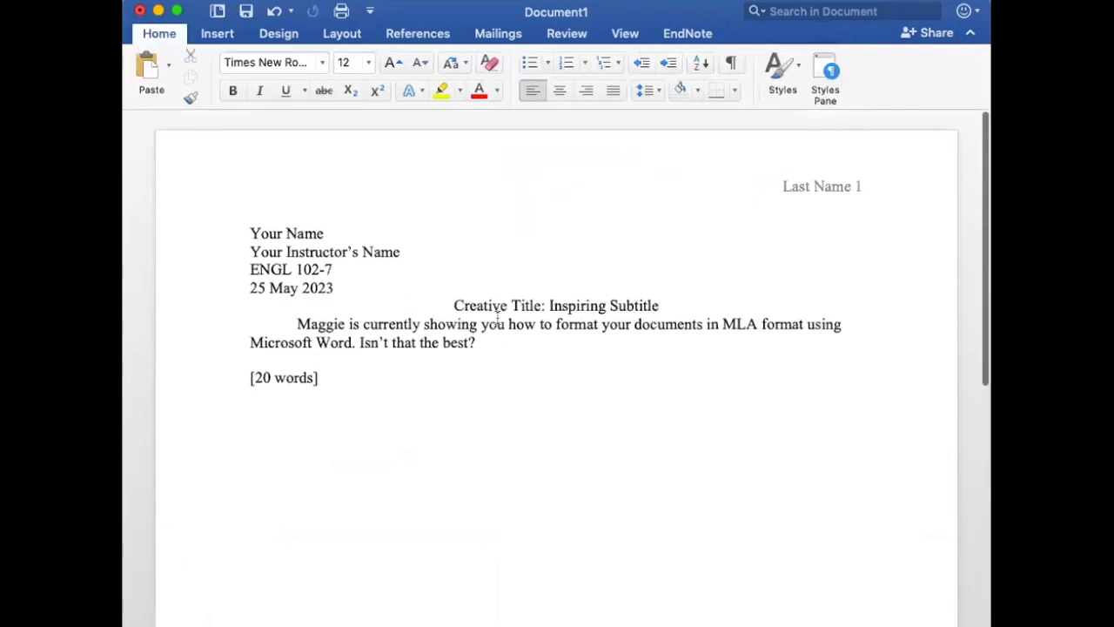
# - Apply double line spacing to all the body text, from the heading through the word count note
pyautogui.moveTo(318, 378); pyautogui.dragTo(134, 208)
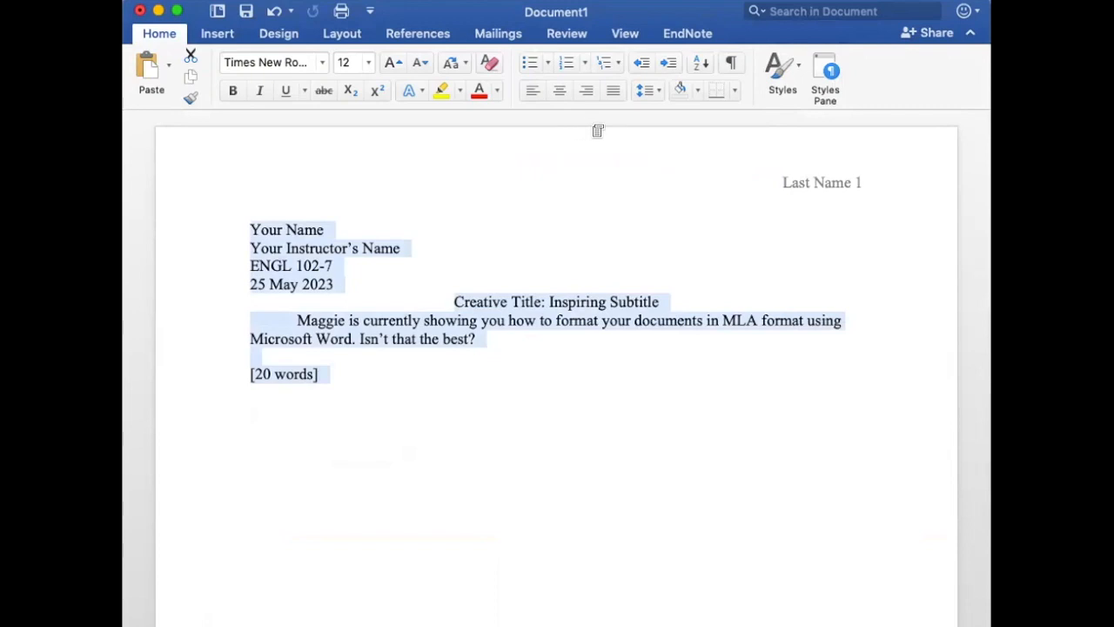
pyautogui.click(645, 91)
pyautogui.click(668, 182)
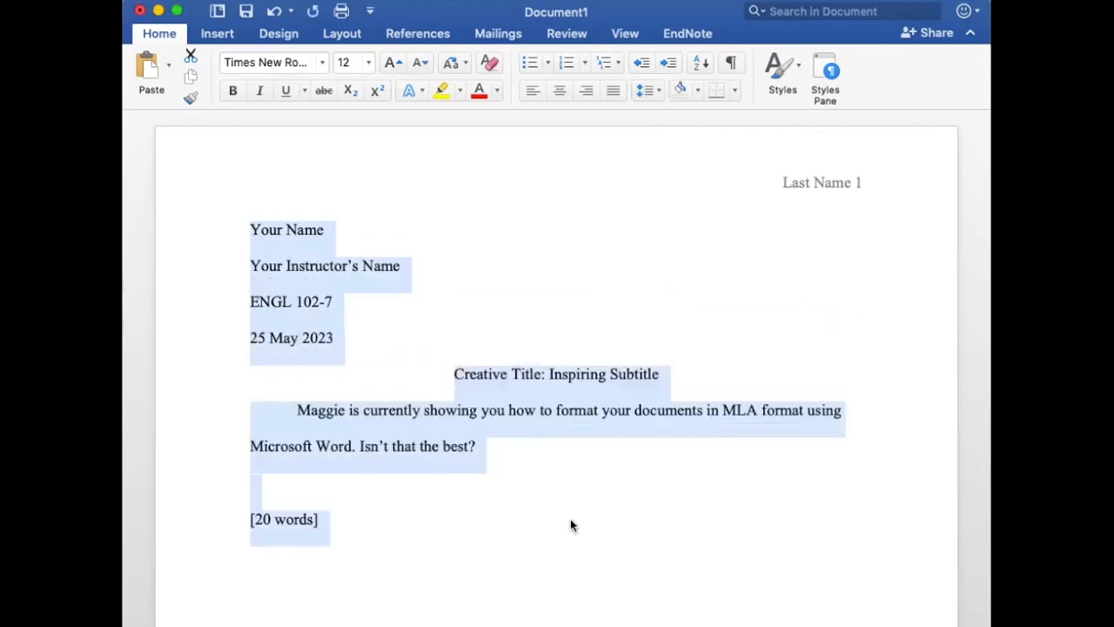
pyautogui.click(569, 534)
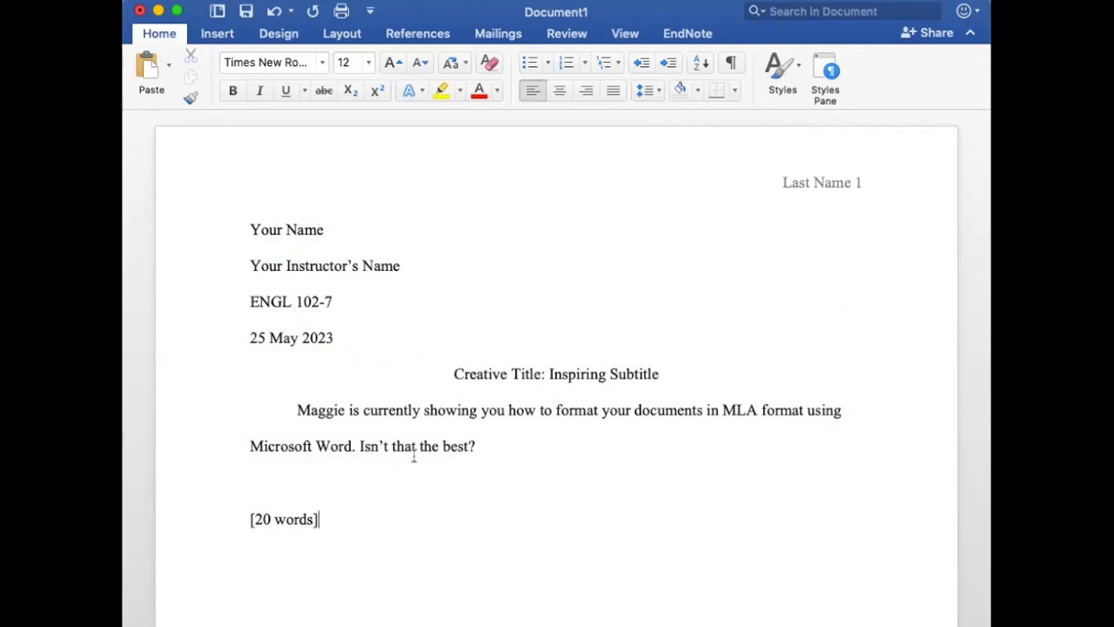
# - Turn off Widow/Orphan control in the paragraph settings for the entire body text, from the heading through the word count note
pyautogui.moveTo(370, 517); pyautogui.dragTo(281, 478)
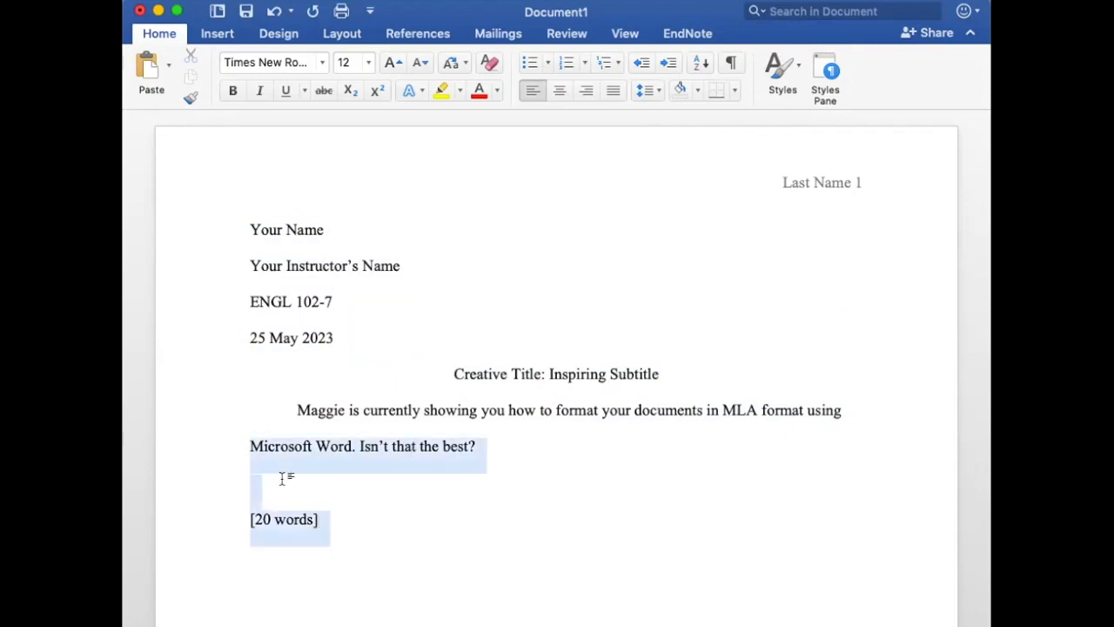
pyautogui.rightClick(403, 426)
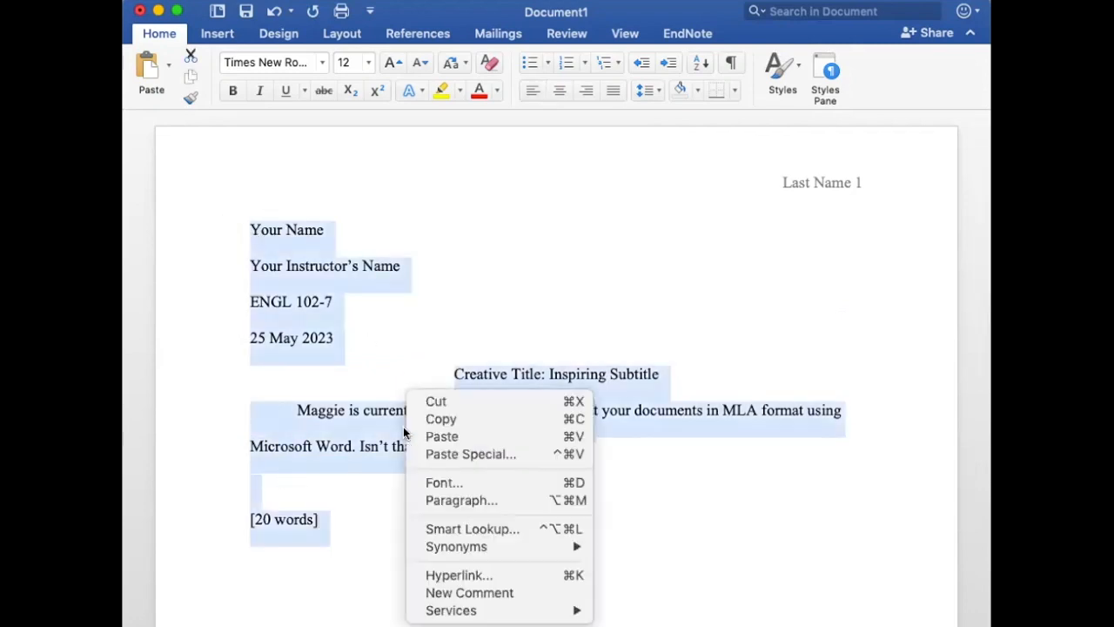
pyautogui.click(482, 500)
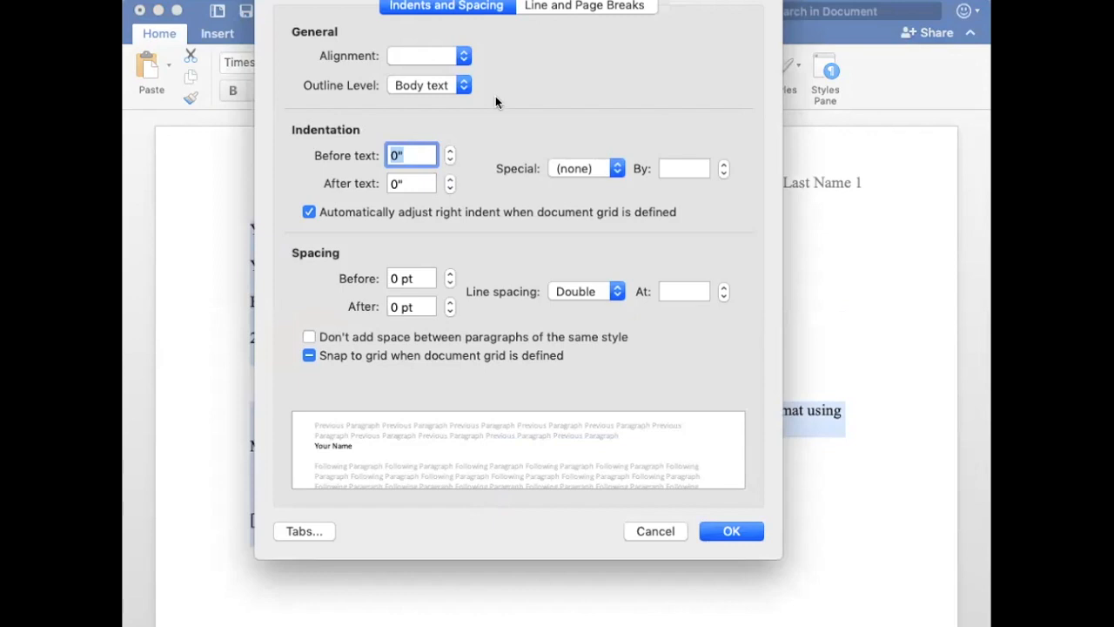
pyautogui.click(580, 7)
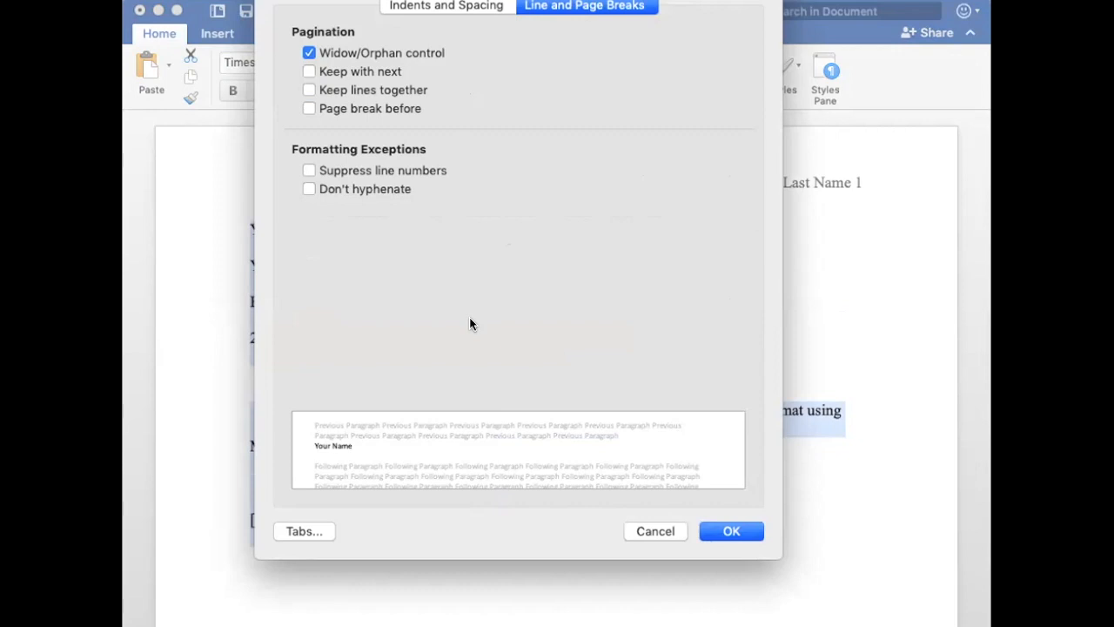
pyautogui.click(308, 54)
pyautogui.click(702, 533)
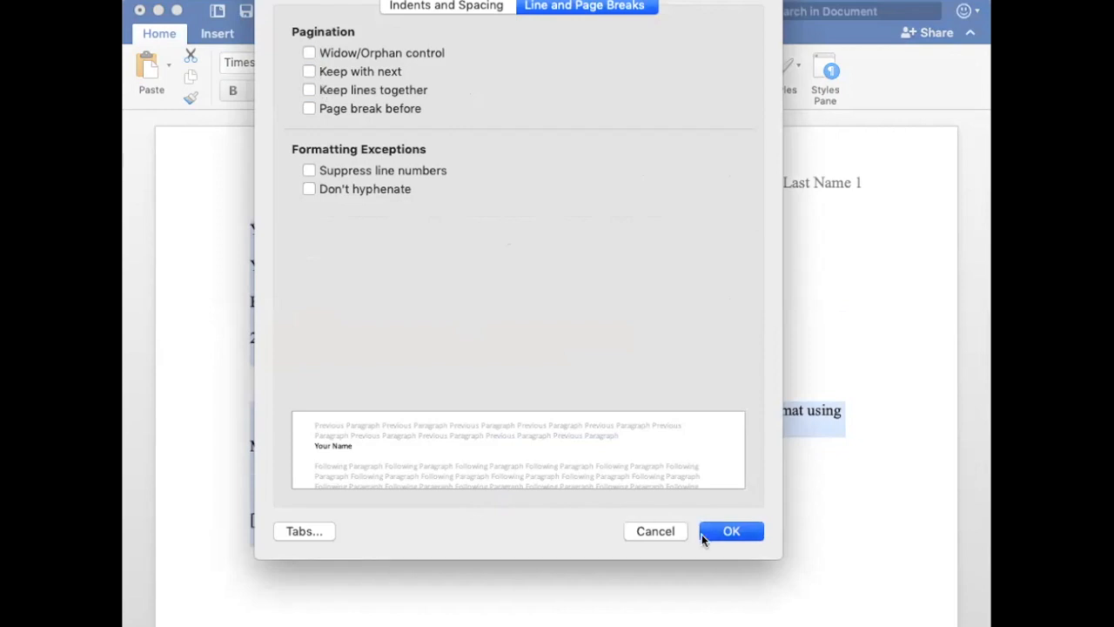